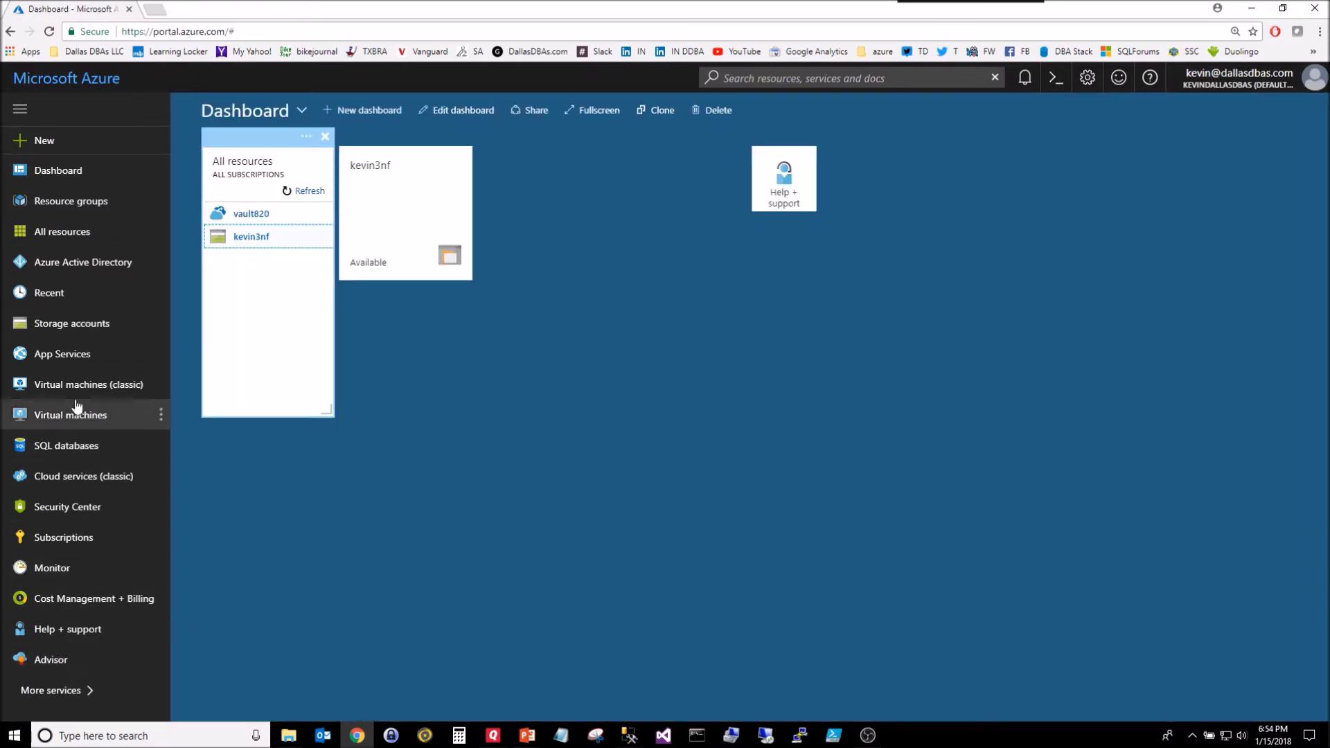
Step: Show the resource groups list: BlobStorage, dallasdbas_dev and sqlbackups12345
click(73, 207)
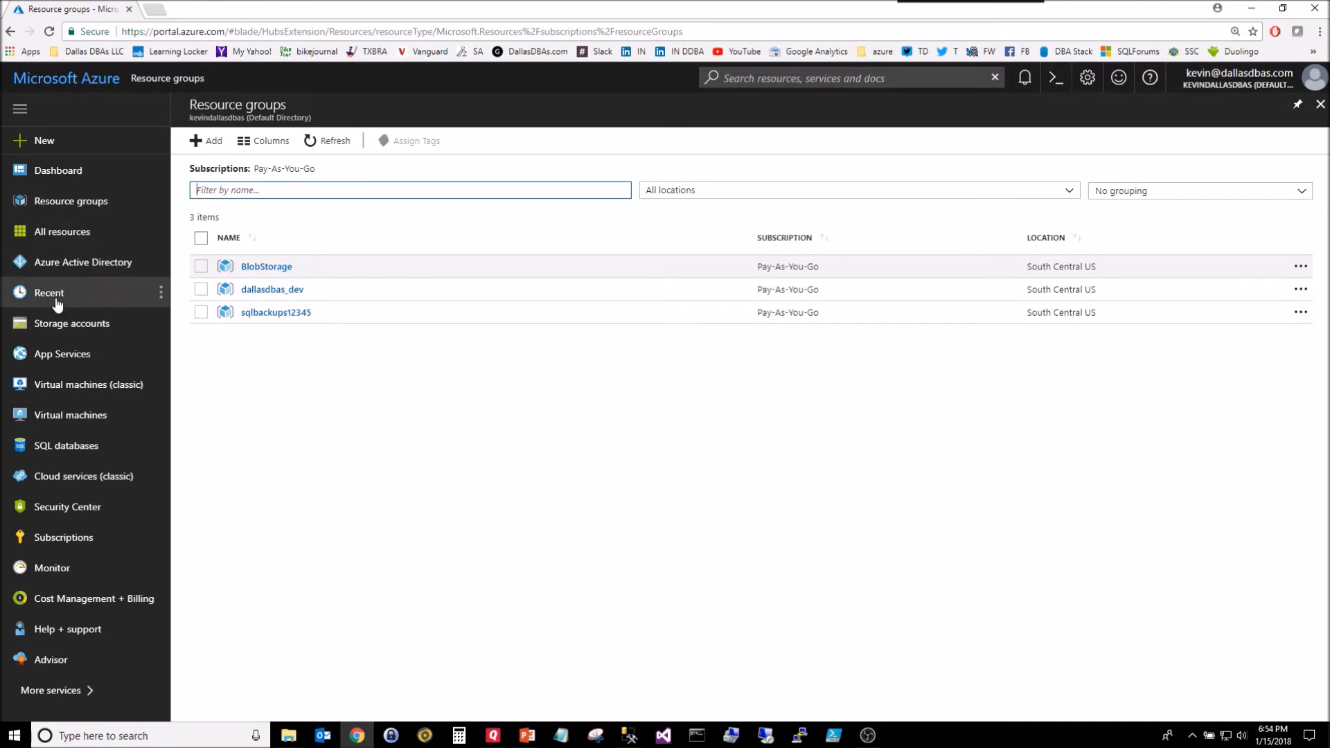
Step: From the Storage accounts list, start creating a new storage account
click(70, 322)
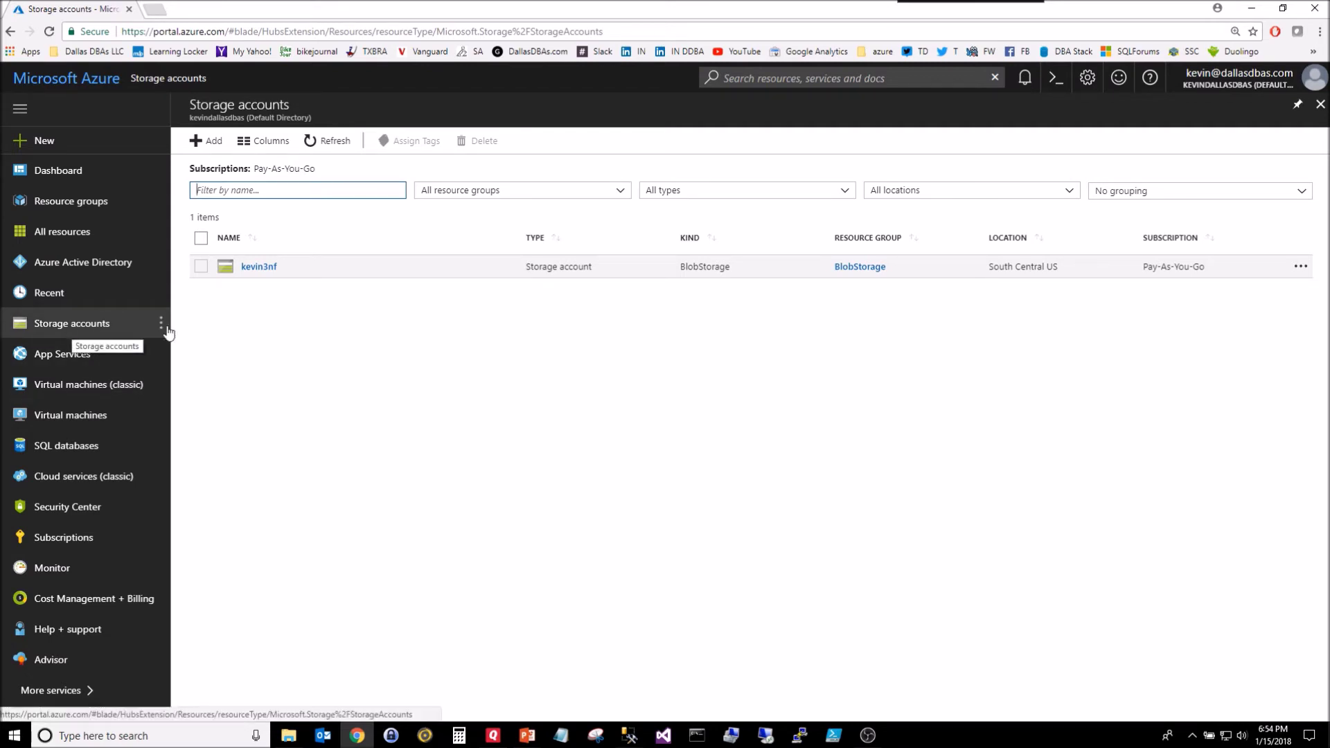
click(188, 148)
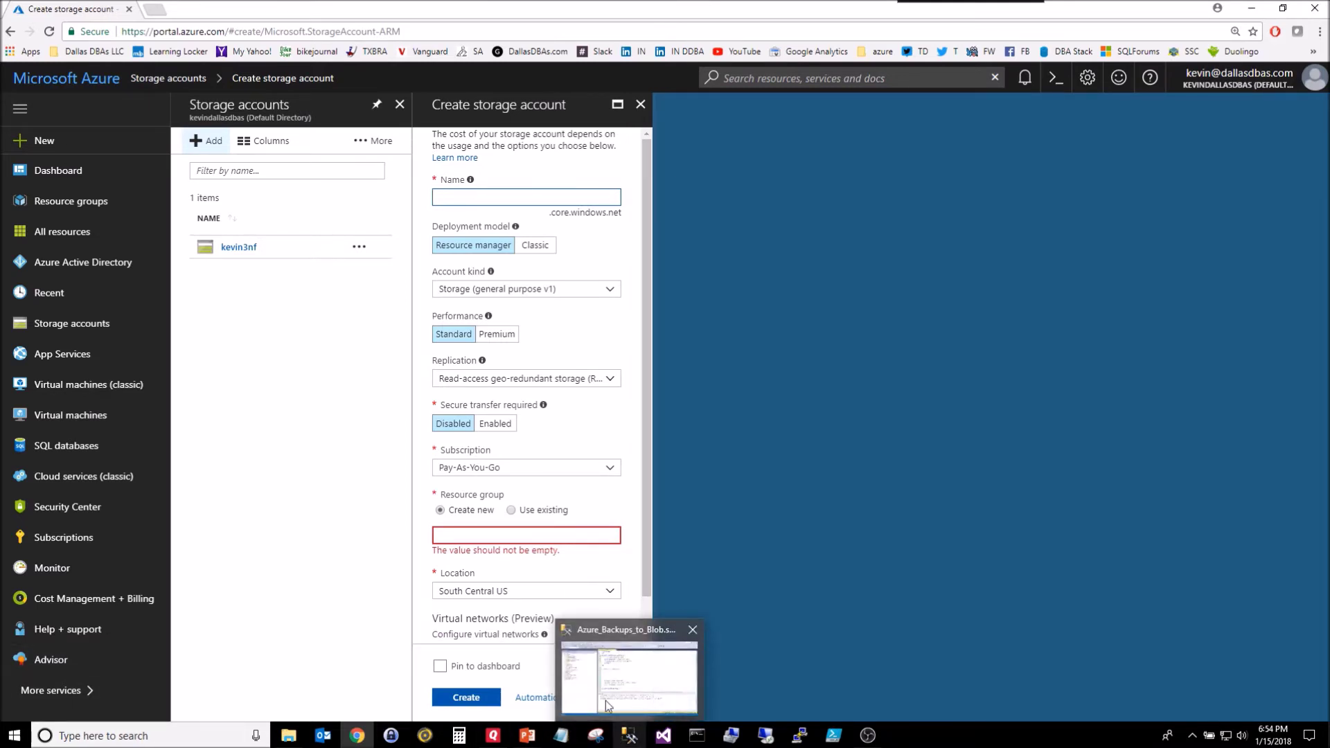
Step: Name the account sqlbackup12345 and keep Storage (general purpose v1) as the account kind
click(631, 734)
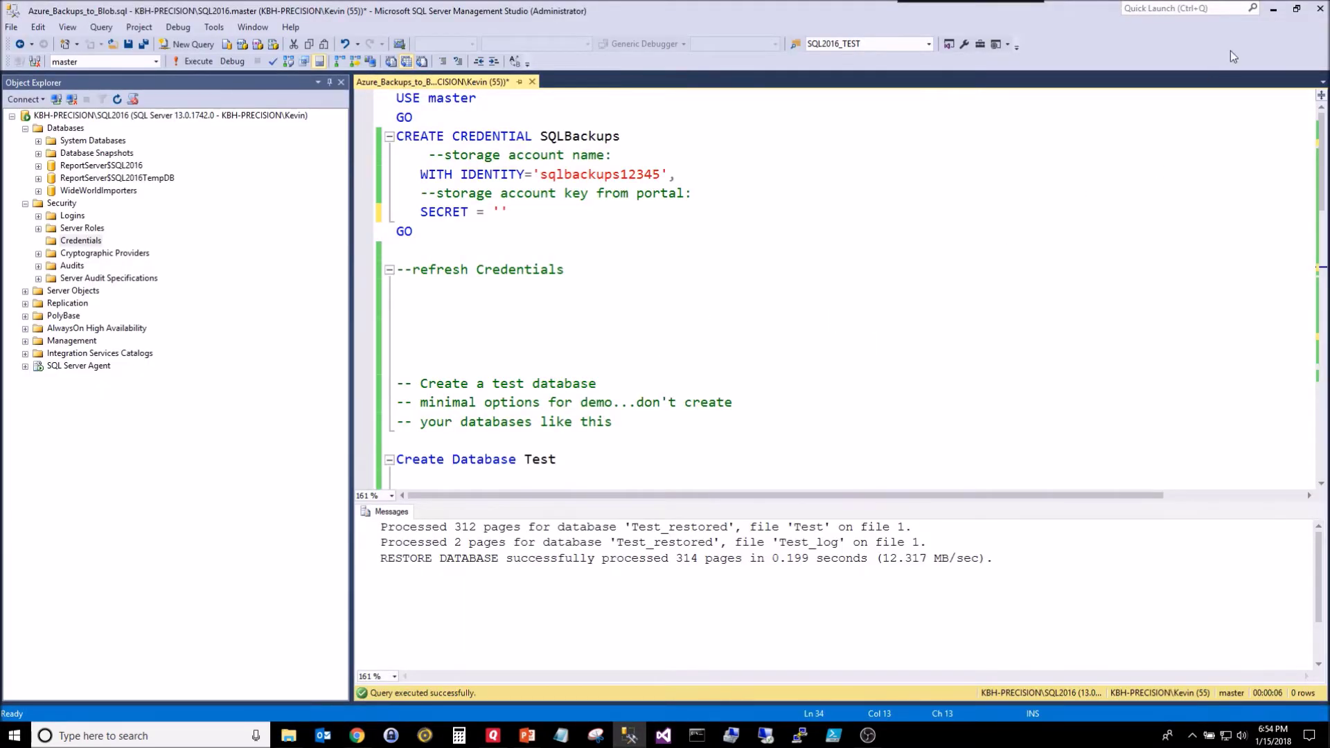
click(1272, 9)
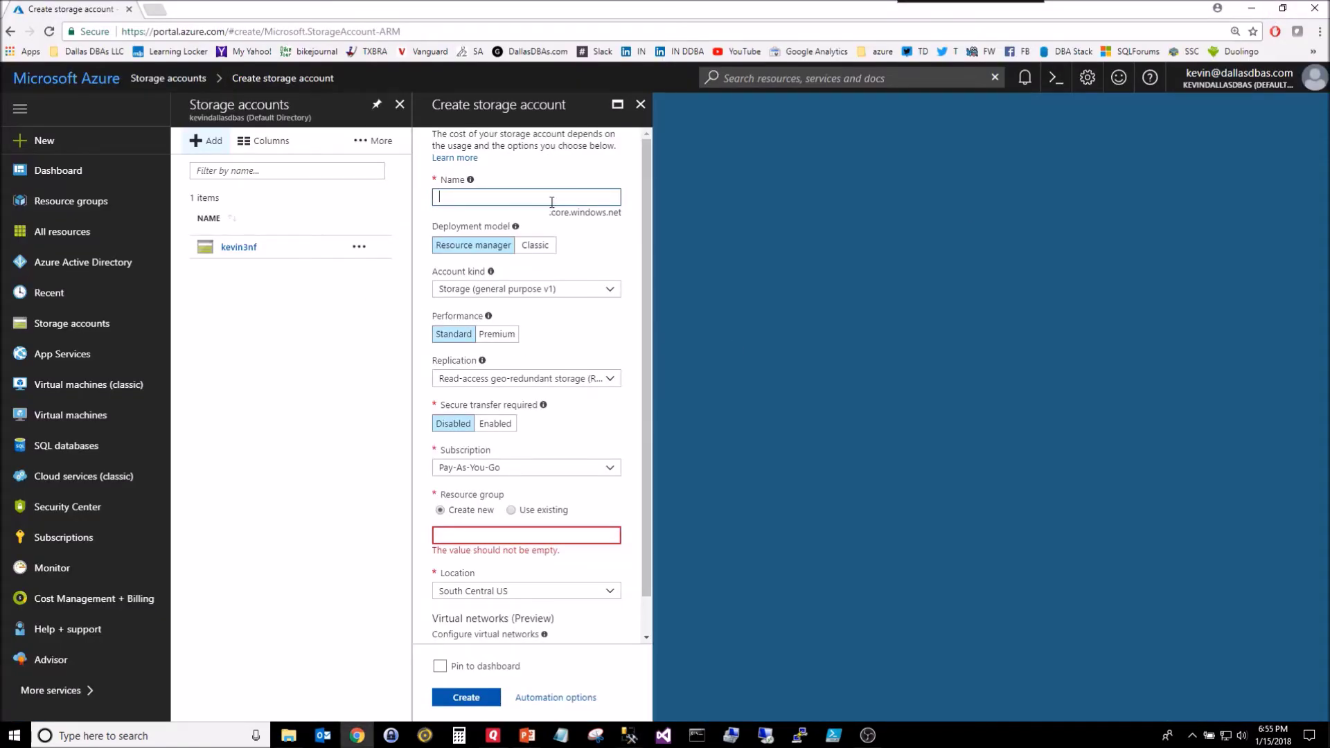
text(sqlbackup12345_)
click(539, 293)
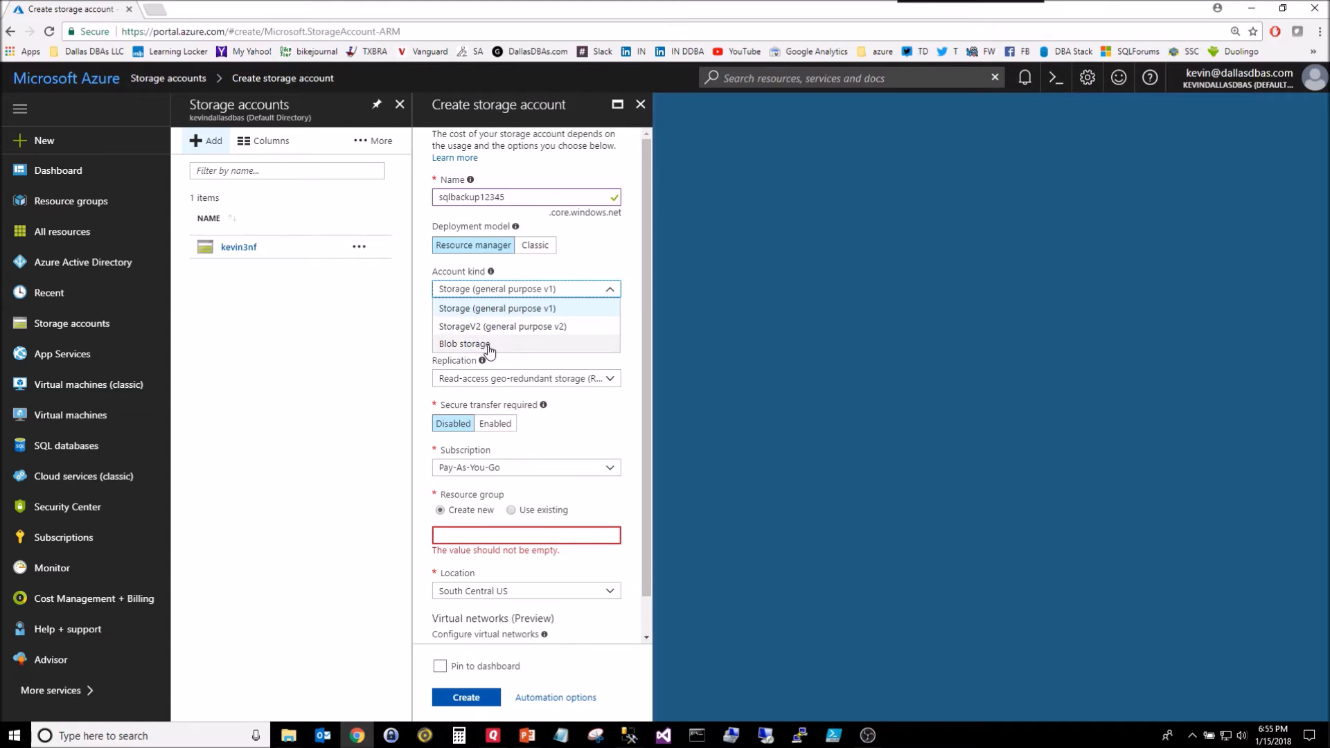
click(522, 293)
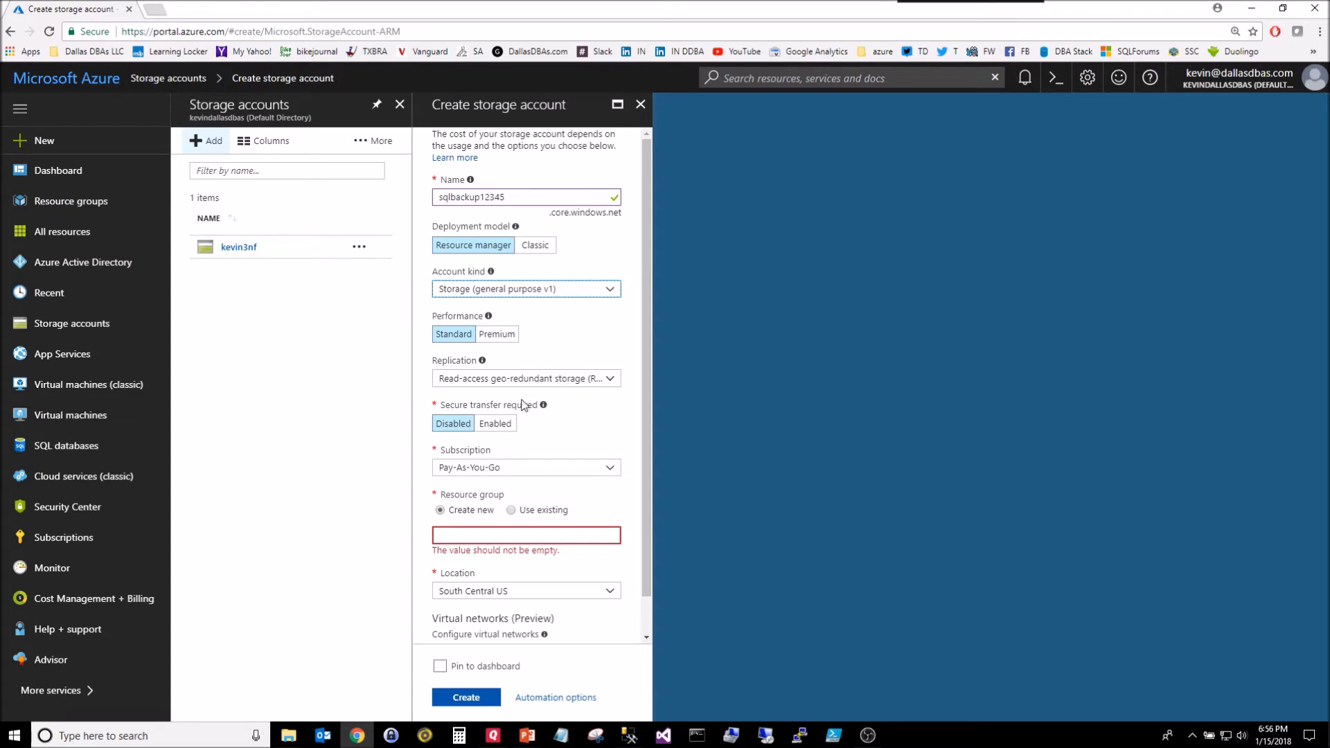
Step: Keep read-access geo-redundant (RA-GRS) replication and the Pay-As-You-Go subscription
click(487, 380)
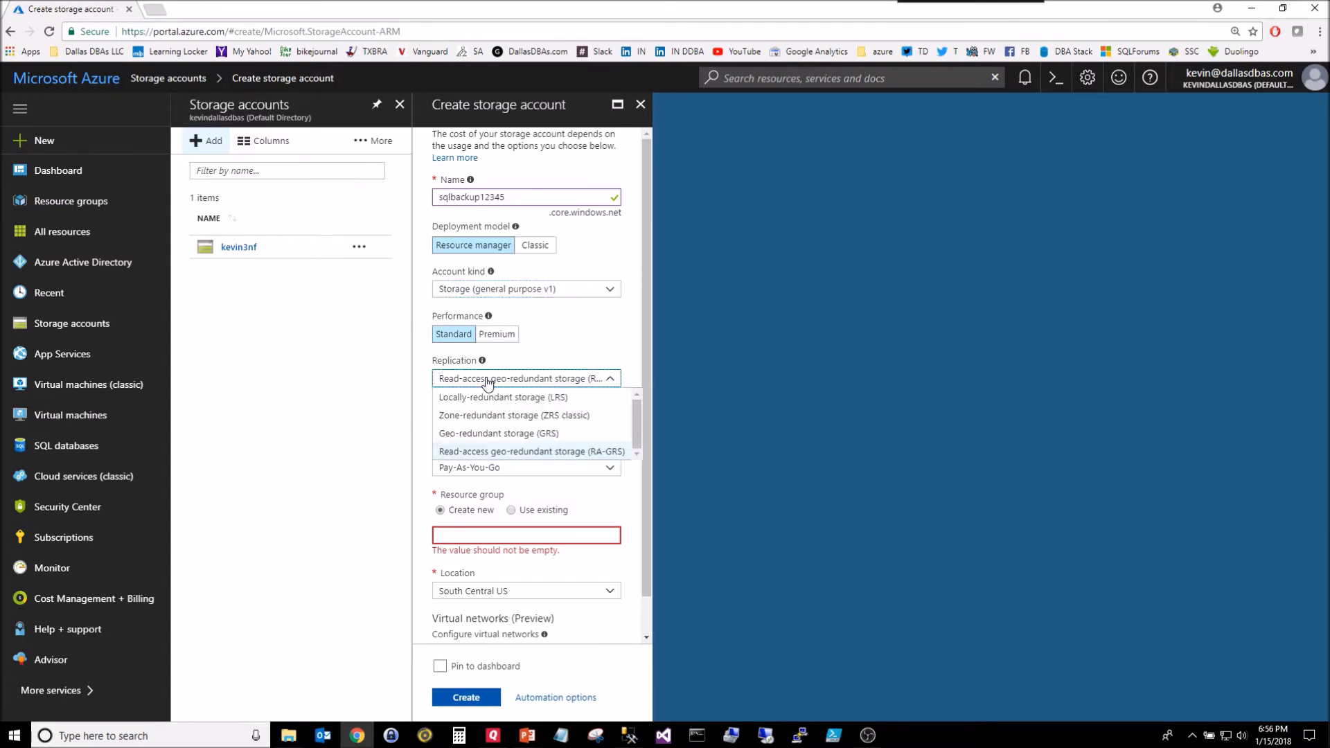
click(521, 358)
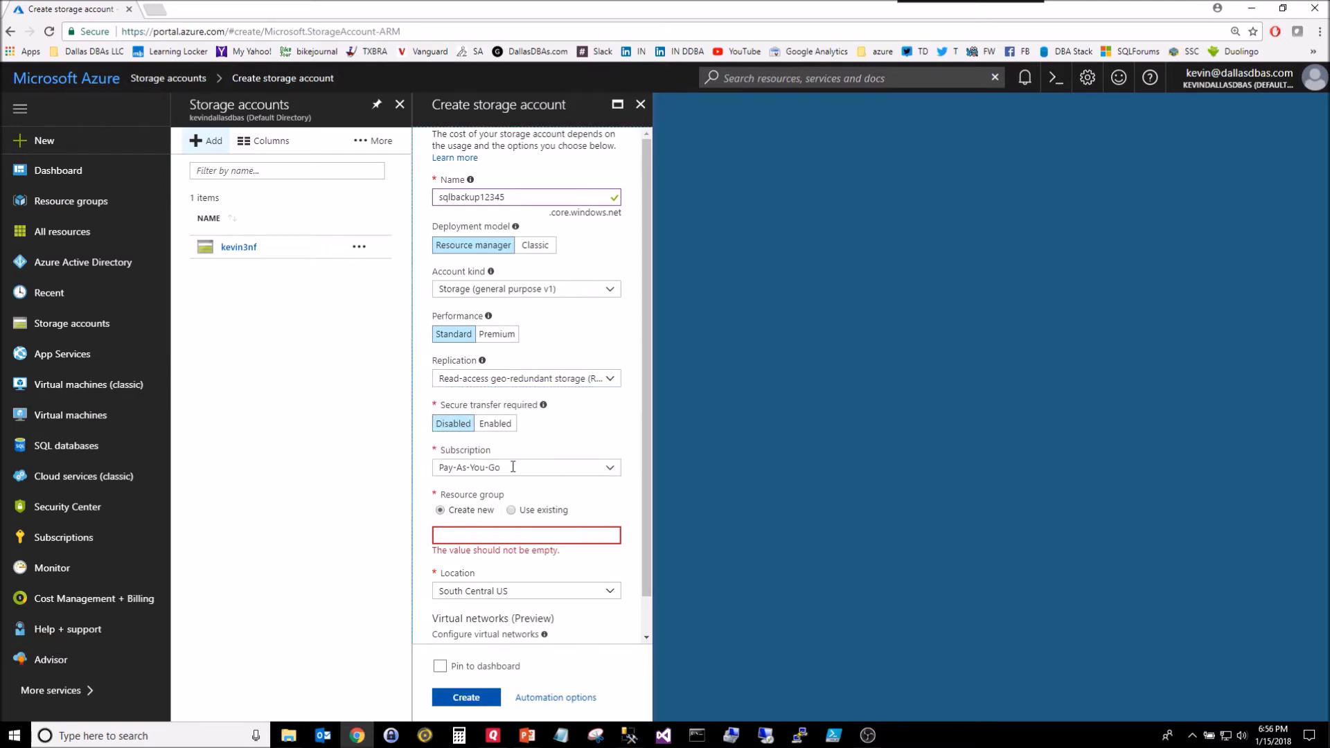
click(609, 468)
click(495, 489)
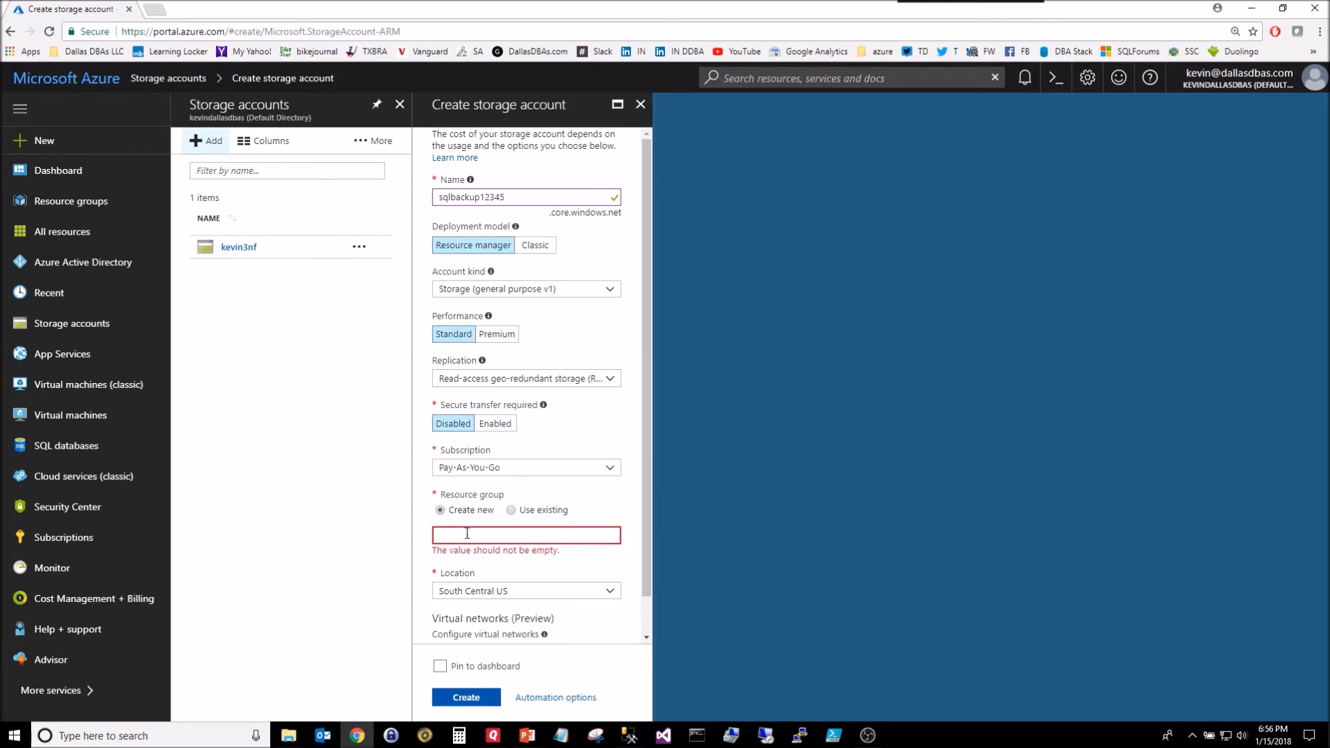
Step: Put the account in existing resource group sqlbackups12345, South Central US, and create it
click(529, 510)
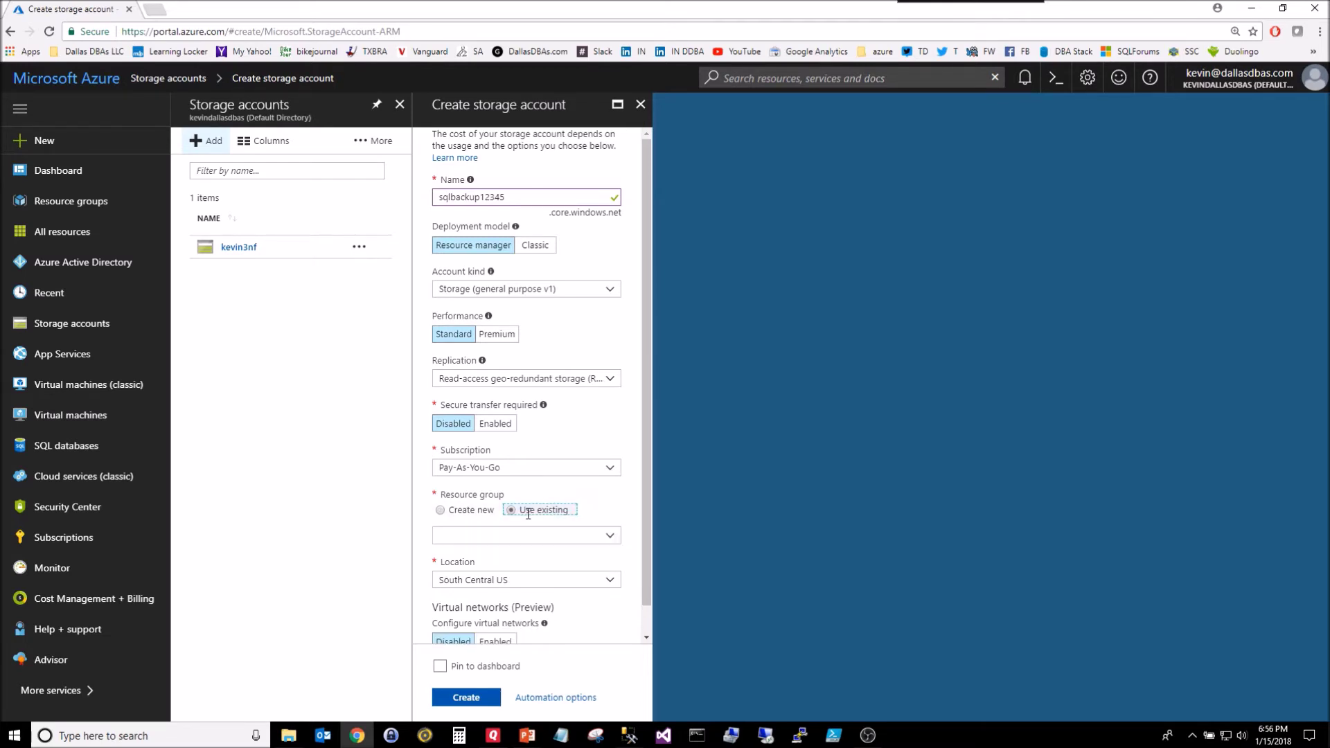
click(611, 536)
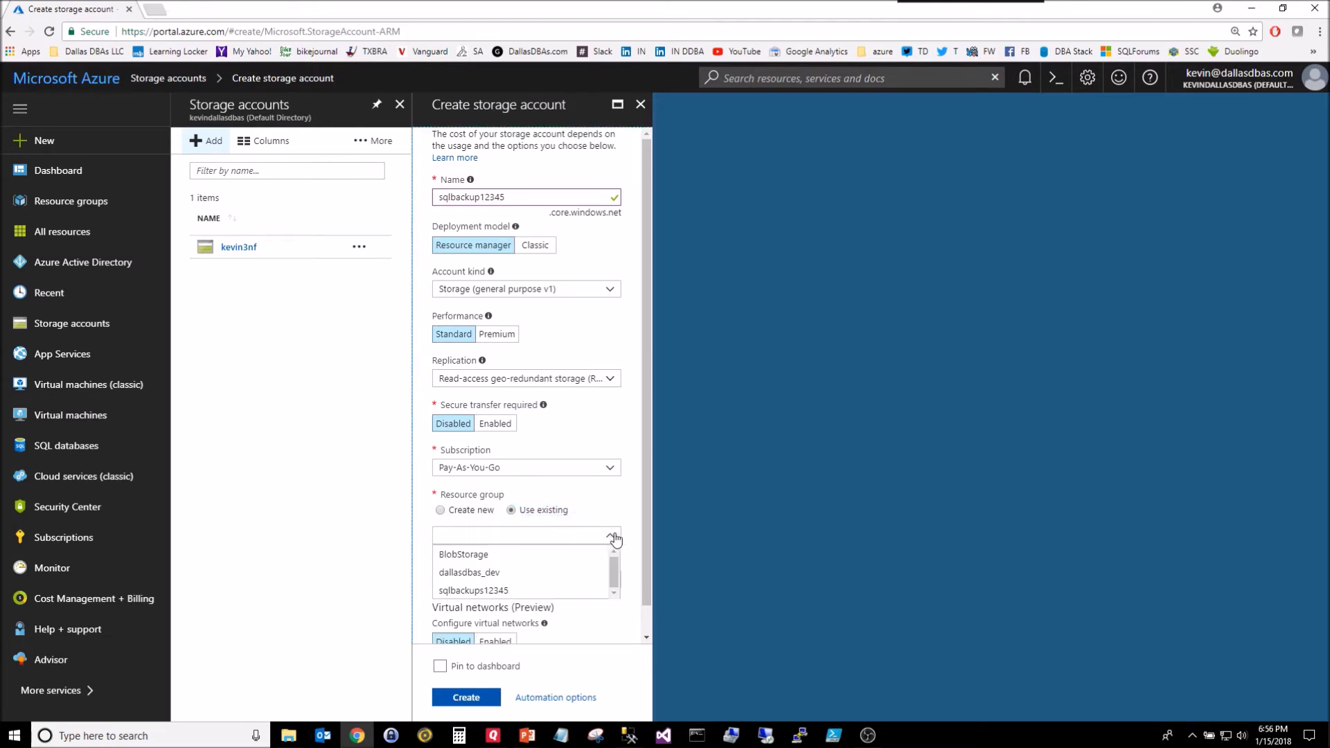
click(477, 590)
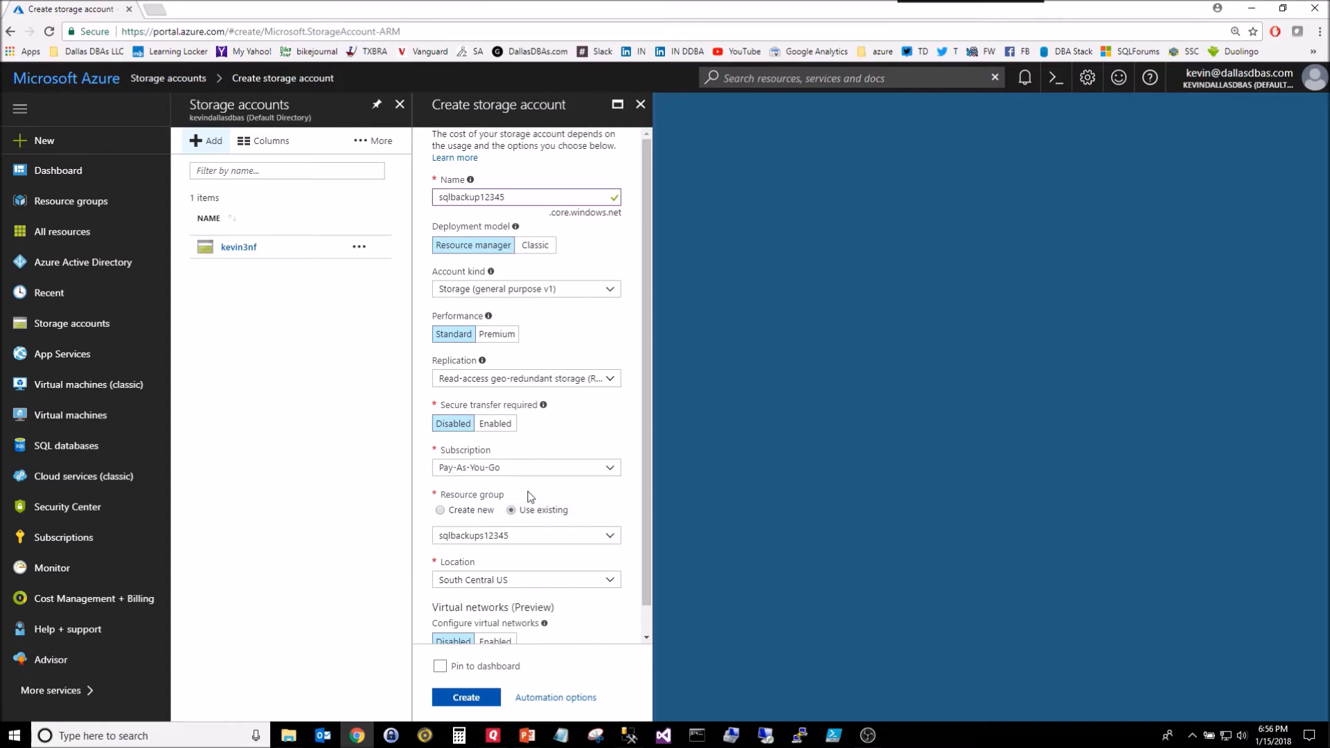
drag(642, 571, 651, 638)
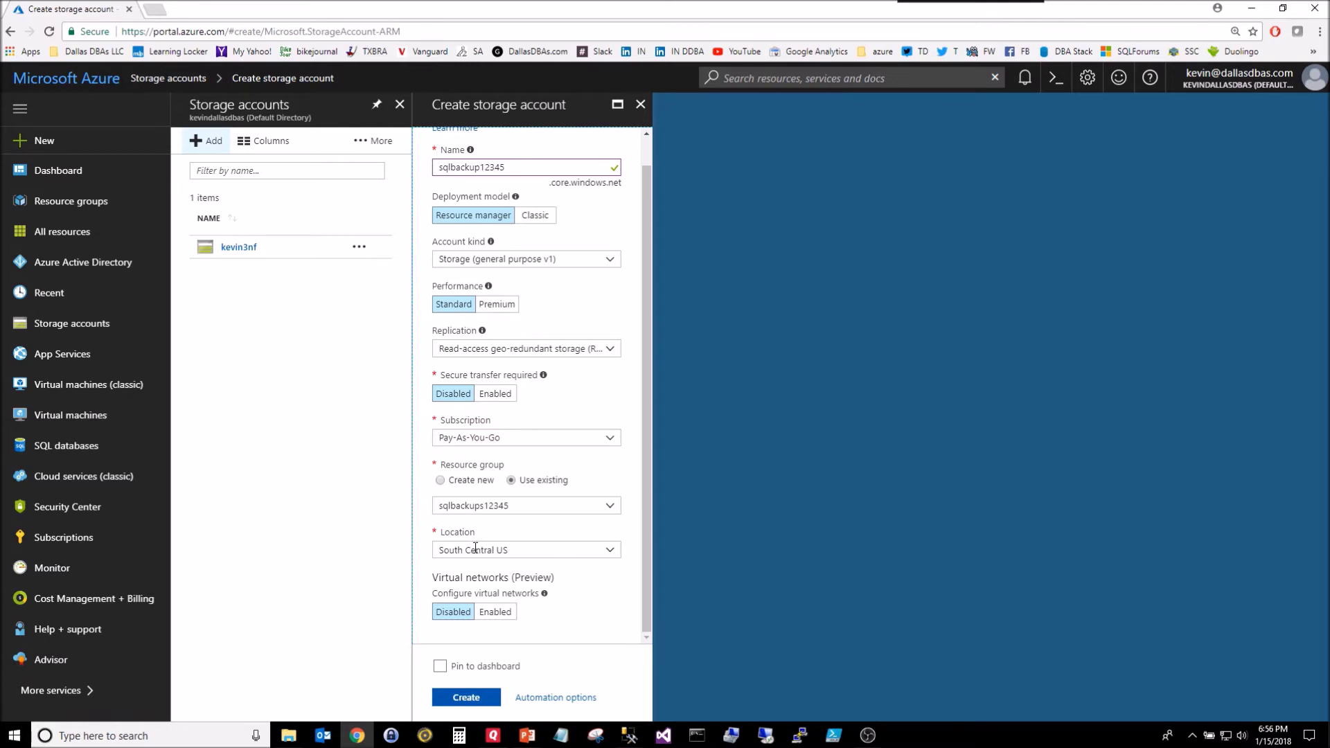
click(609, 553)
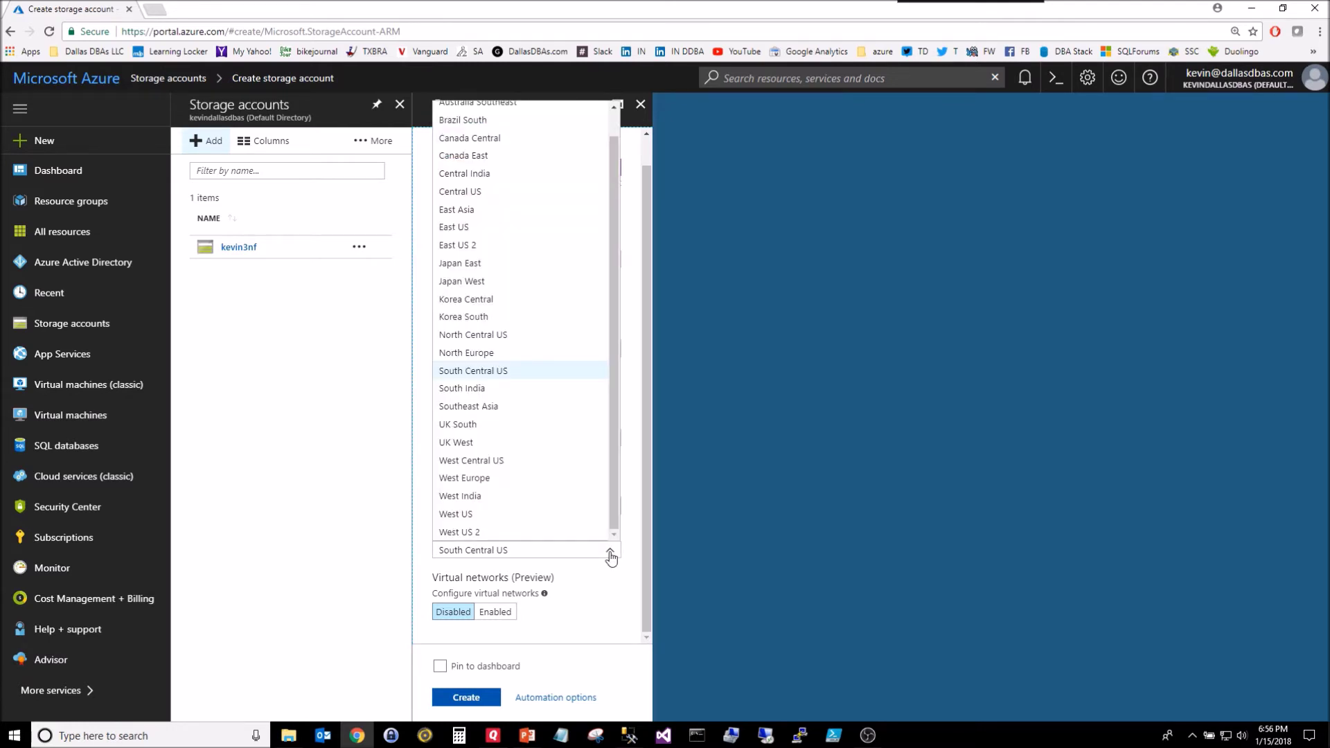
click(483, 371)
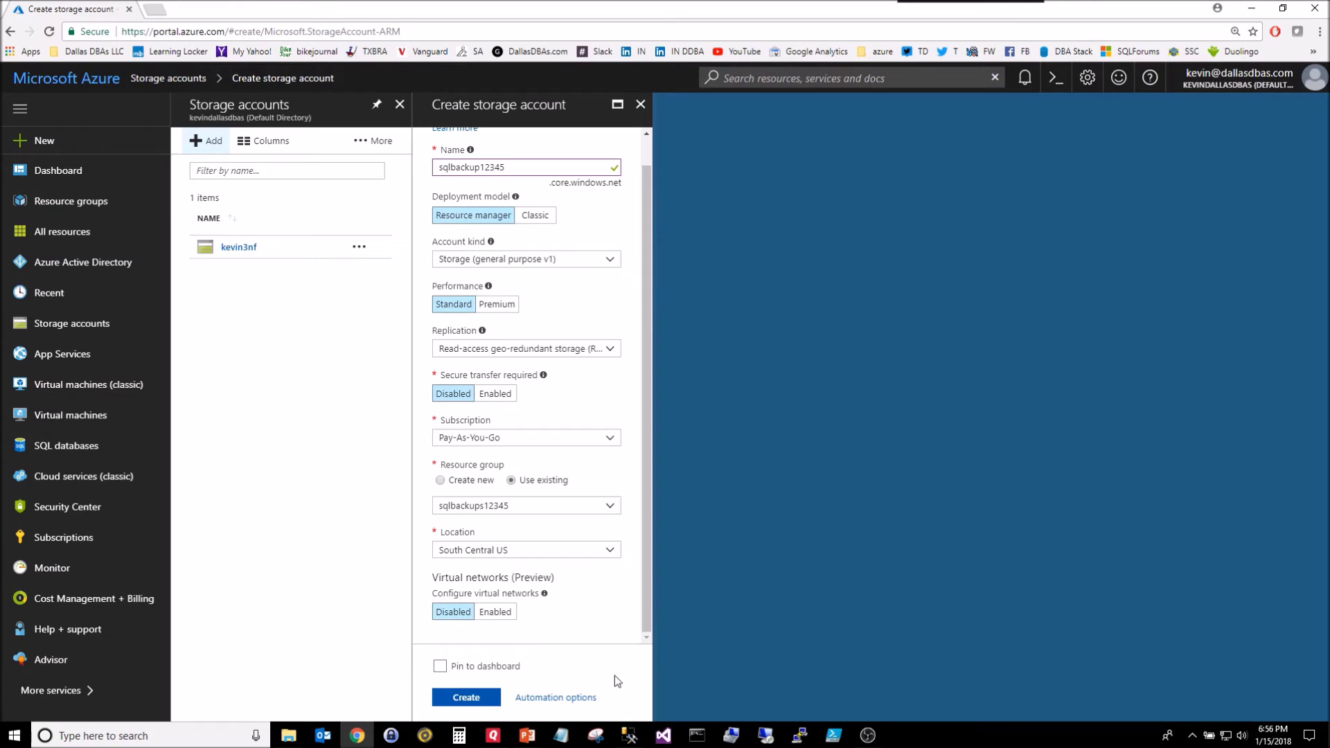
click(473, 701)
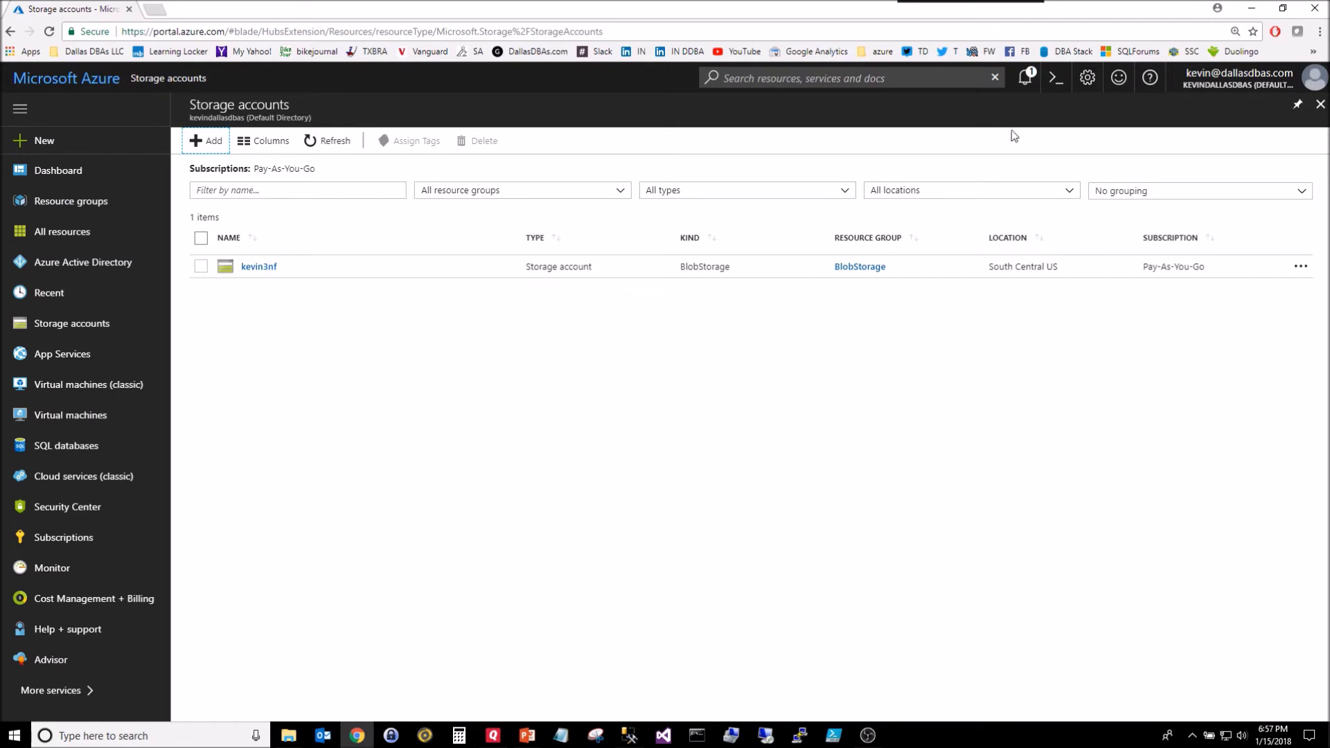
Step: Confirm the deployment succeeded, refresh the list and open sqlbackup12345
click(1024, 81)
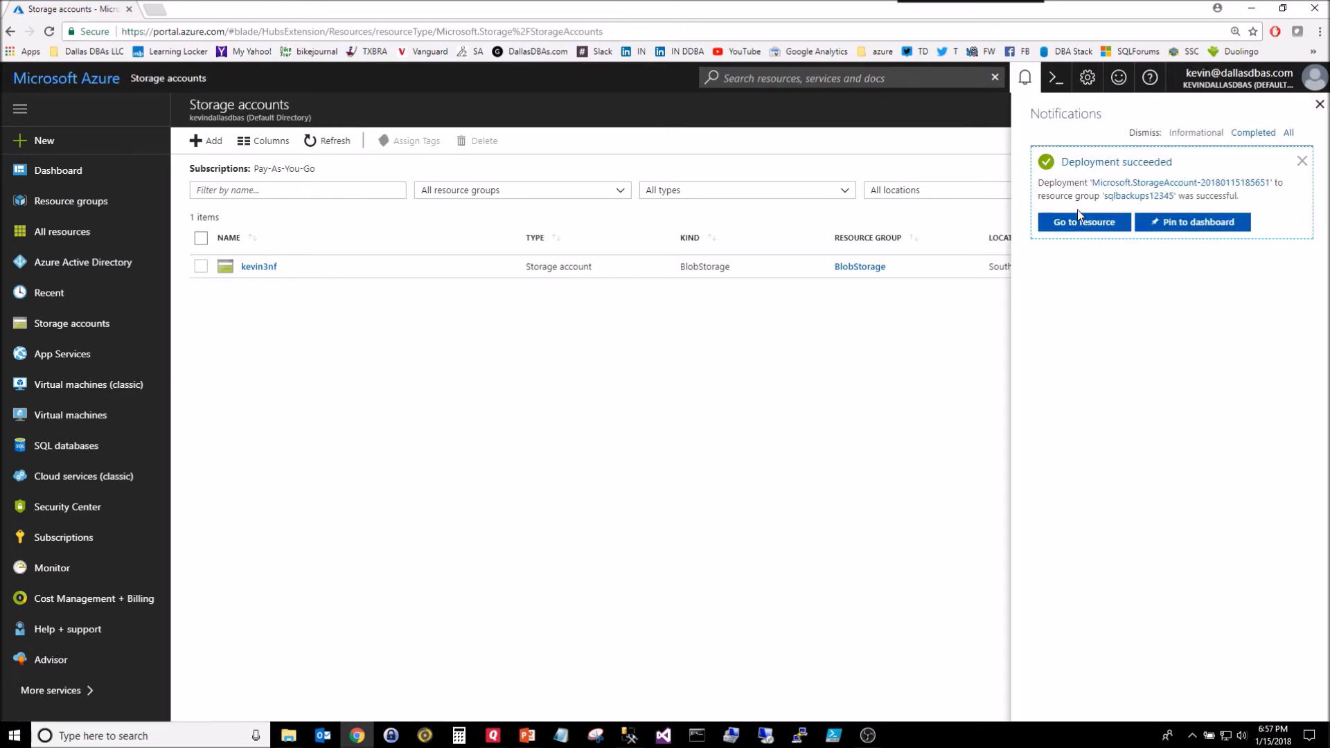
click(1319, 106)
click(326, 141)
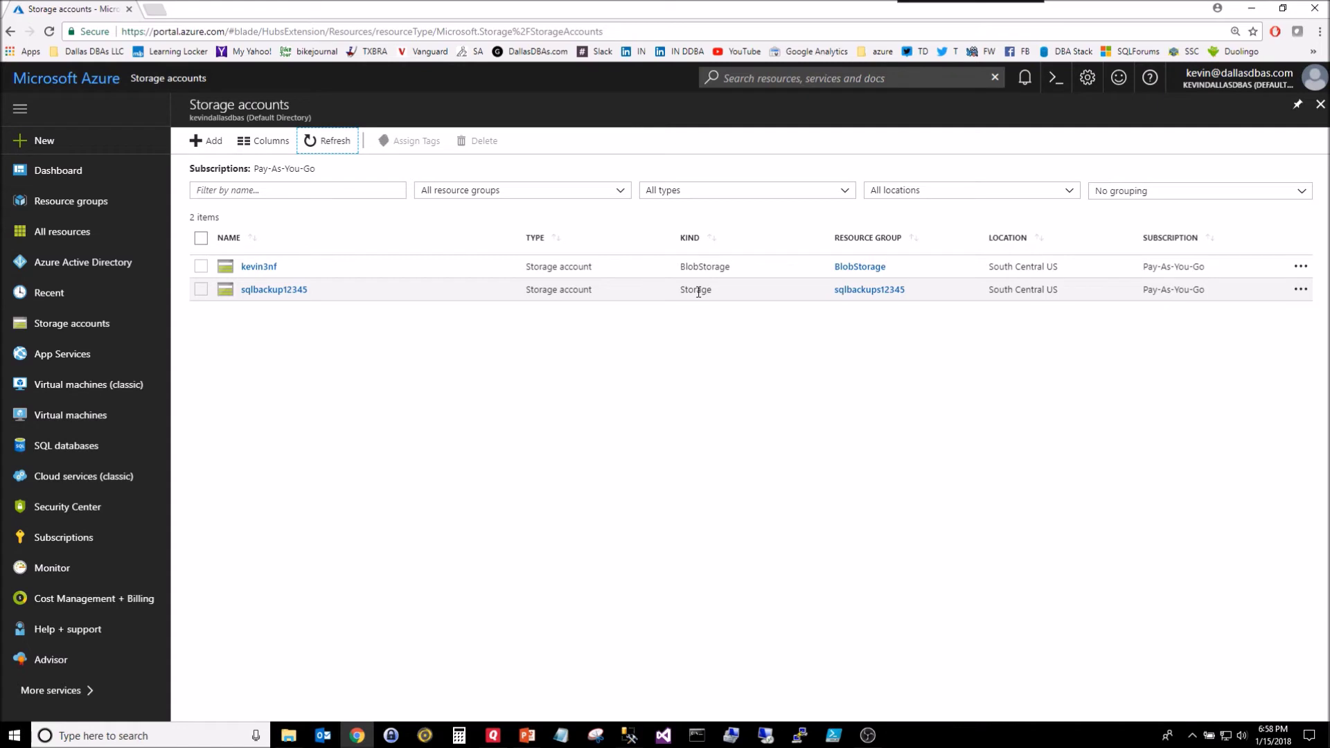
click(275, 290)
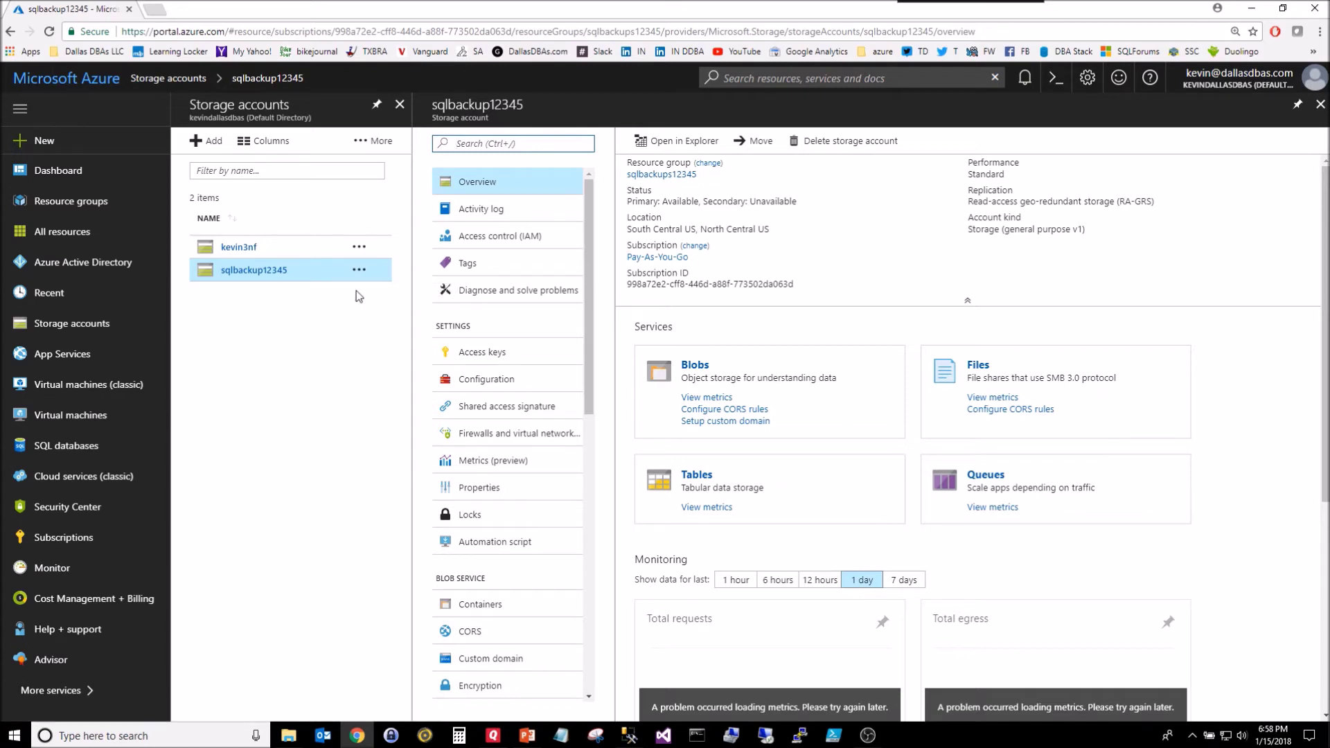
Step: Copy key2 from sqlbackup12345's access keys and go back to the storage accounts list
click(483, 356)
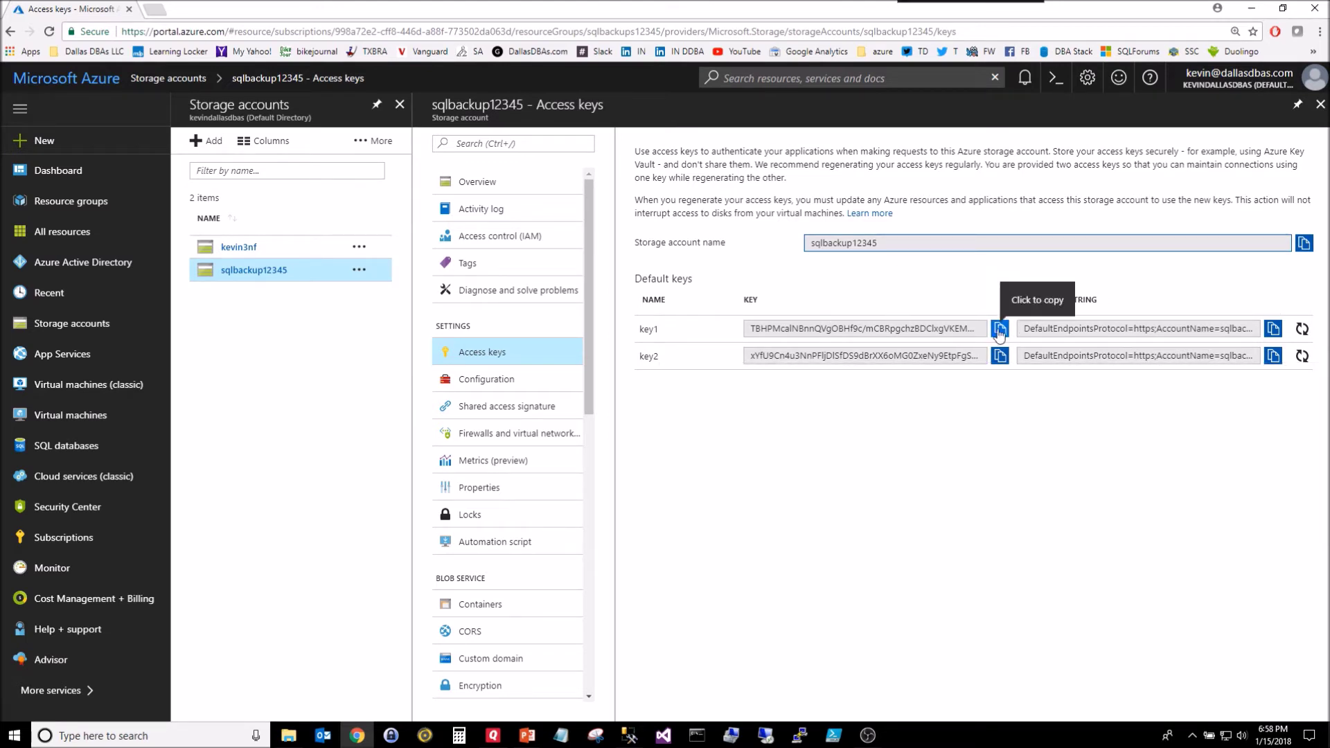
drag(933, 356, 714, 359)
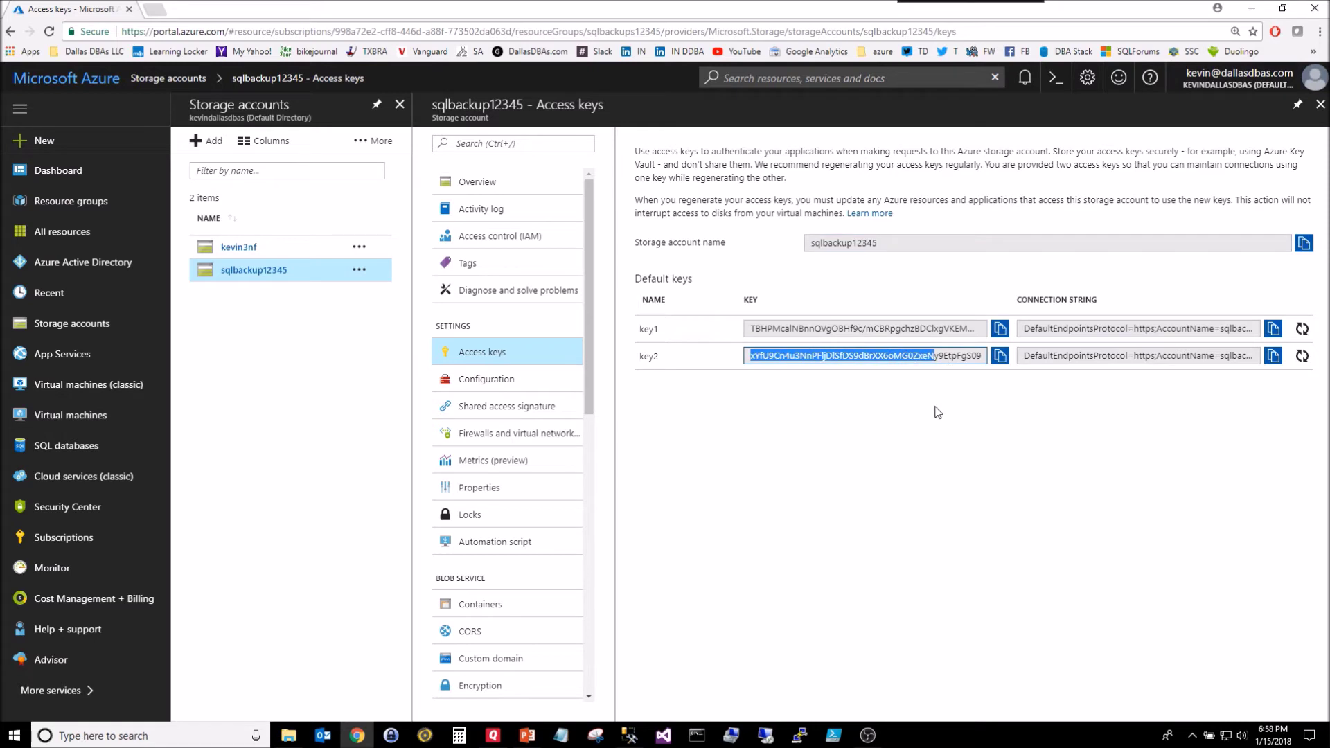
click(999, 356)
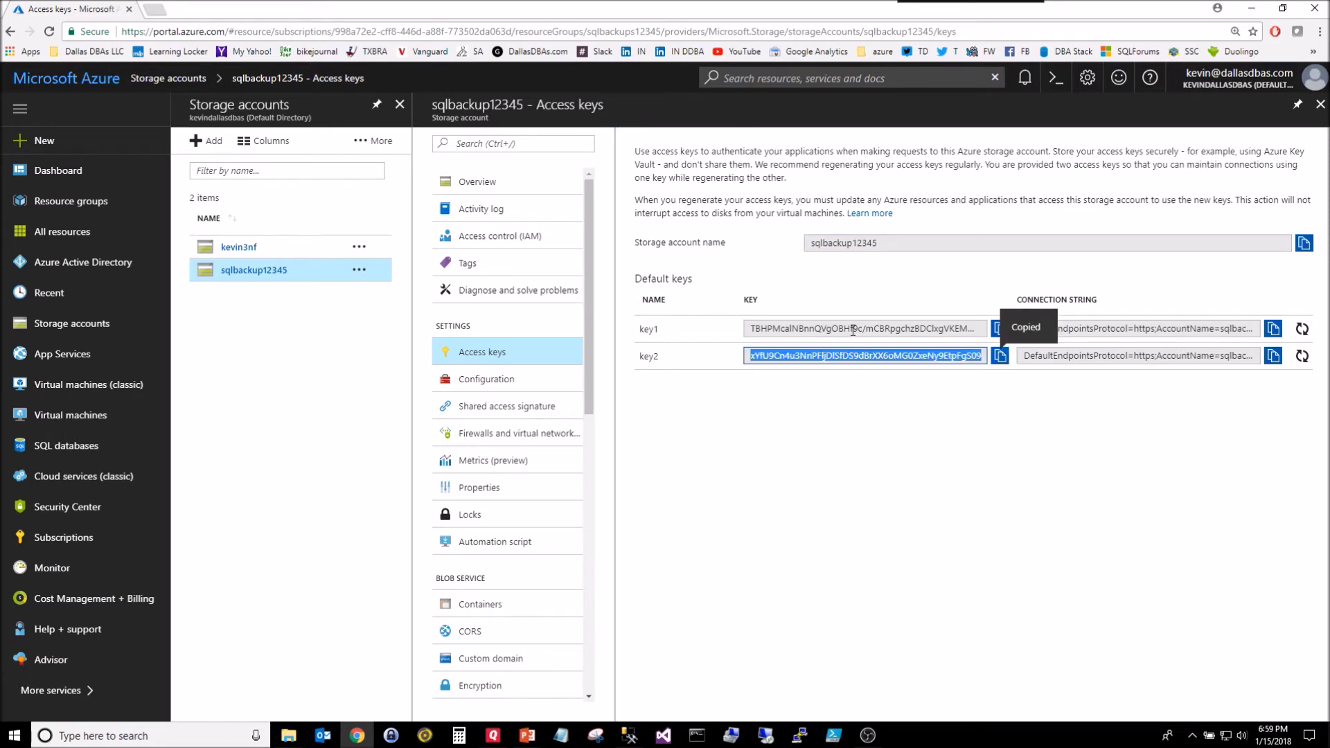
click(836, 383)
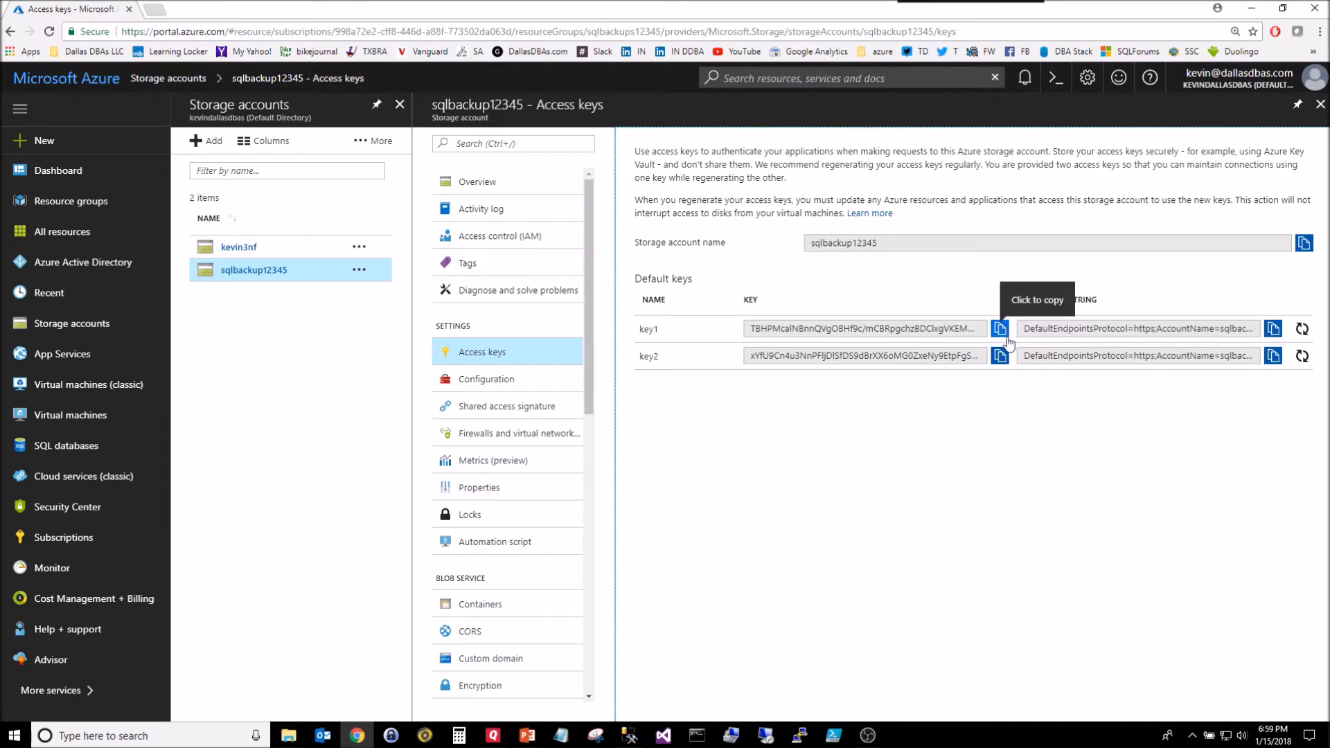
click(1301, 356)
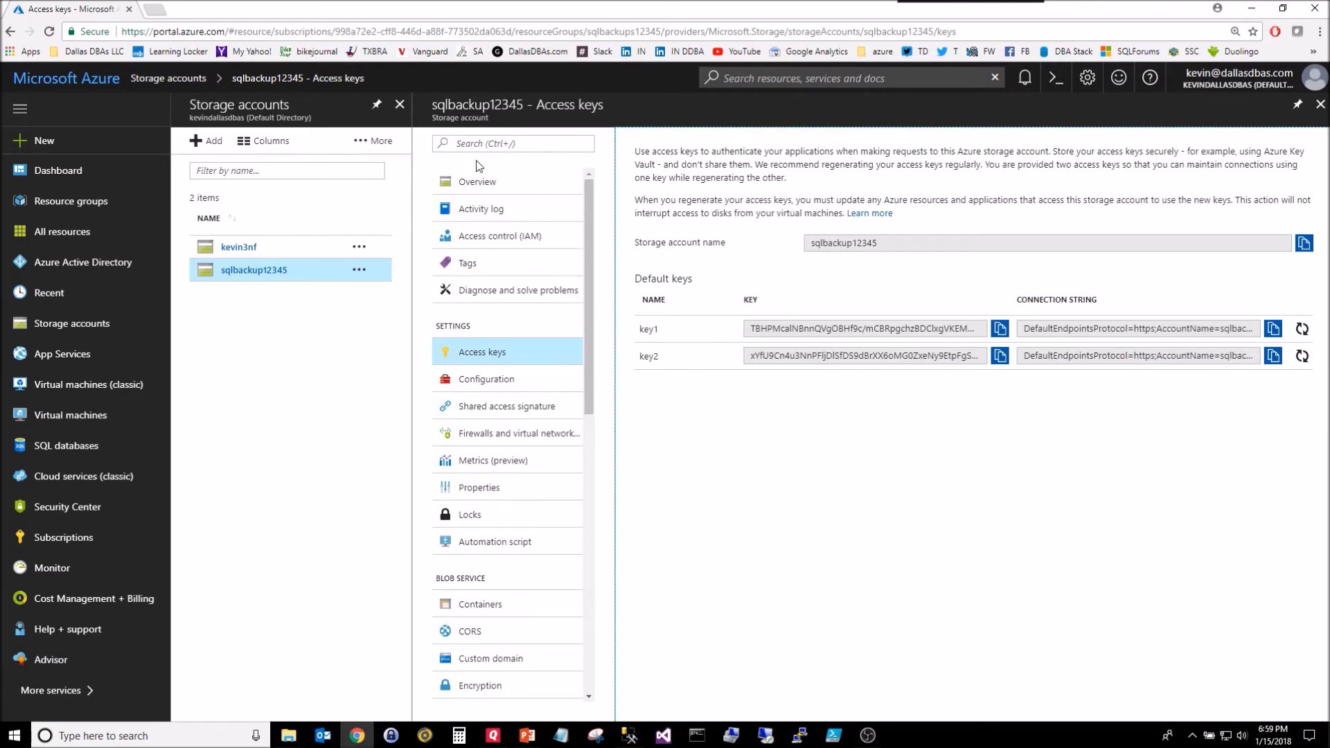
click(1319, 105)
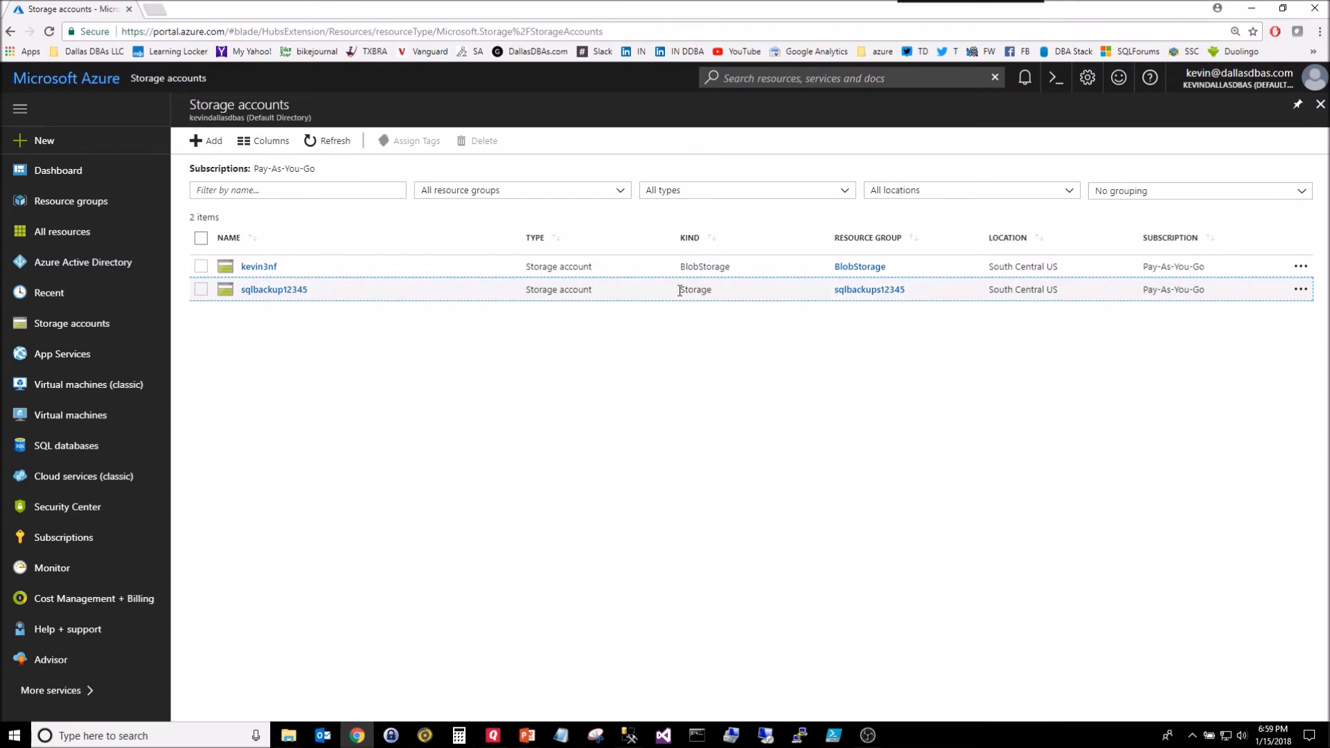
Step: Open sqlbackup12345's empty Containers list, start a new container, and minimize Chrome
click(289, 289)
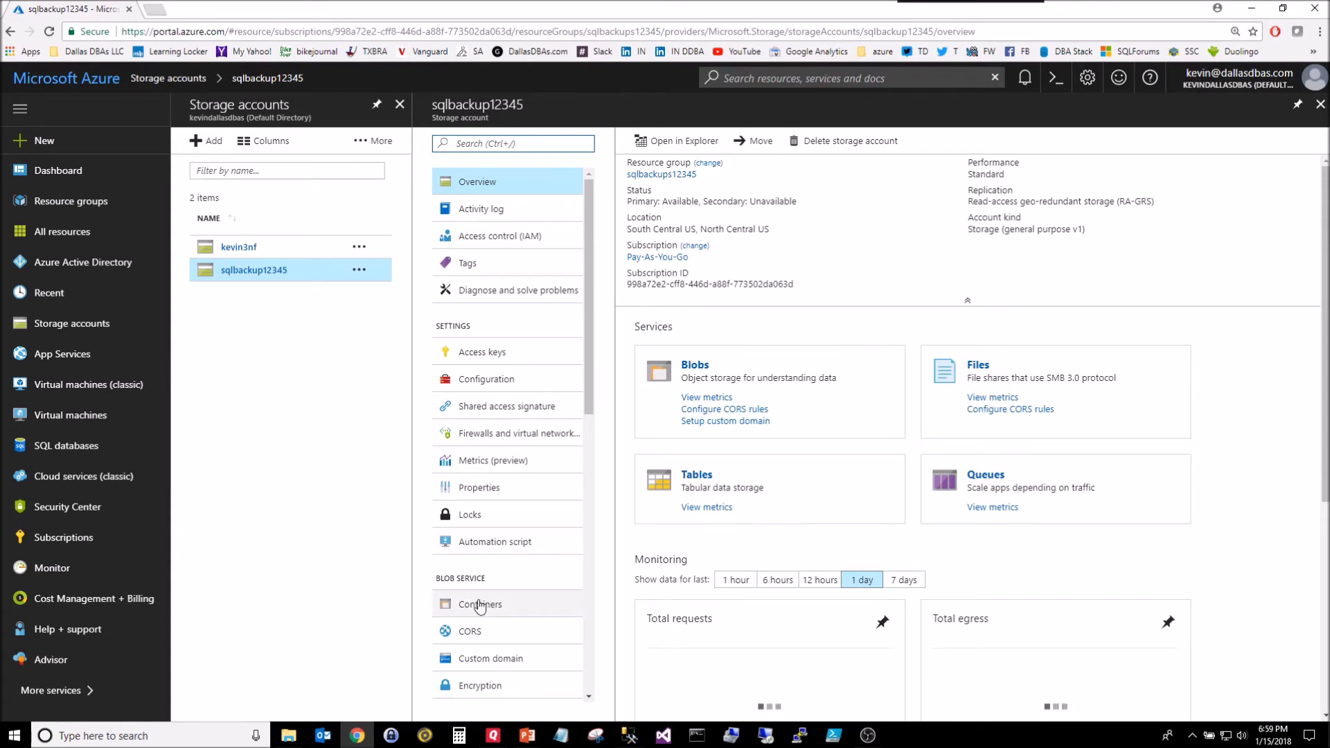
drag(588, 386, 588, 558)
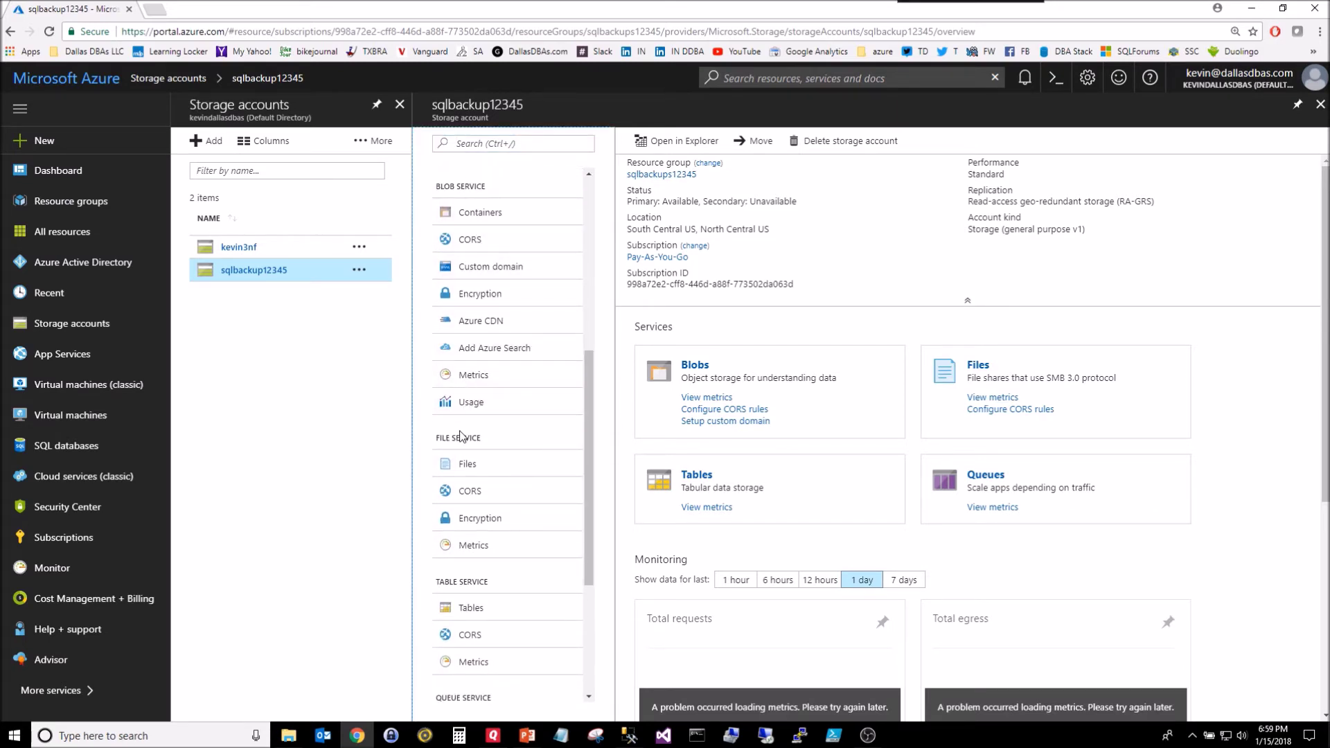
drag(592, 393, 592, 471)
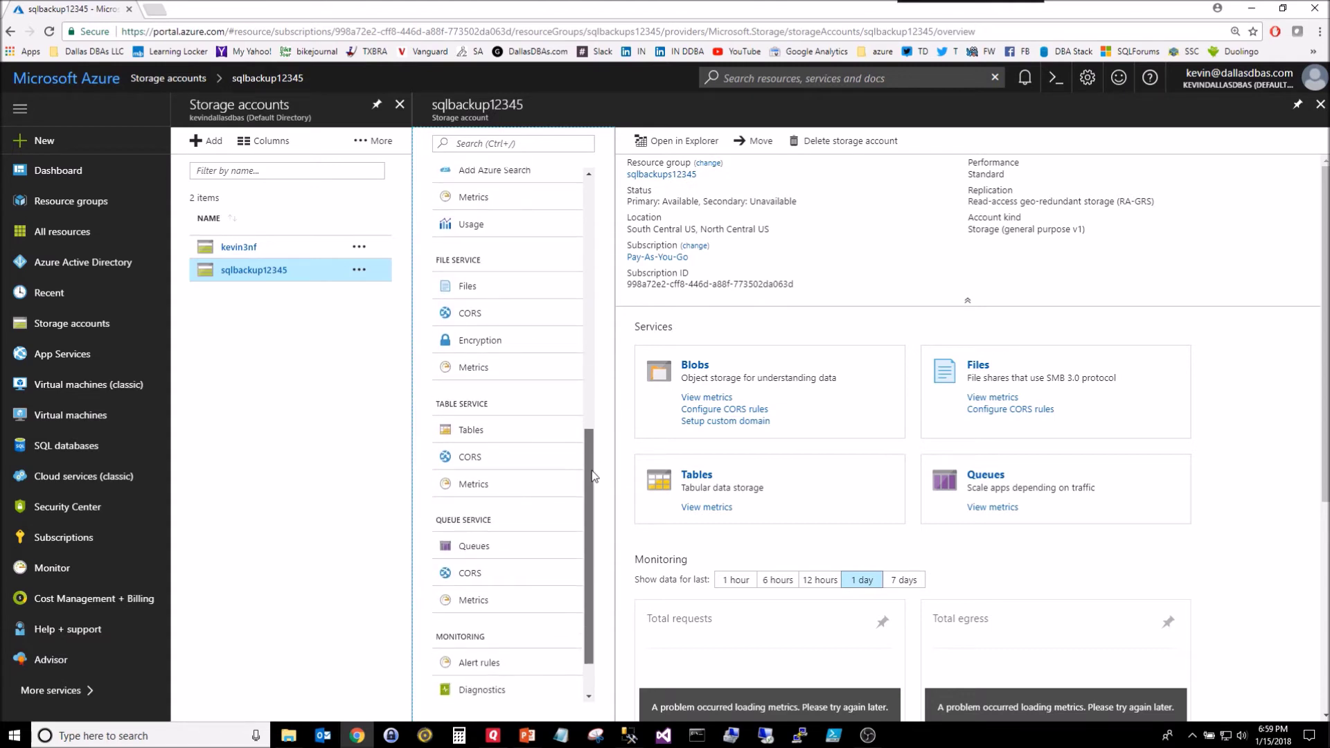
scroll(512, 475, down, 1)
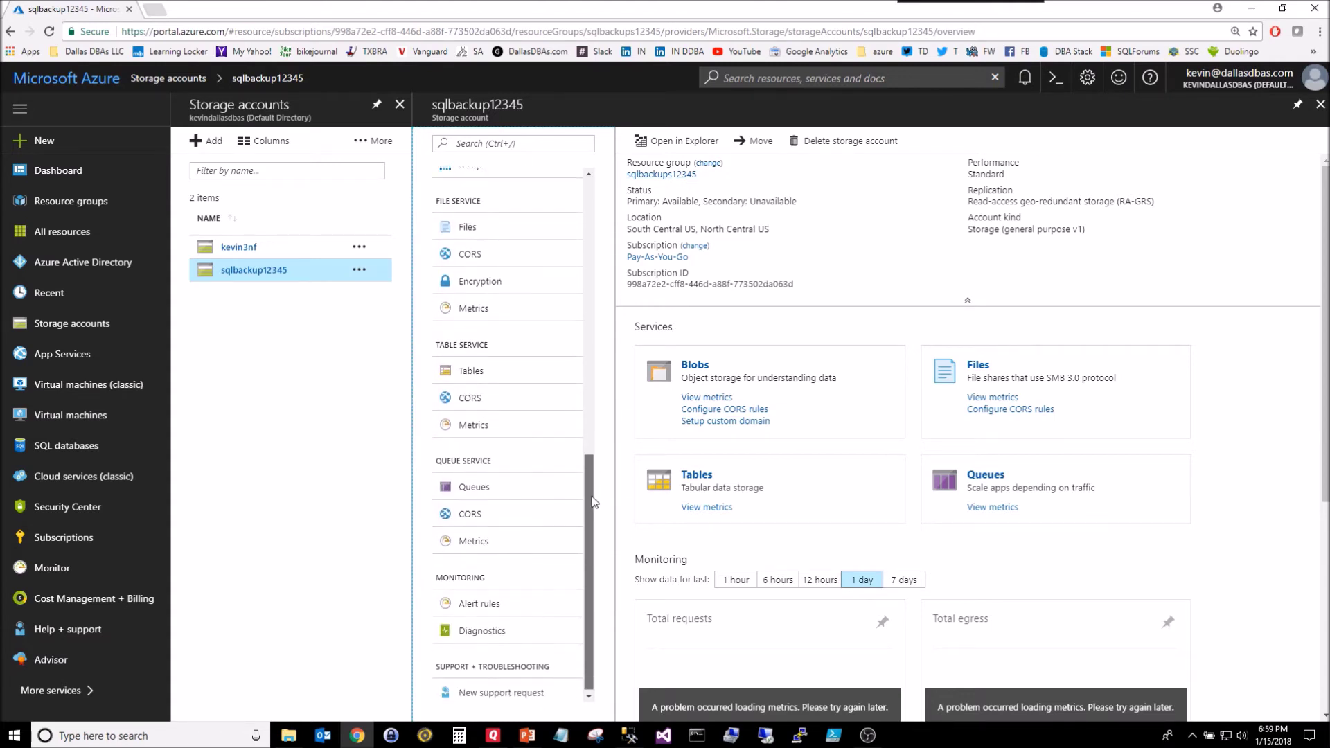
drag(590, 582, 594, 360)
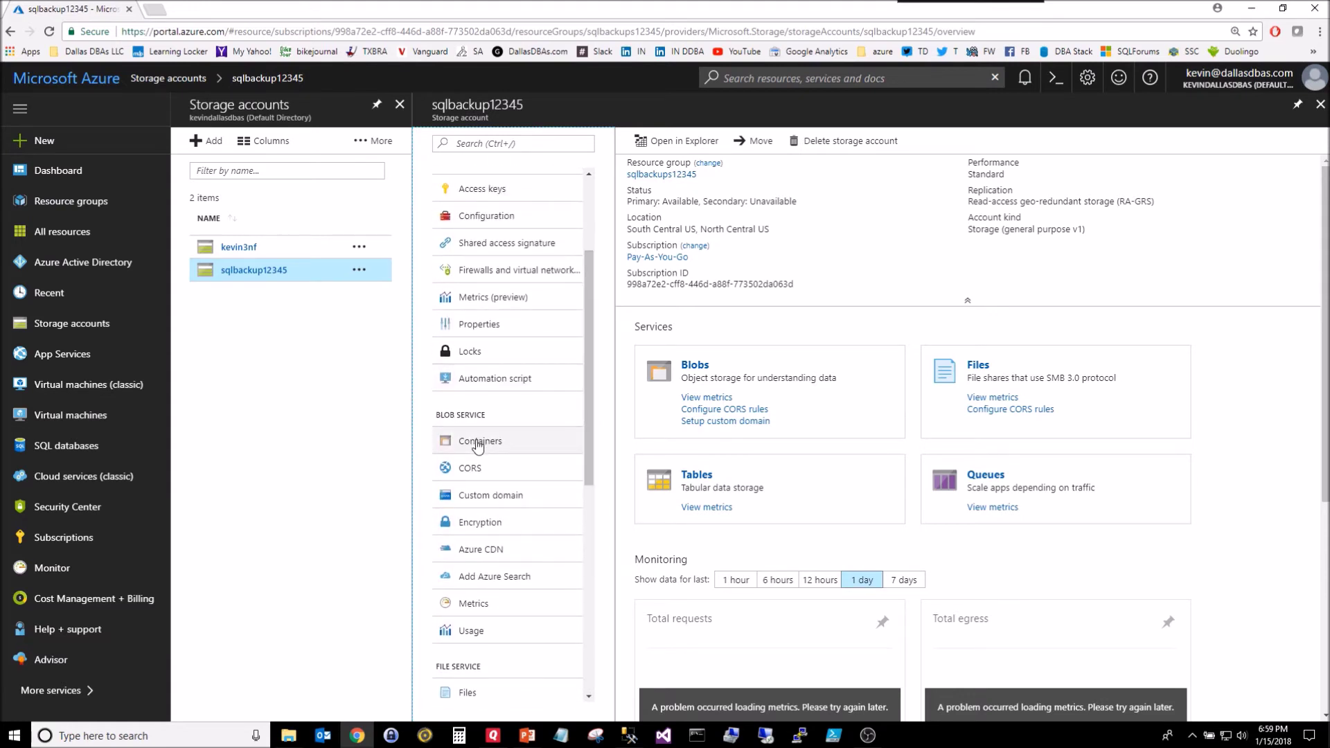
click(477, 443)
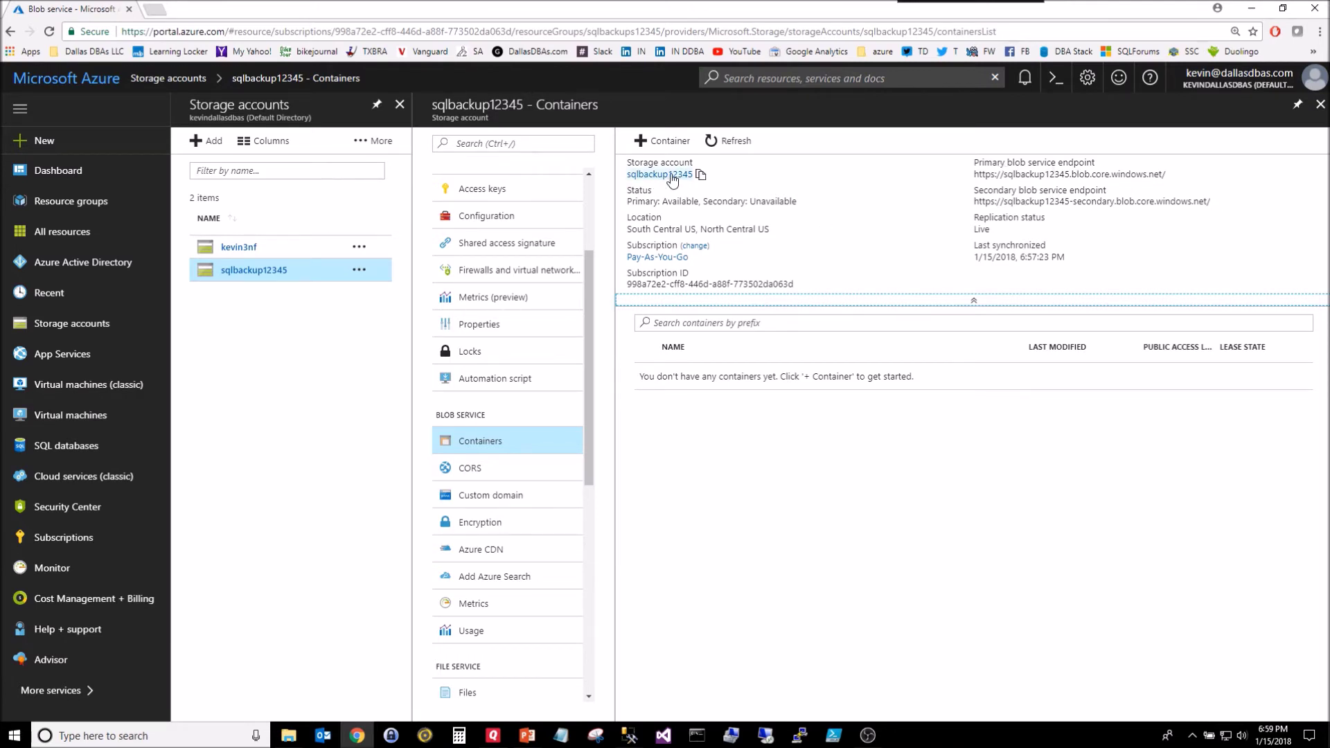
click(666, 141)
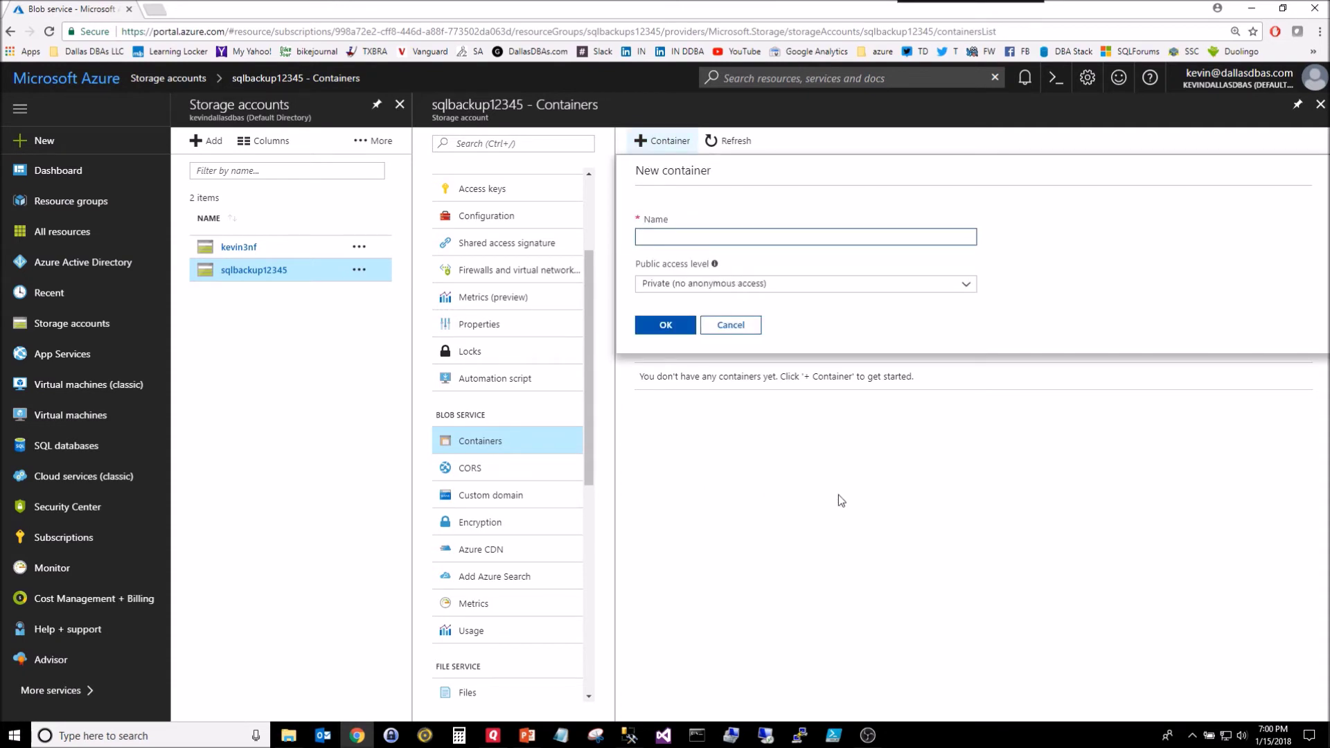
click(1250, 8)
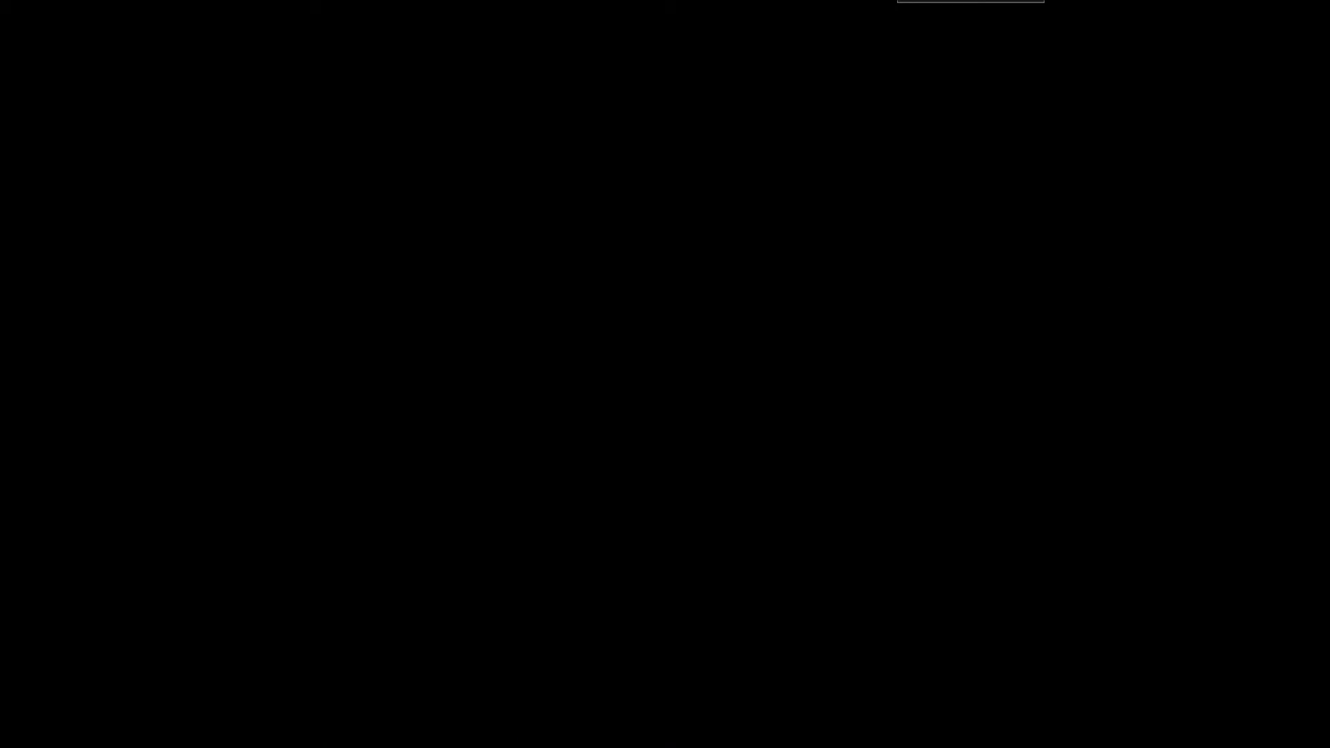
key(alt+Tab)
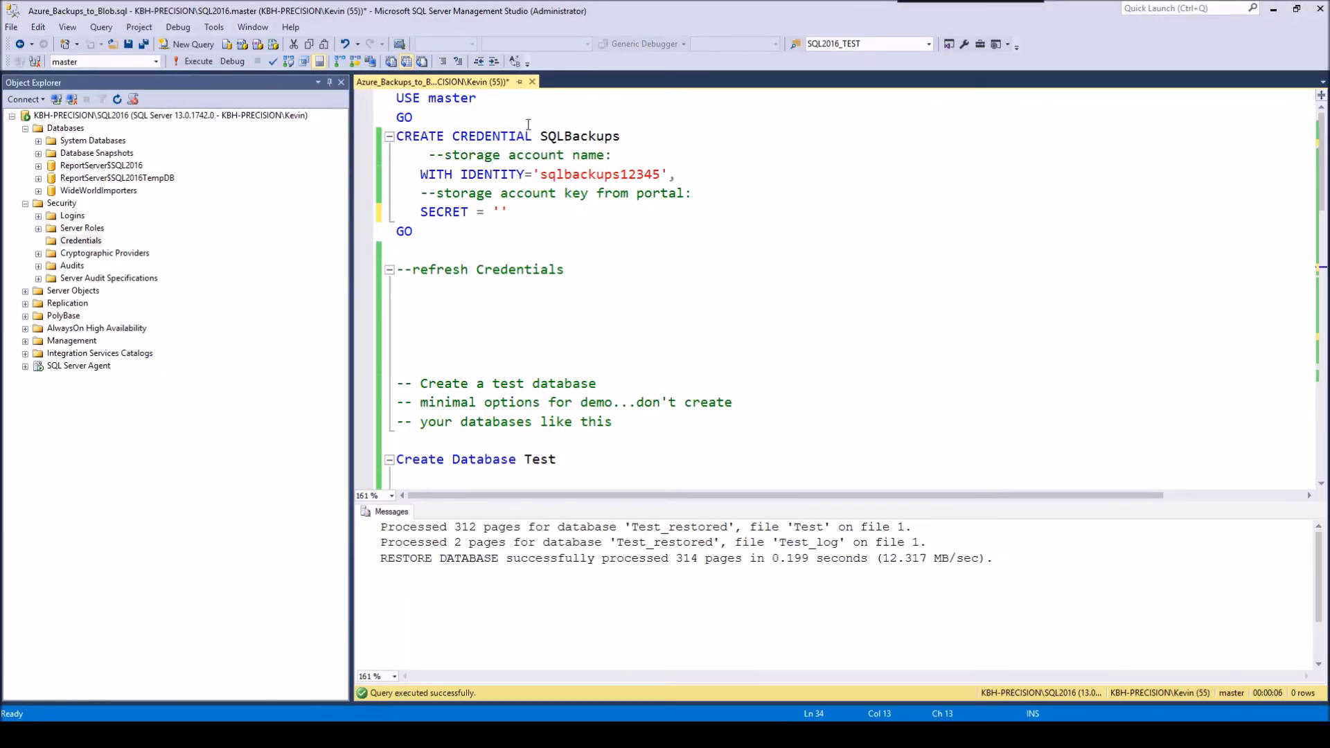
click(796, 270)
scroll(796, 275, down, 1)
scroll(1047, 164, up, 1)
scroll(1039, 220, down, 4)
scroll(1038, 220, down, 4)
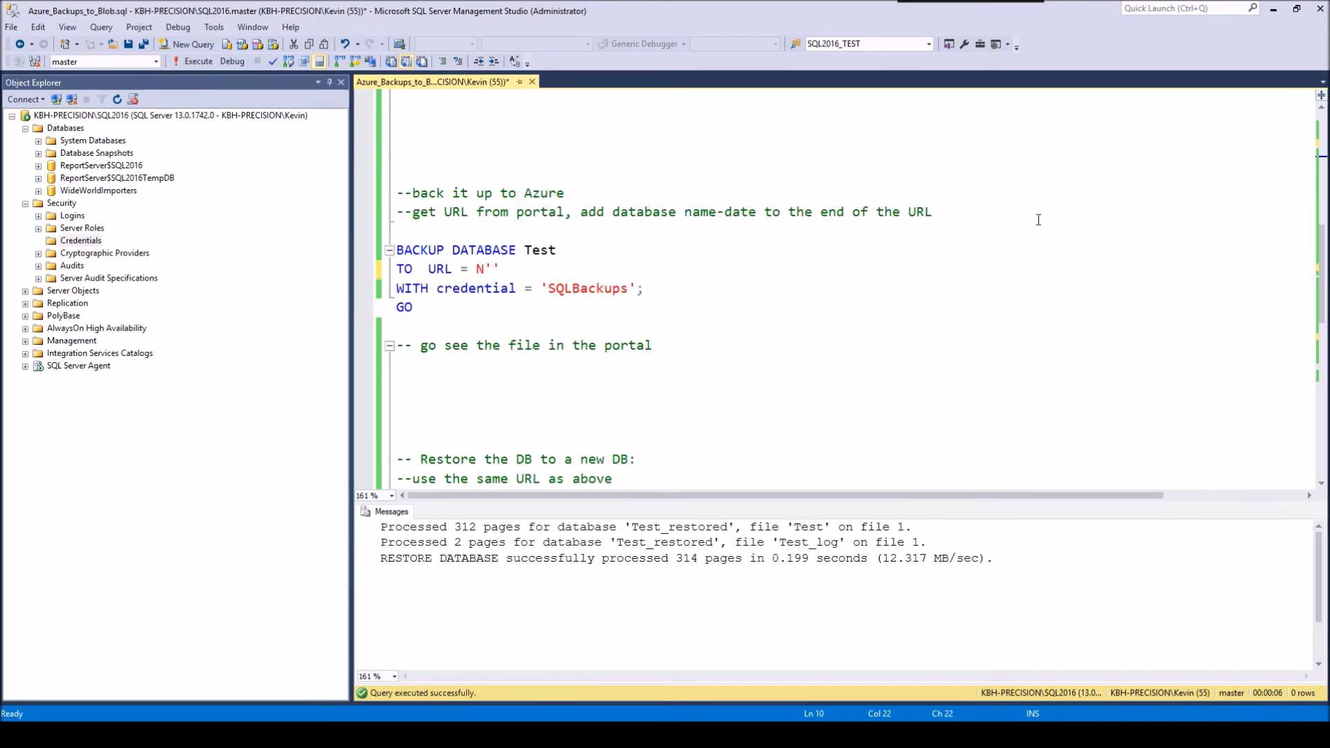
scroll(1039, 220, up, 6)
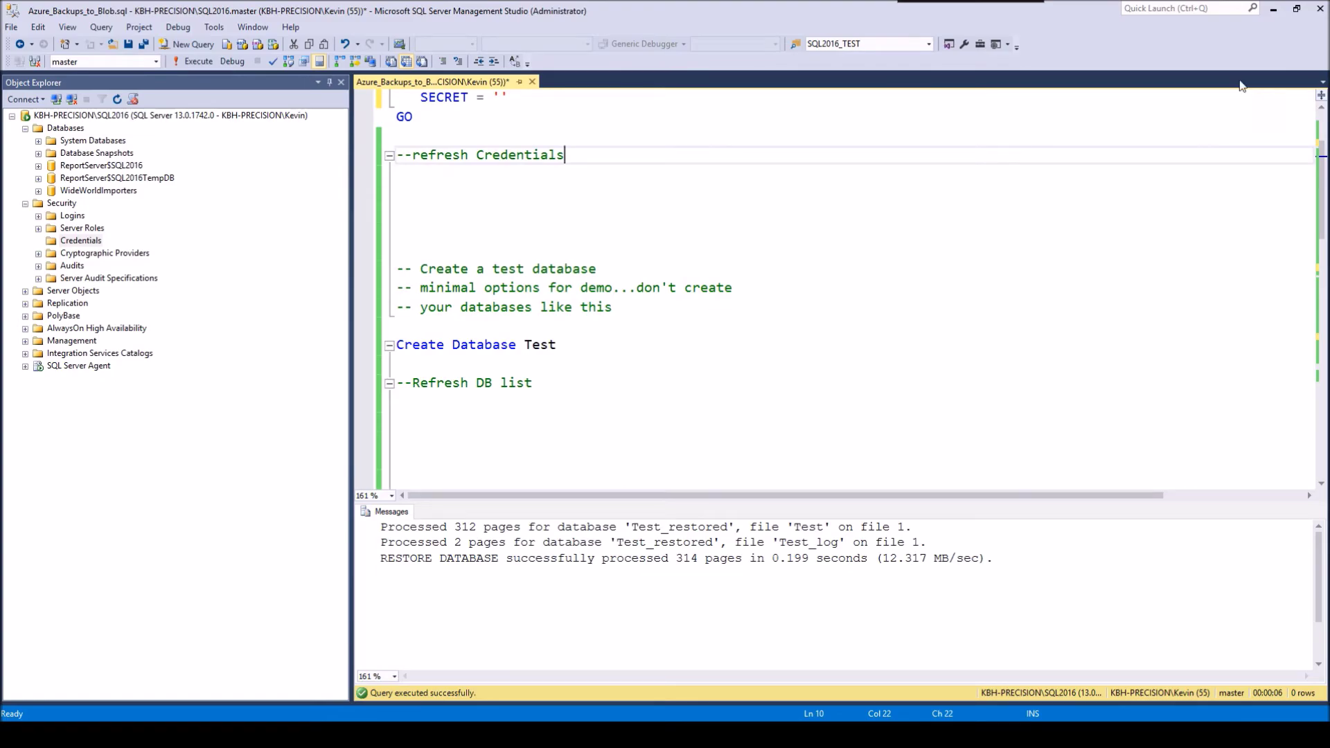
click(1273, 10)
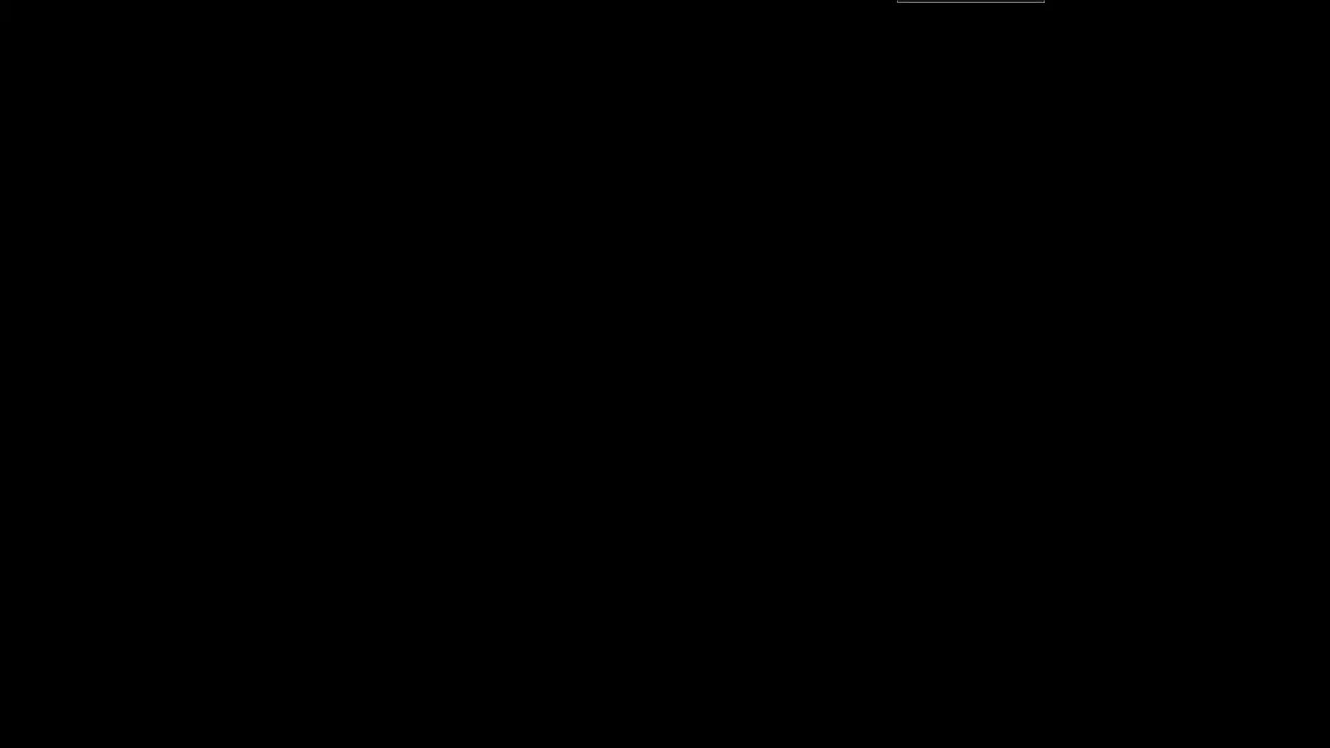
Step: Create container kbh-precision-2016 with the Private public access level
key(alt+Tab)
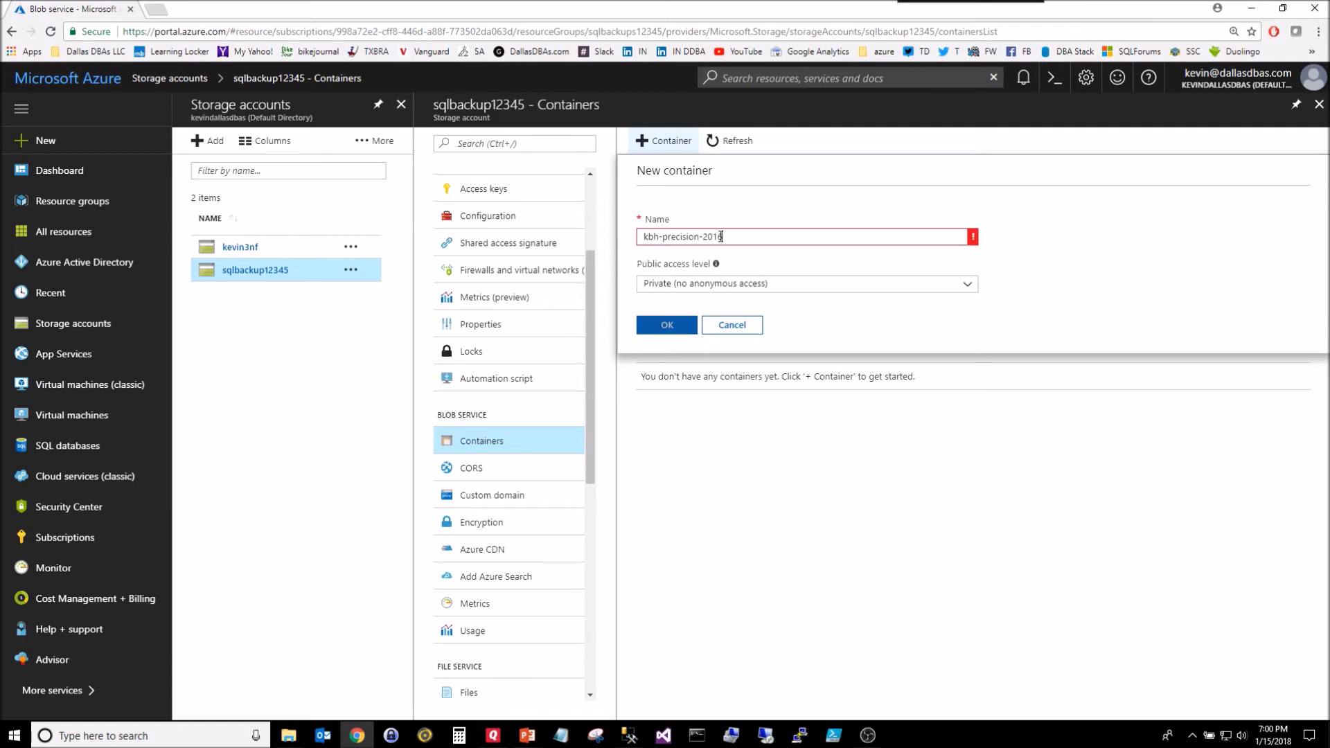
key(BackSpace)
text(=-)
key(BackSpace)
text(_)
mouse_move(974, 241)
click(689, 284)
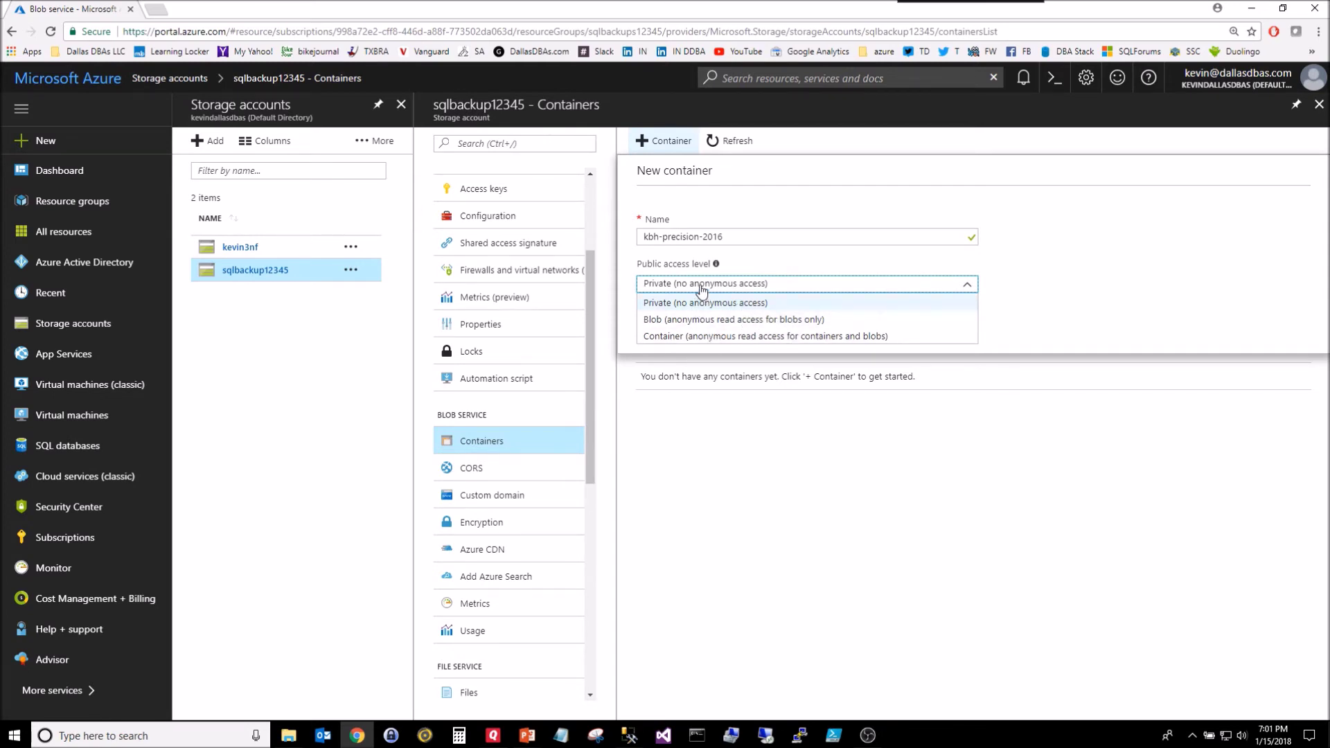
click(703, 303)
click(671, 324)
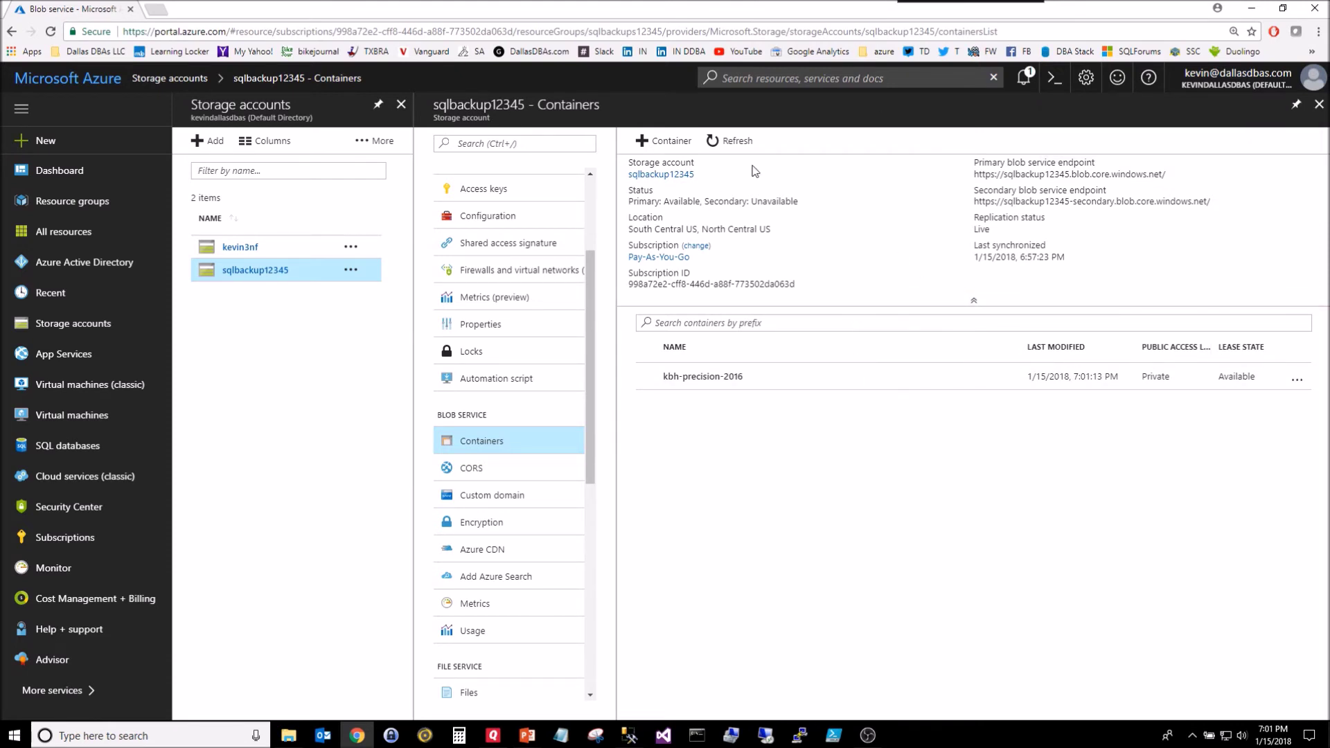
Step: View kbh-precision-2016's properties, then open the container and copy its URL
click(1296, 379)
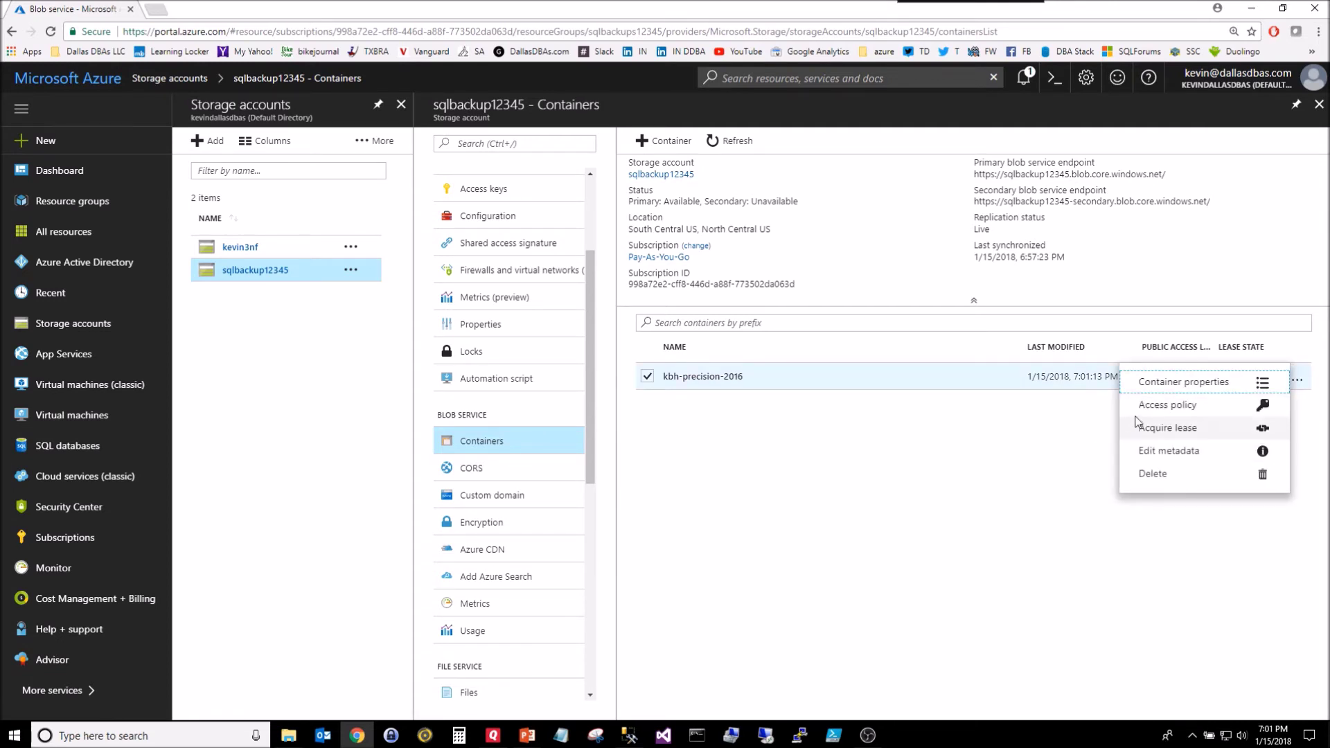
click(1173, 384)
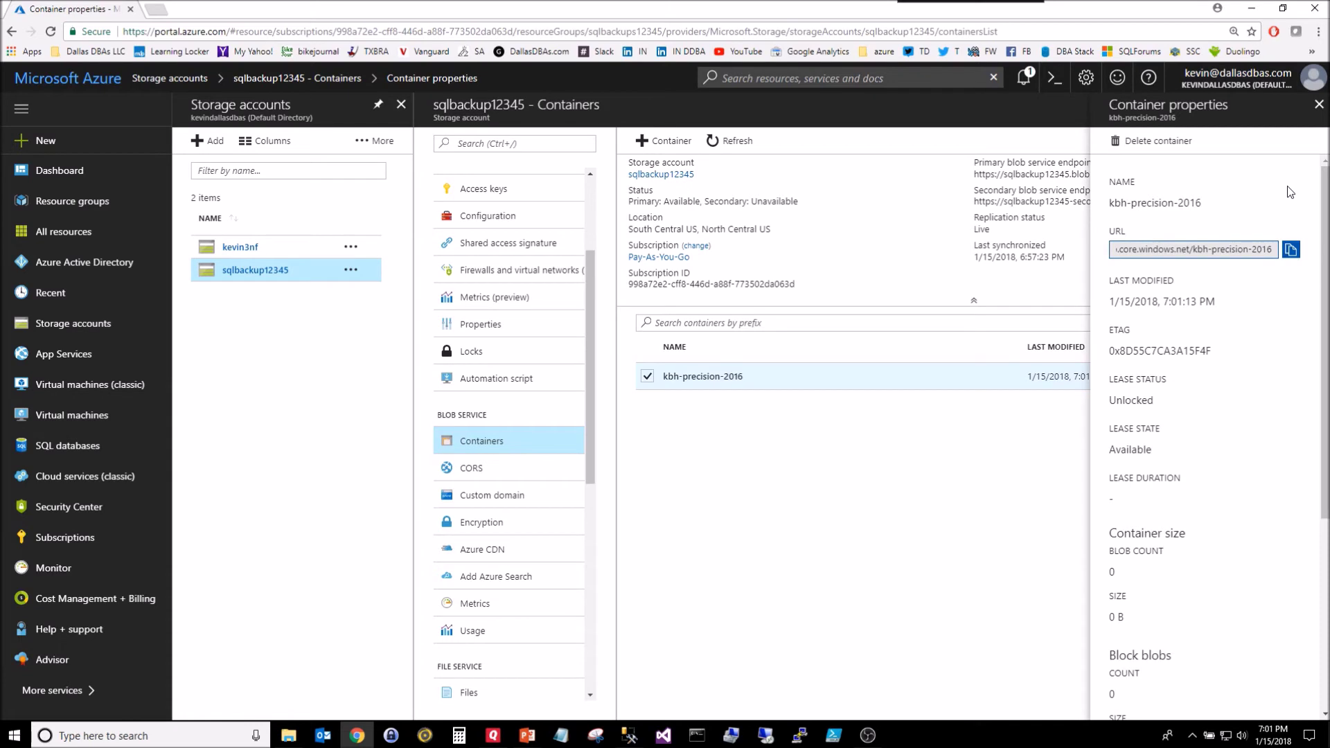
click(1318, 104)
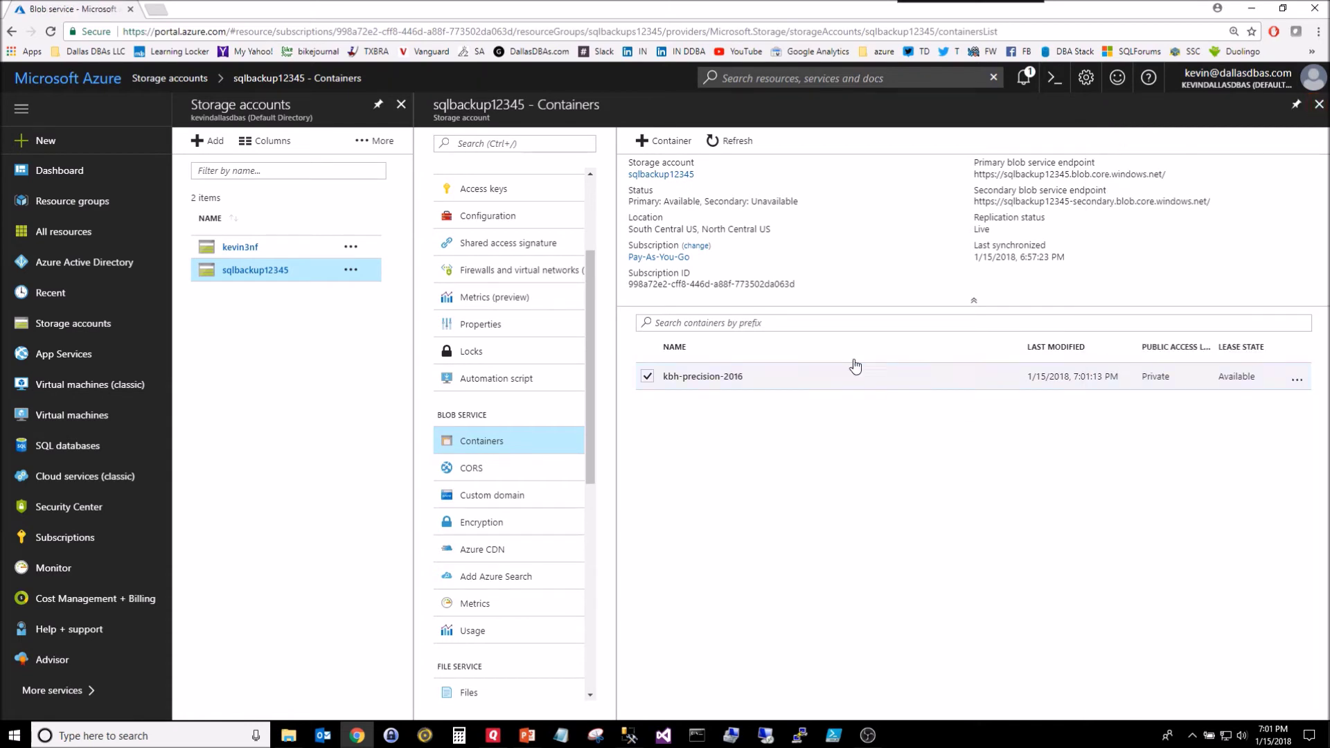
click(701, 379)
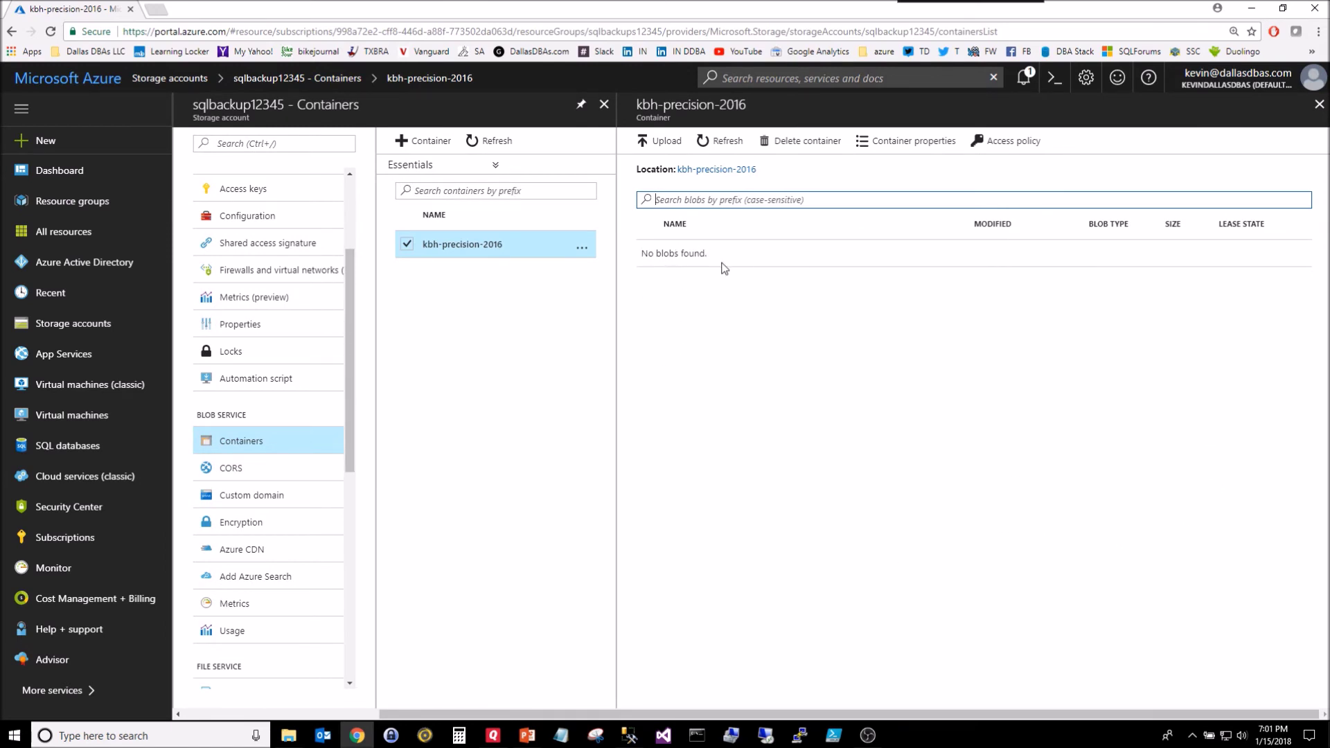
click(914, 141)
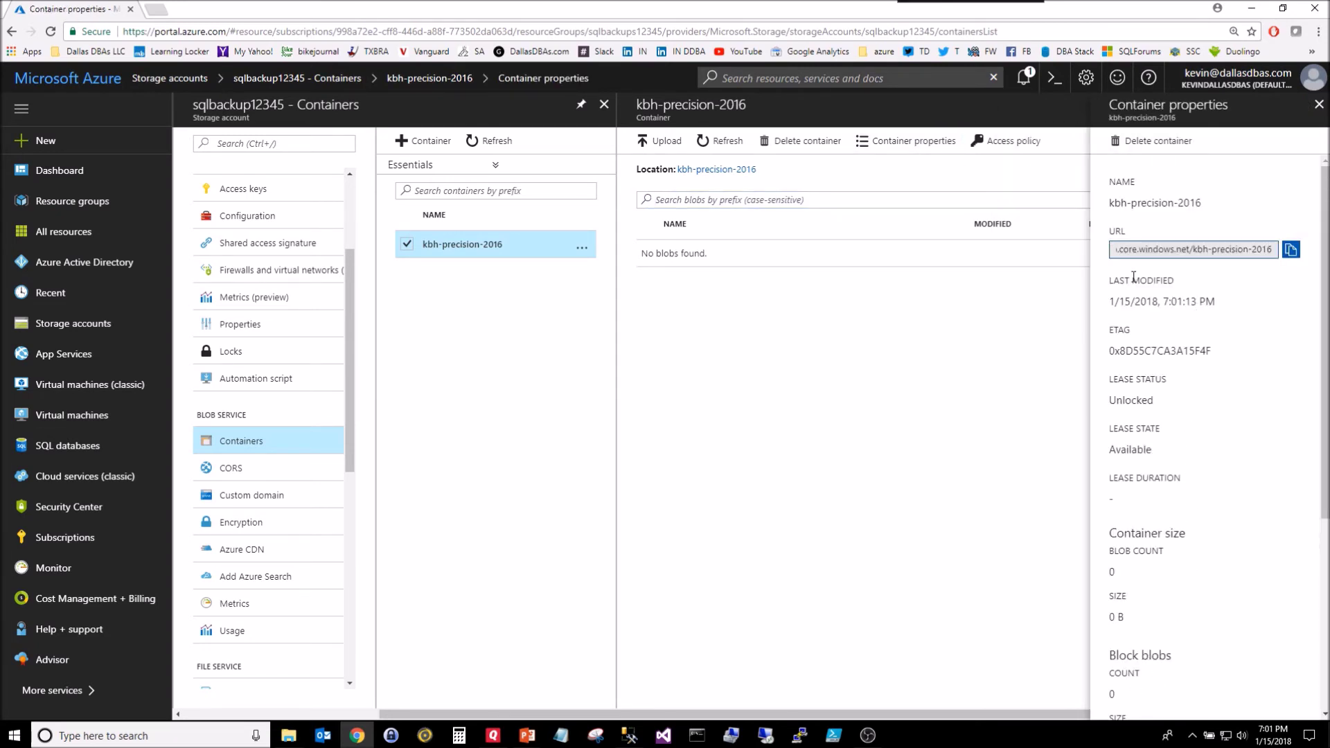
click(1290, 250)
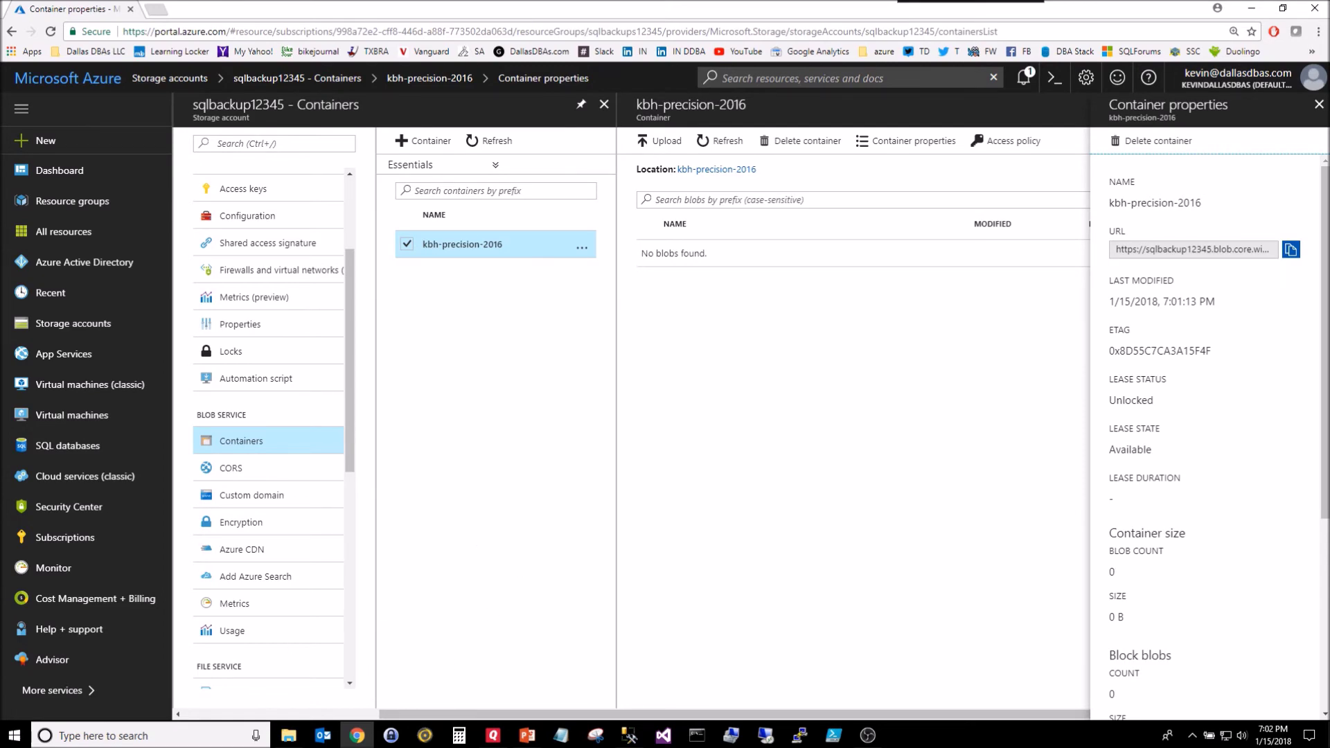
Step: Back in SSMS, review the CREATE CREDENTIAL block of the backup script
key(alt+Tab)
click(584, 344)
scroll(584, 344, up, 2)
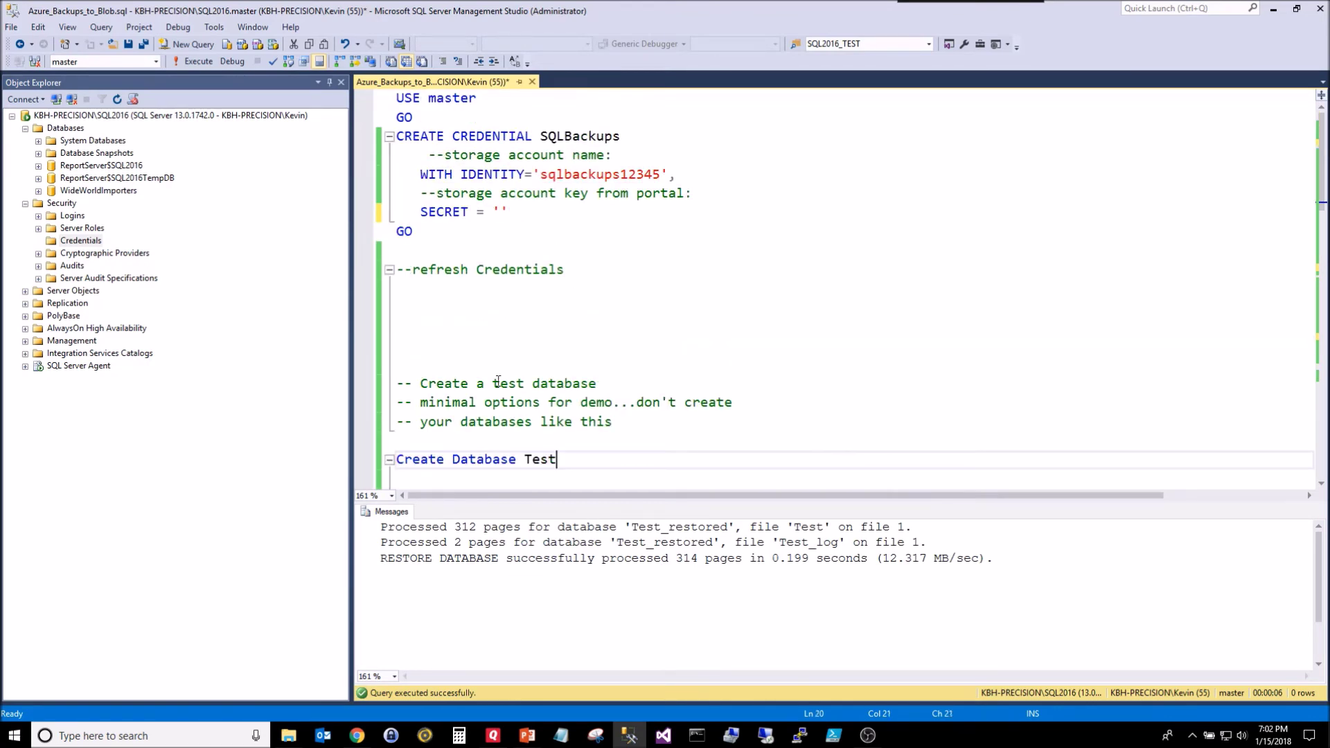
click(424, 234)
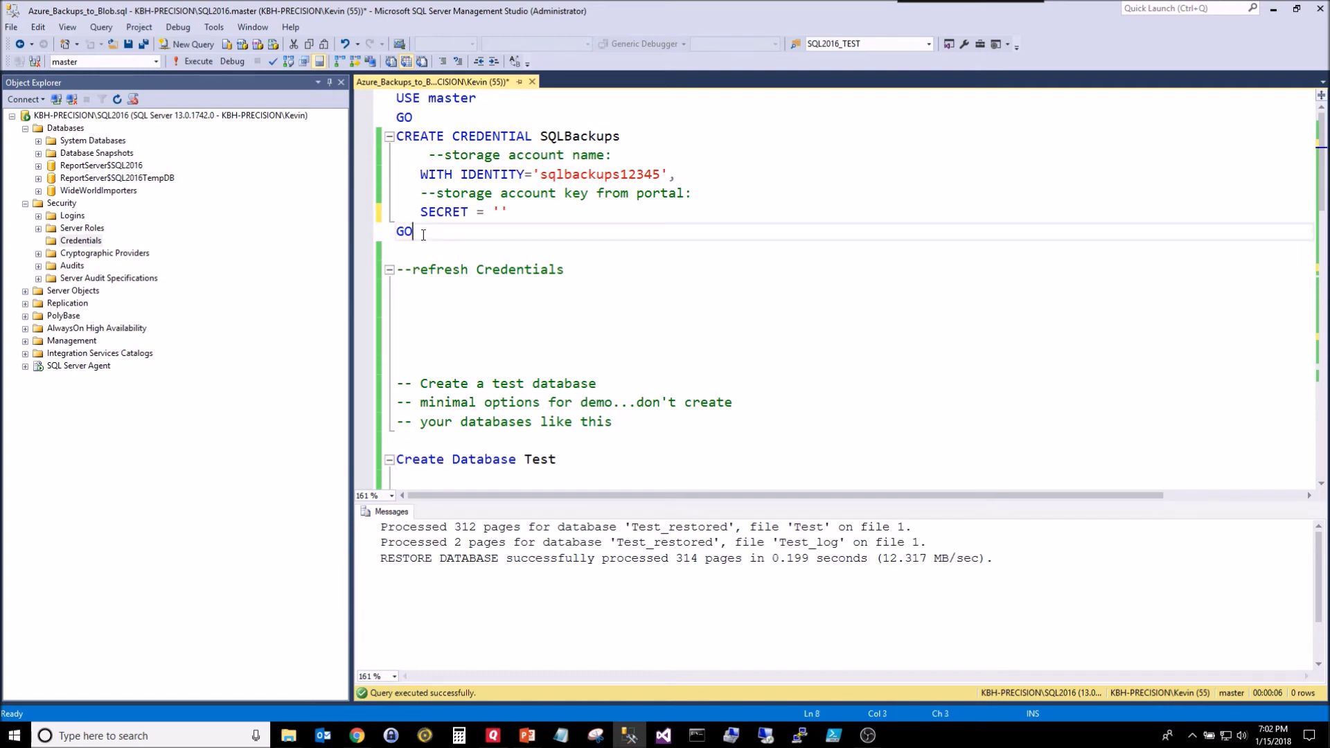
drag(527, 138, 452, 137)
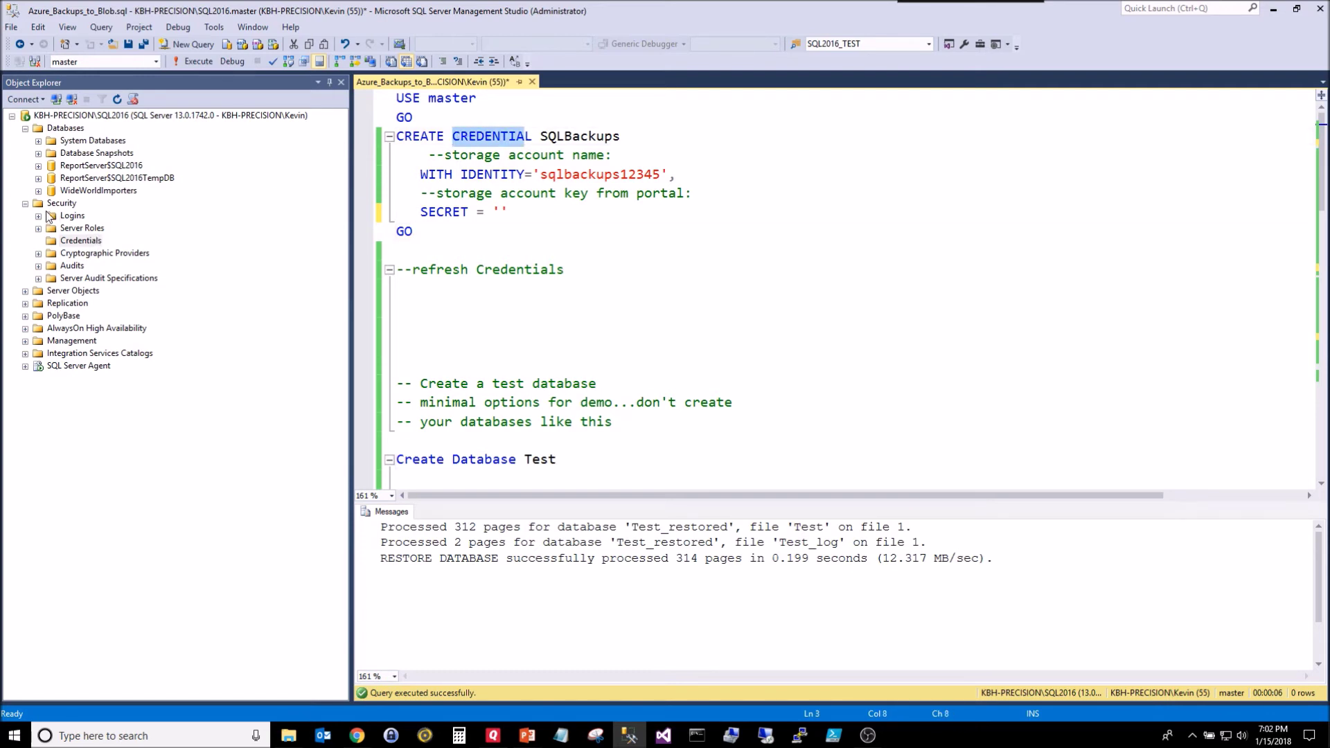
Step: Refresh the still-empty Credentials list, put the caret in the SECRET quotes, and return to Azure
right_click(79, 244)
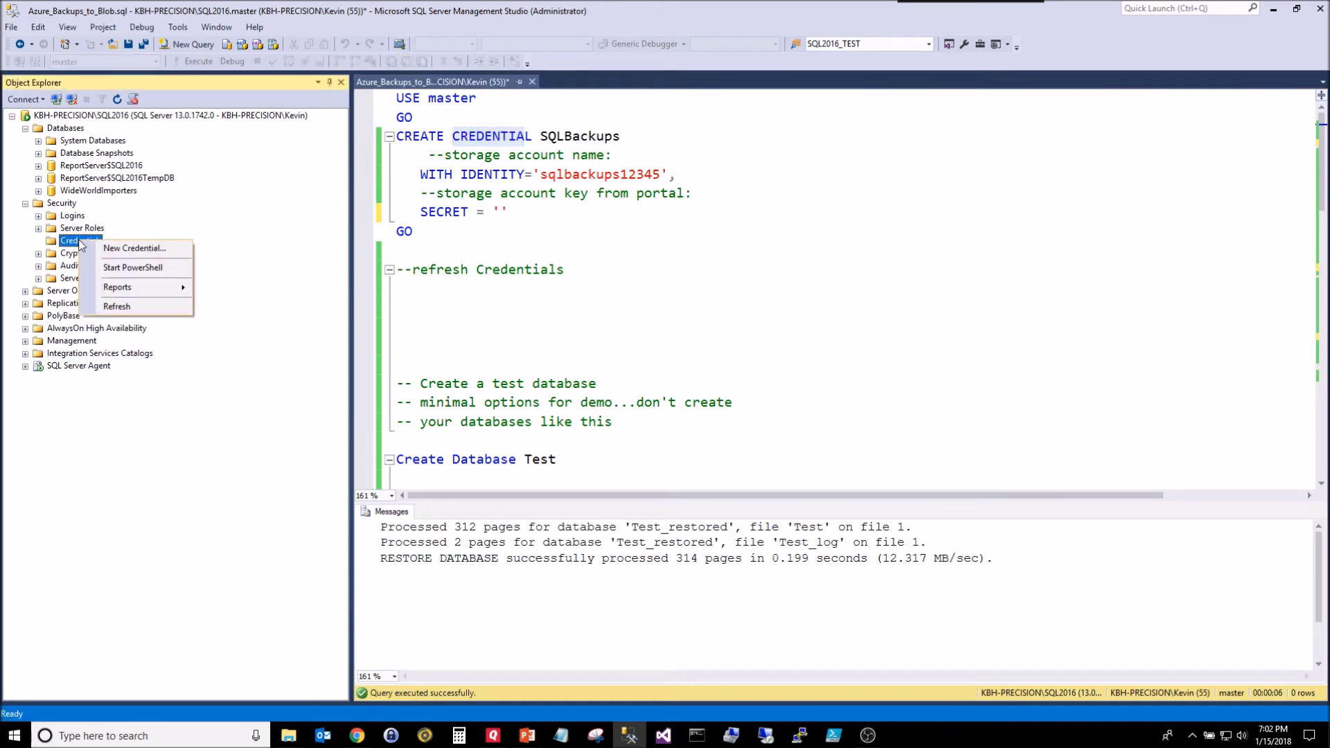
click(104, 307)
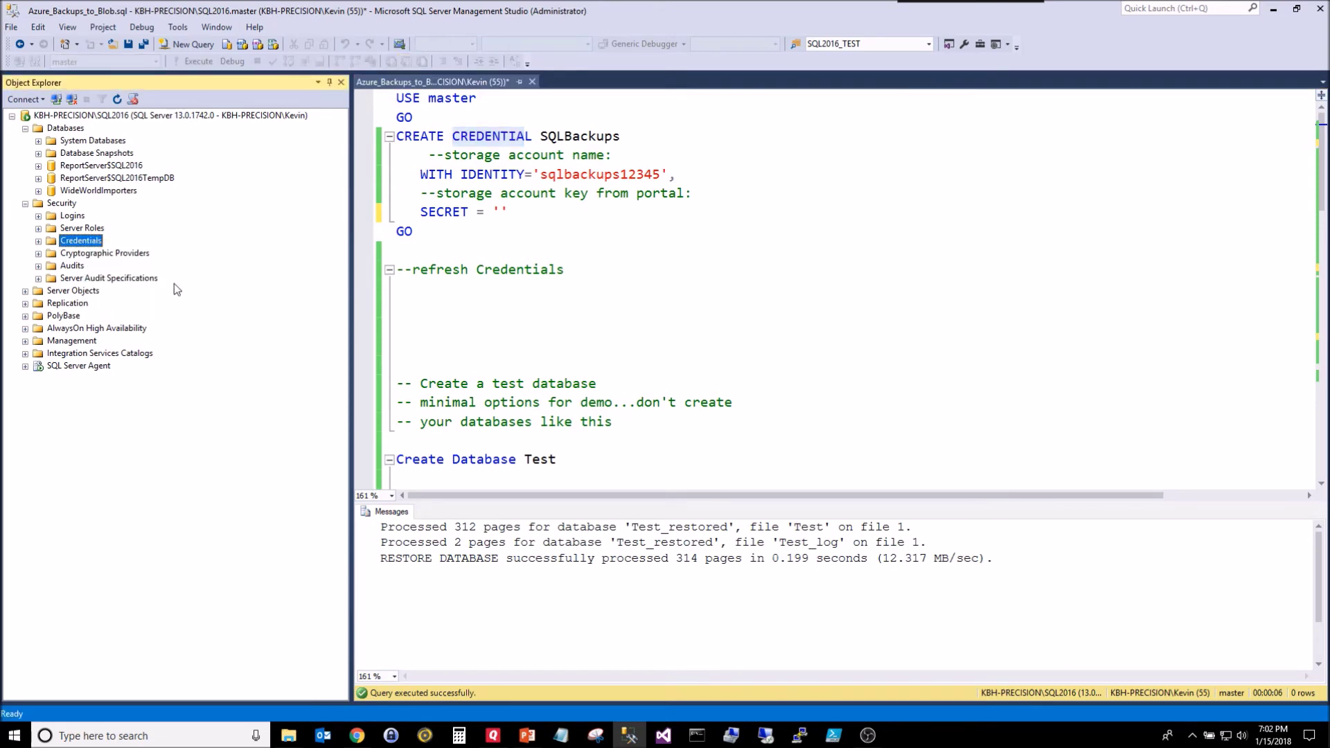
click(38, 241)
double_click(584, 174)
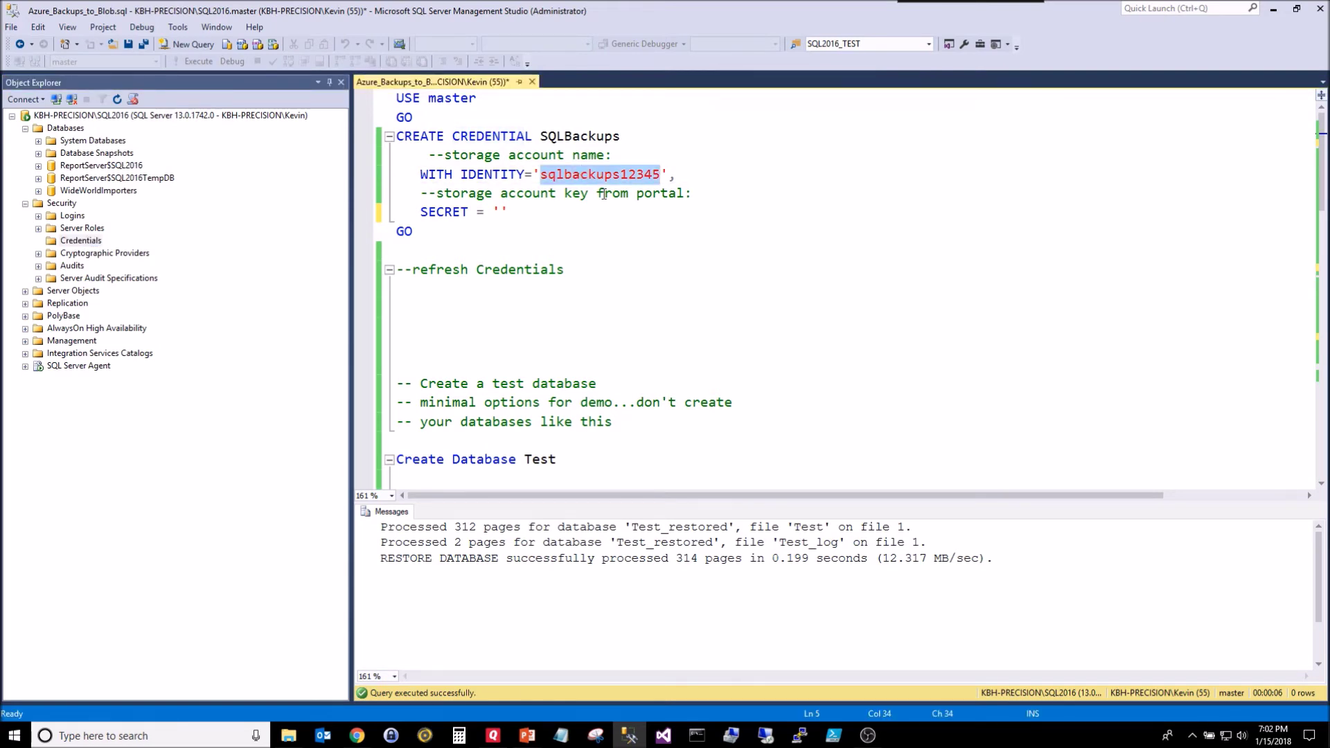
click(503, 213)
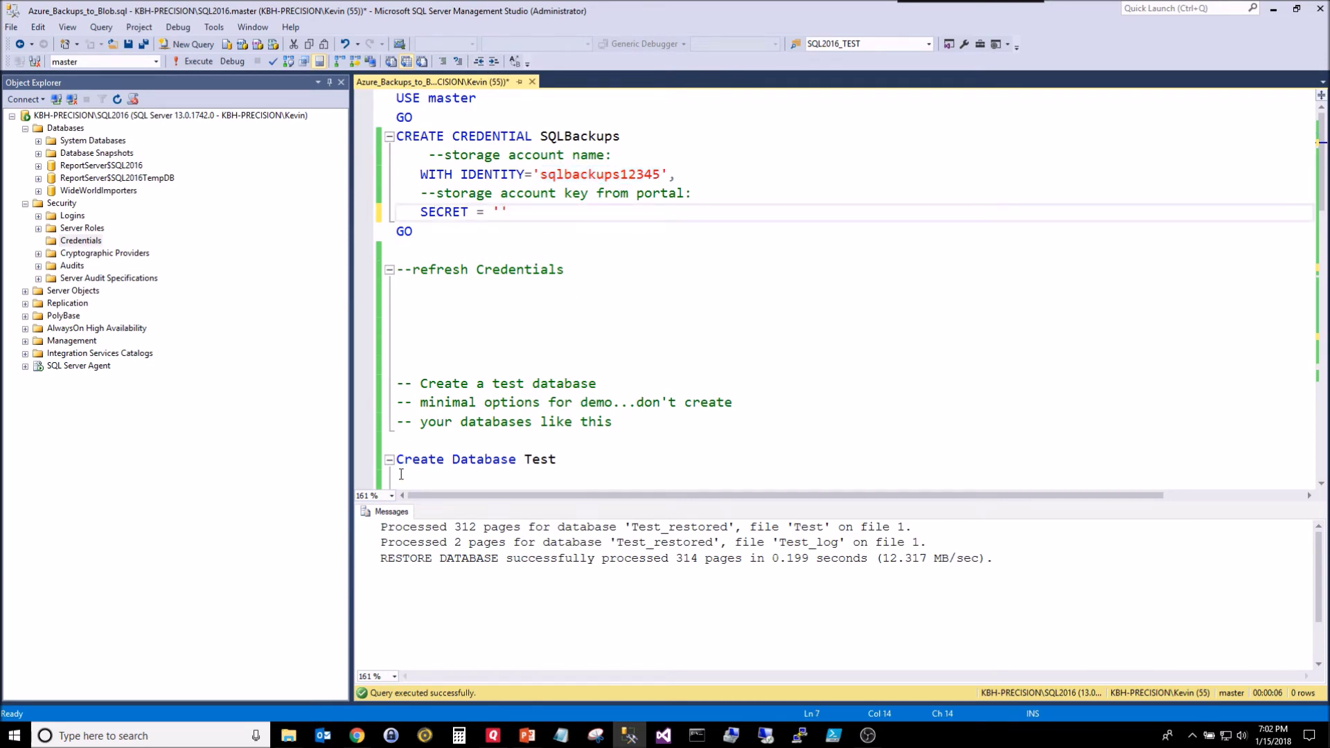
click(356, 735)
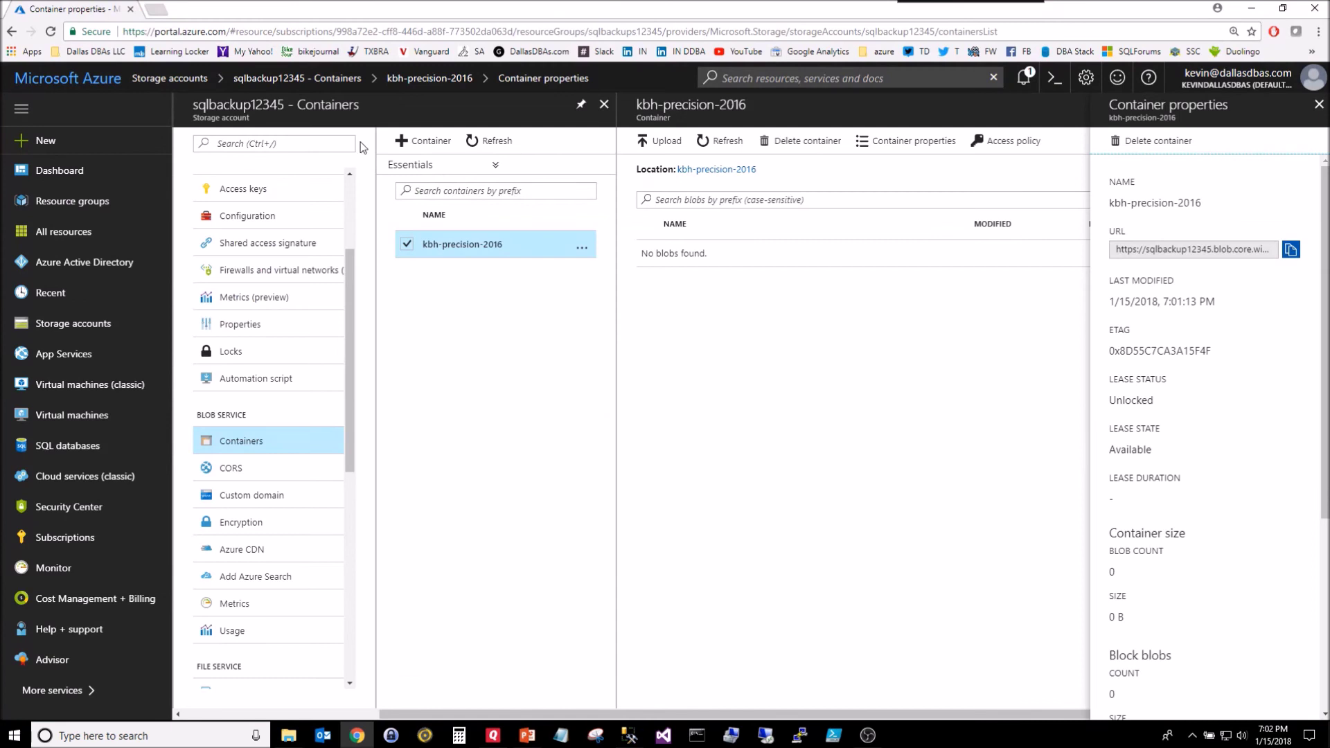
Step: Open sqlbackup12345's Access keys page and copy the key2 value
drag(388, 712, 166, 714)
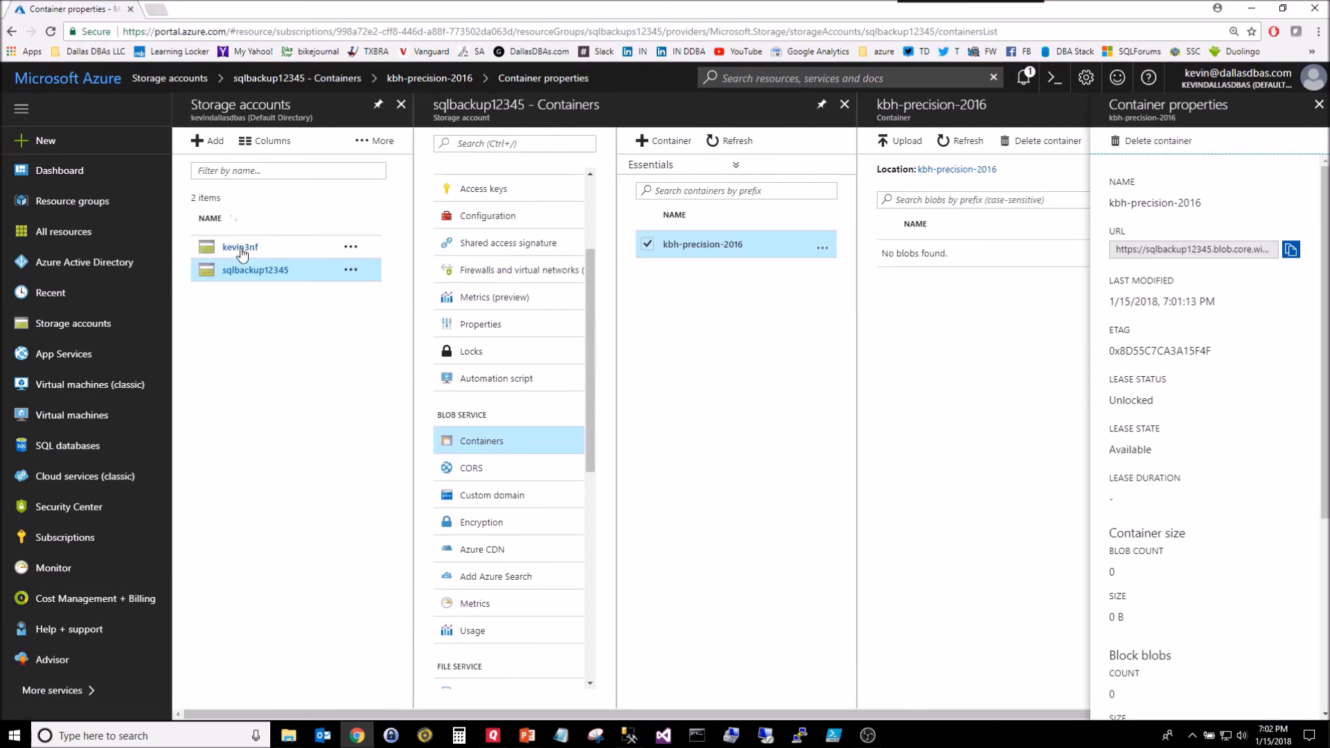
click(231, 277)
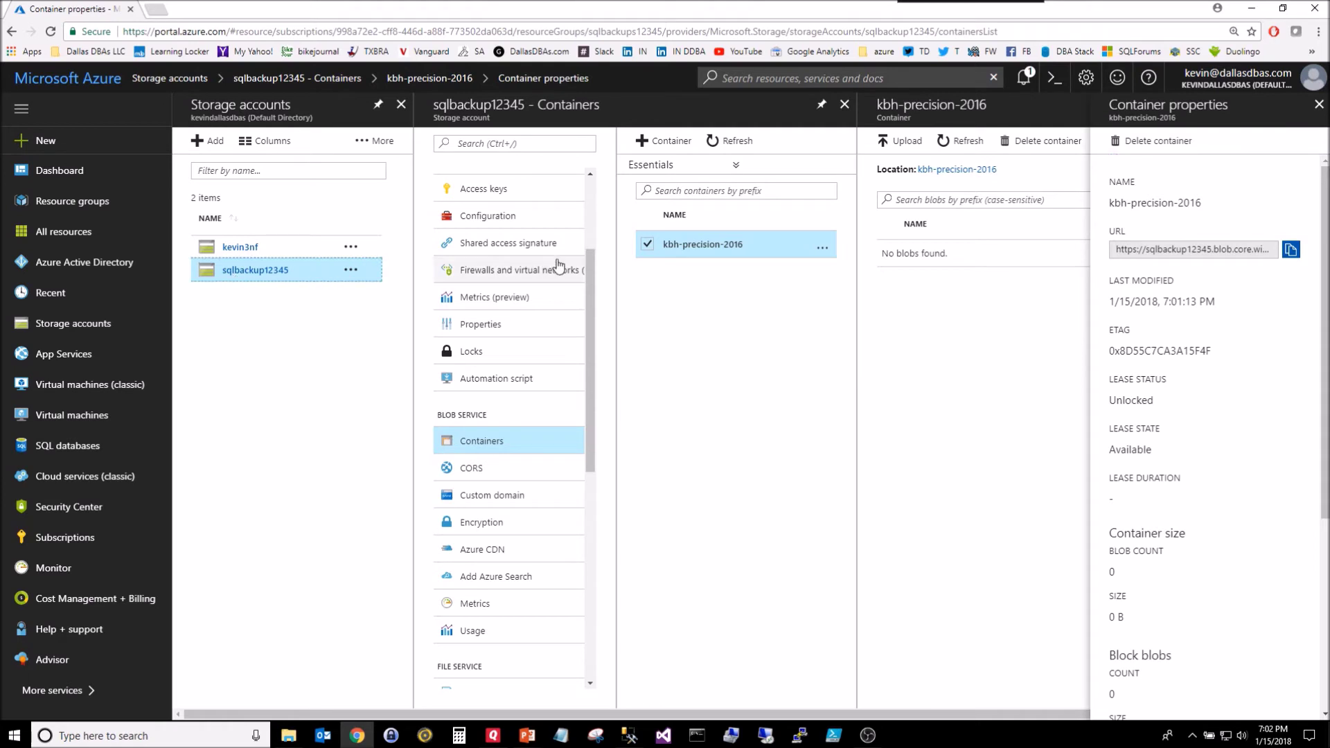
click(843, 104)
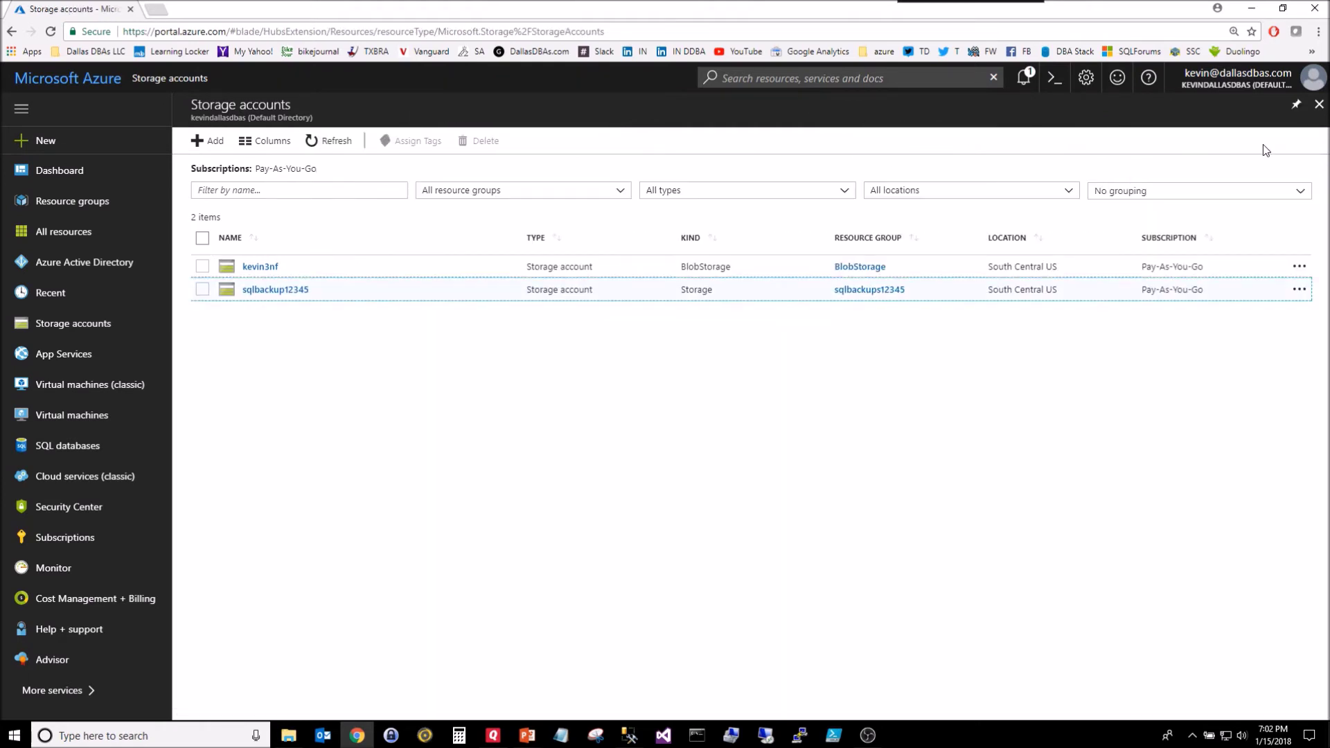
click(277, 290)
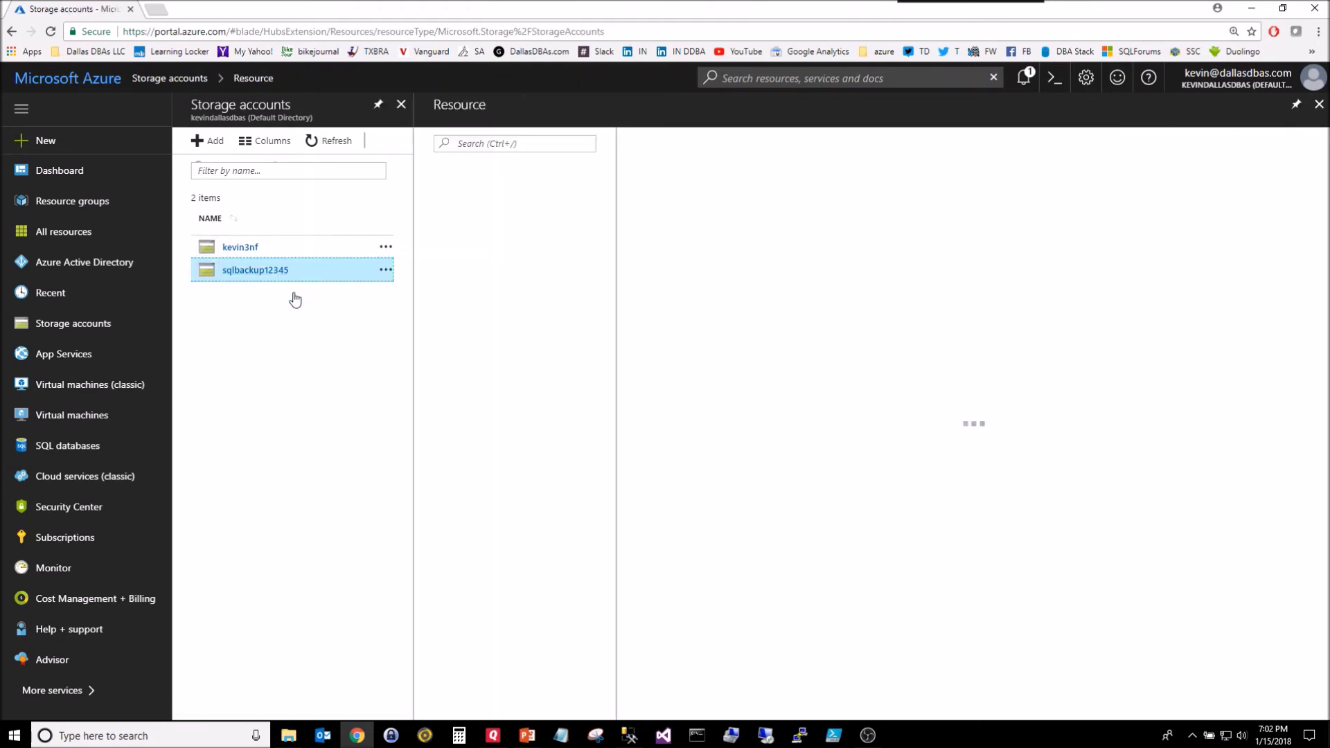
click(473, 358)
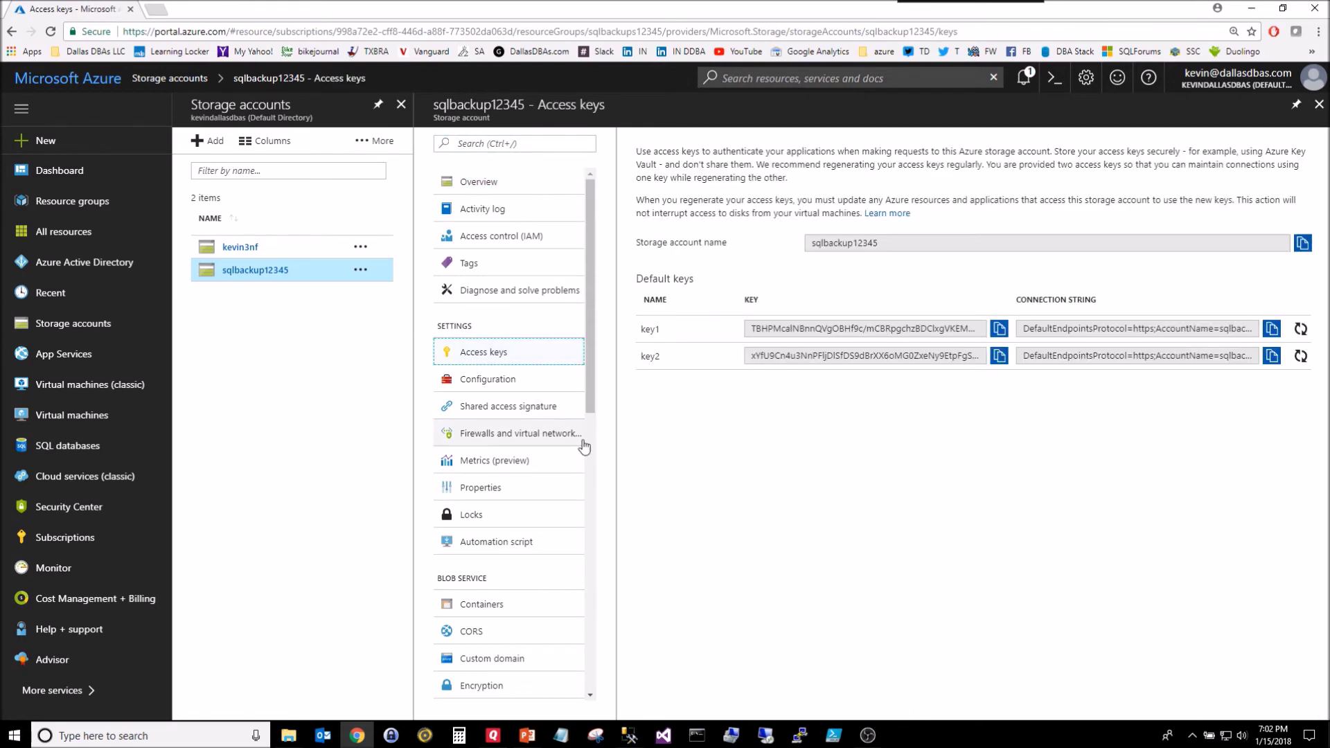
click(998, 357)
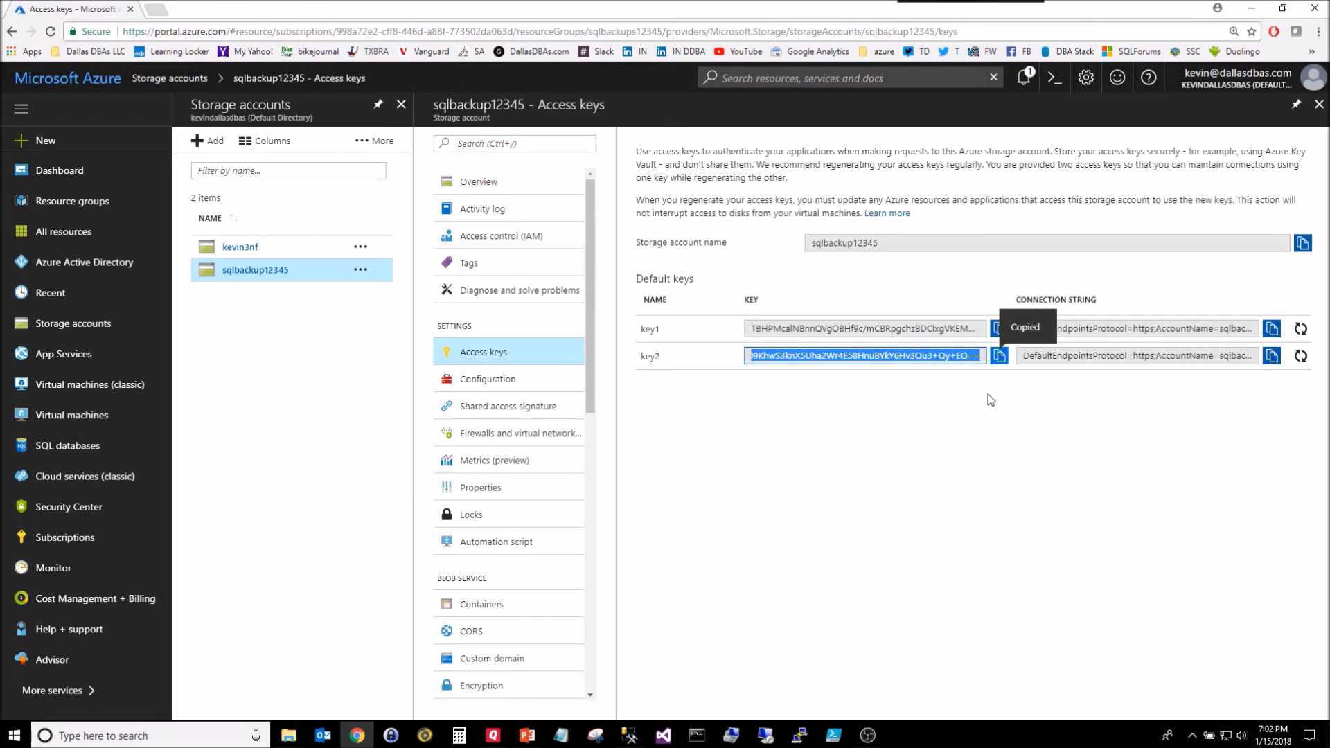
click(629, 735)
Step: Paste the storage key as SECRET and run the CREATE CREDENTIAL script
key(ctrl+v)
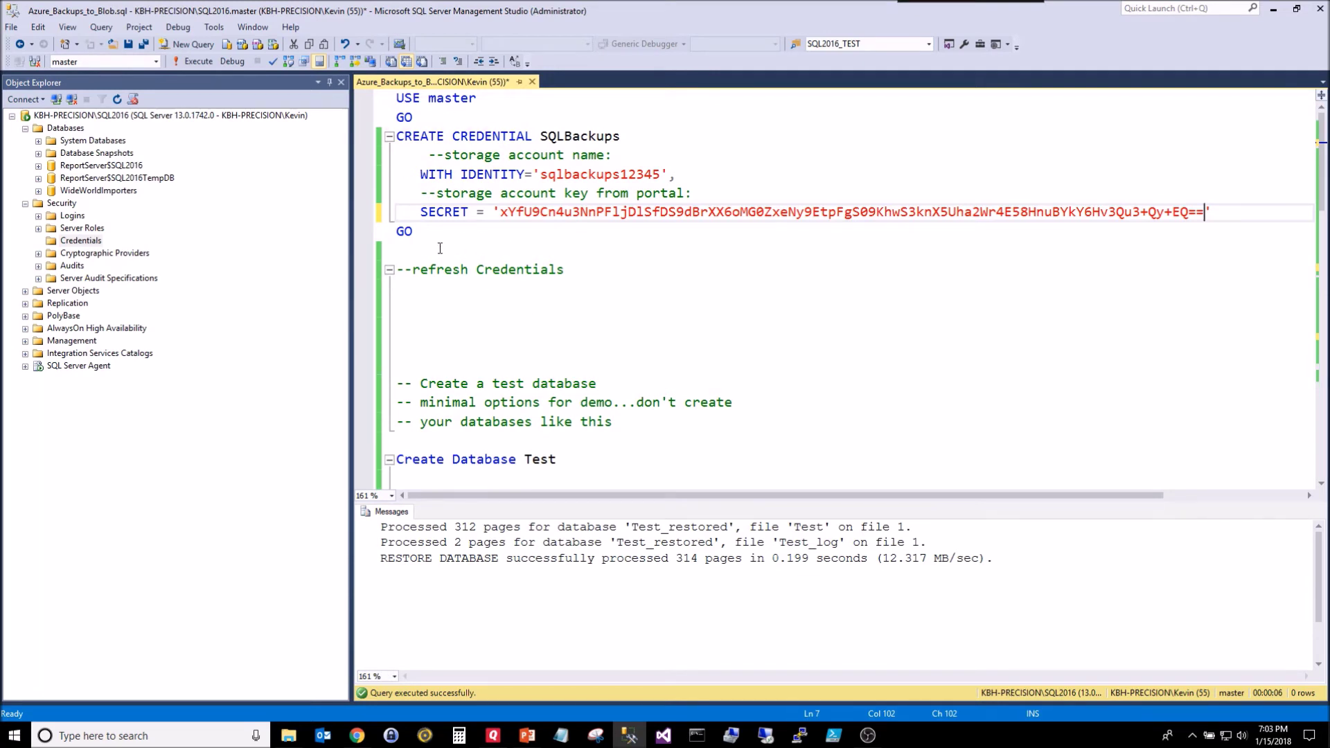
drag(428, 243, 396, 97)
key(F5)
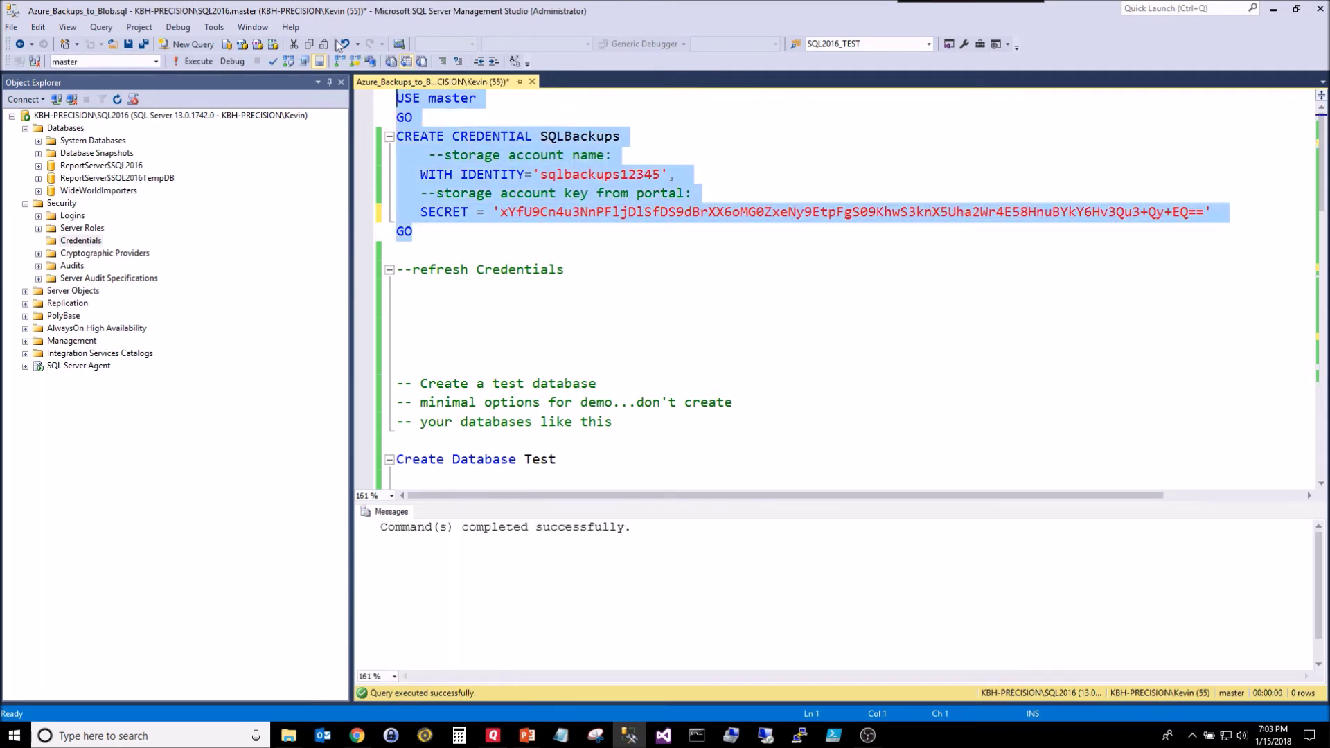
Step: Refresh the Credentials folder so SQLBackups appears in Object Explorer
right_click(83, 241)
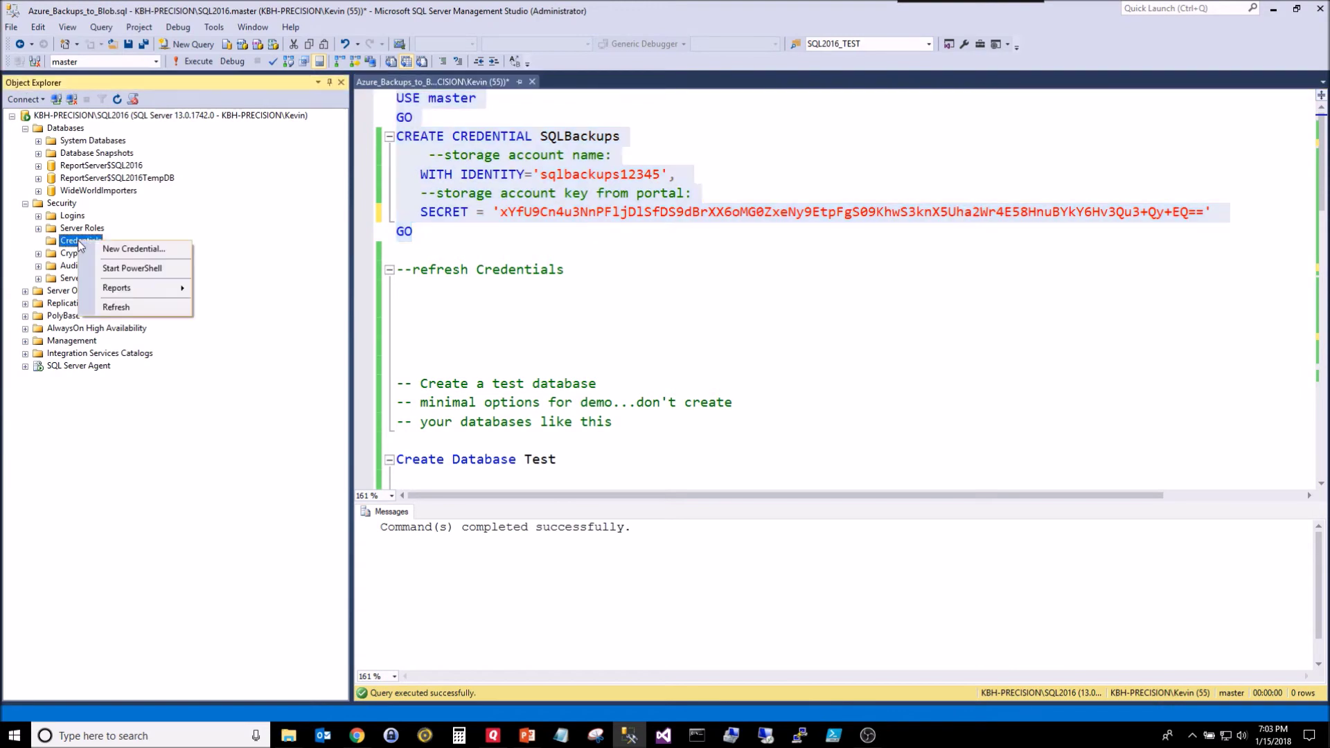
click(115, 308)
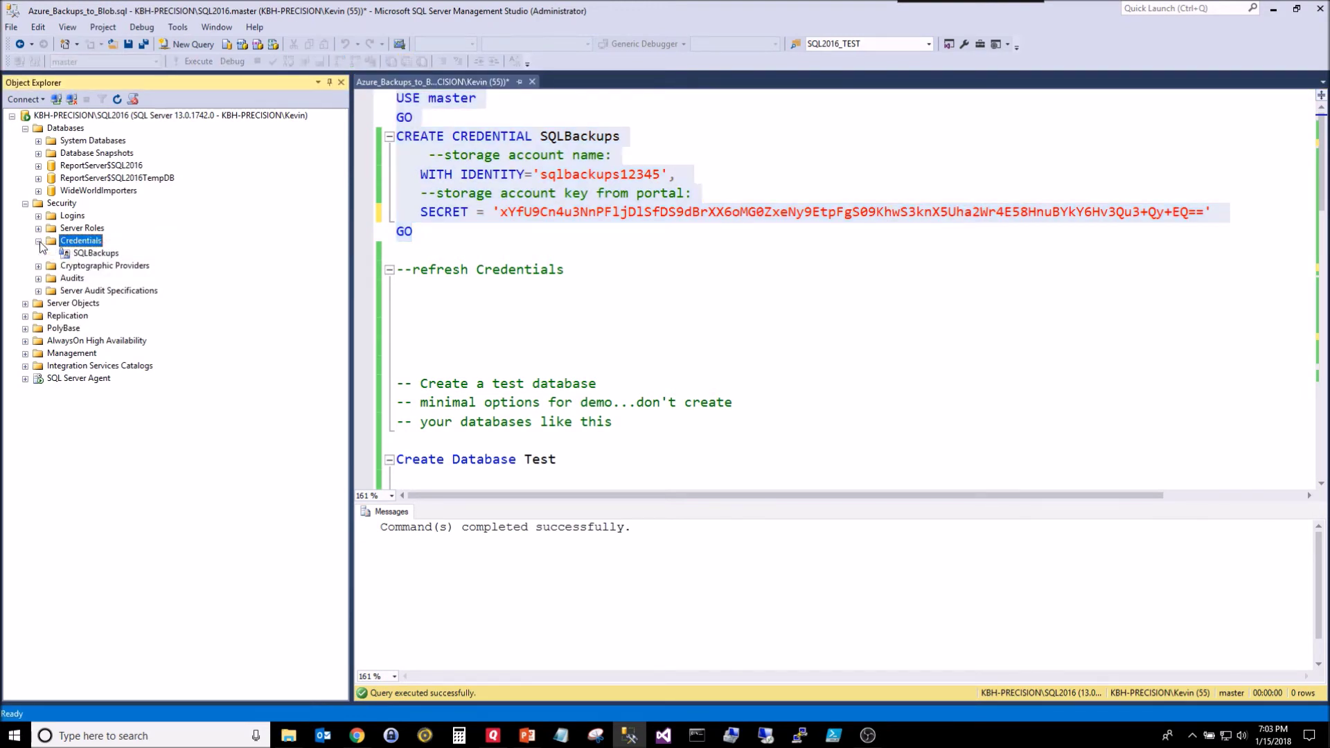
right_click(92, 257)
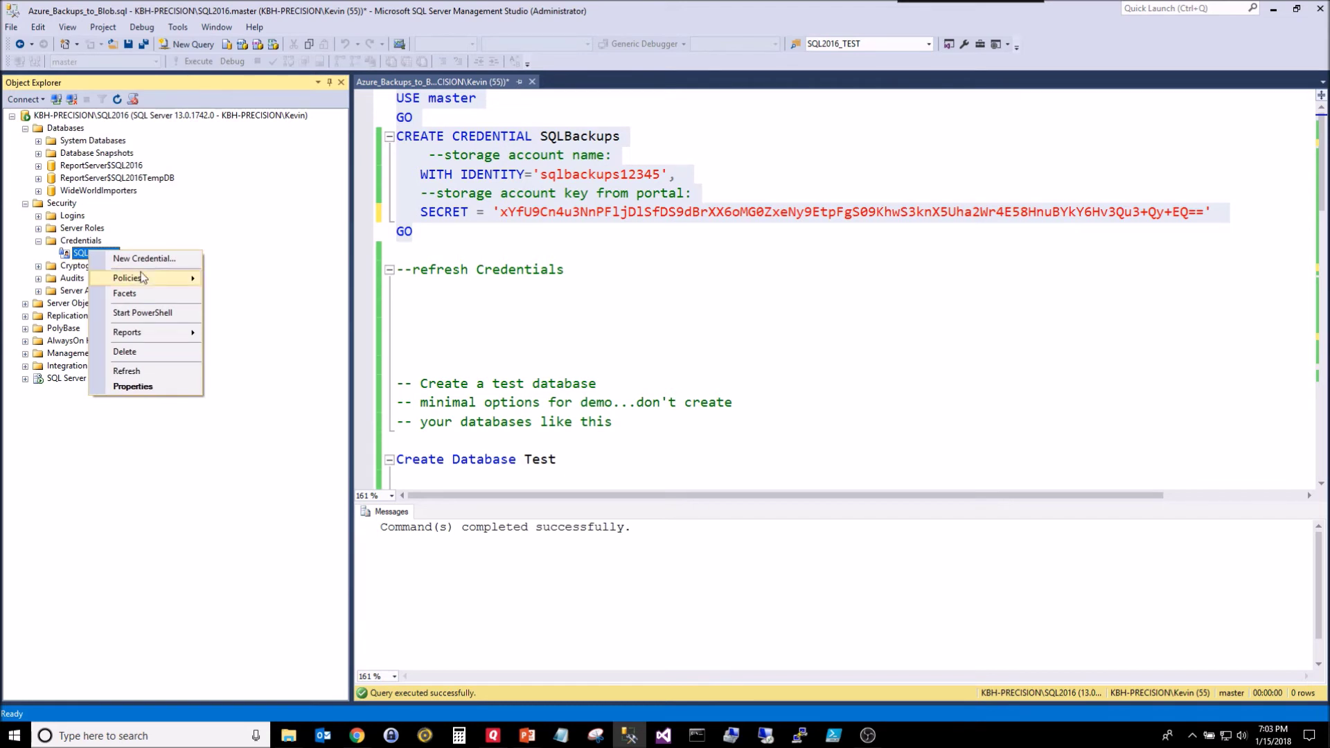
click(159, 453)
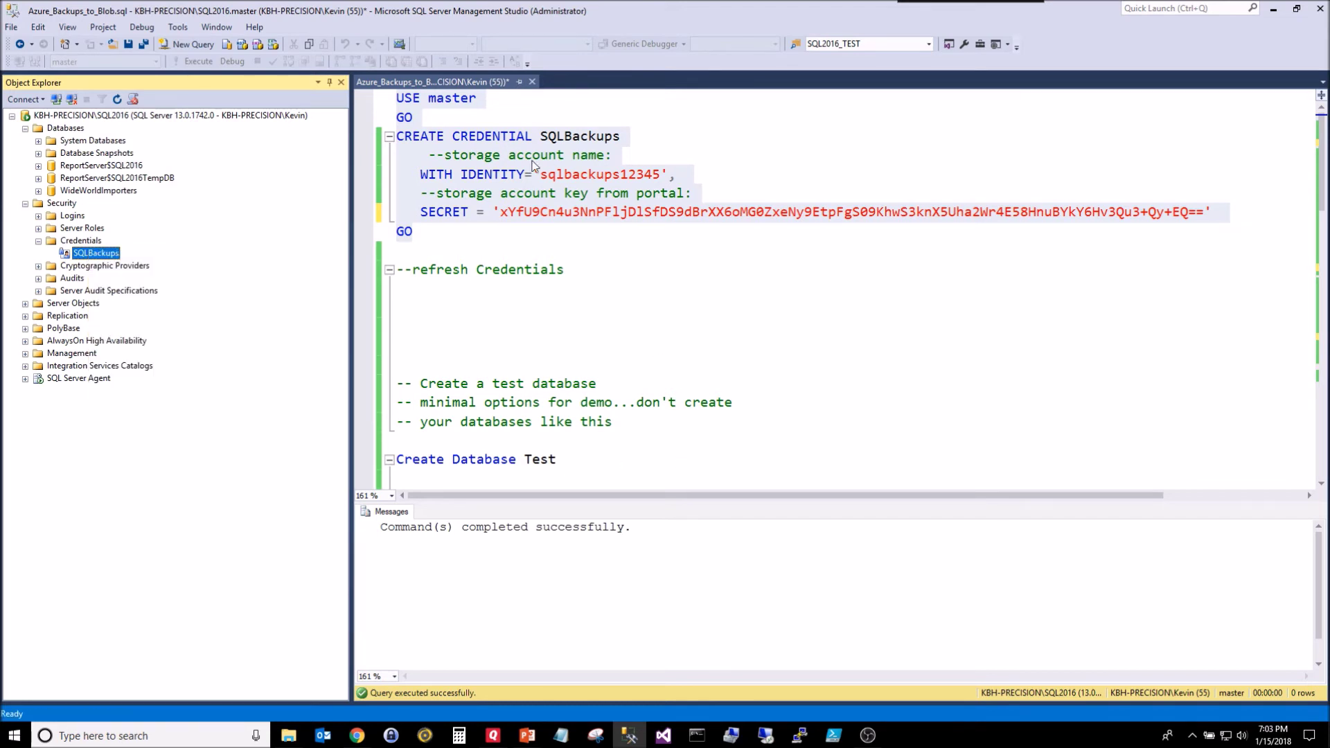
click(608, 342)
scroll(639, 272, down, 2)
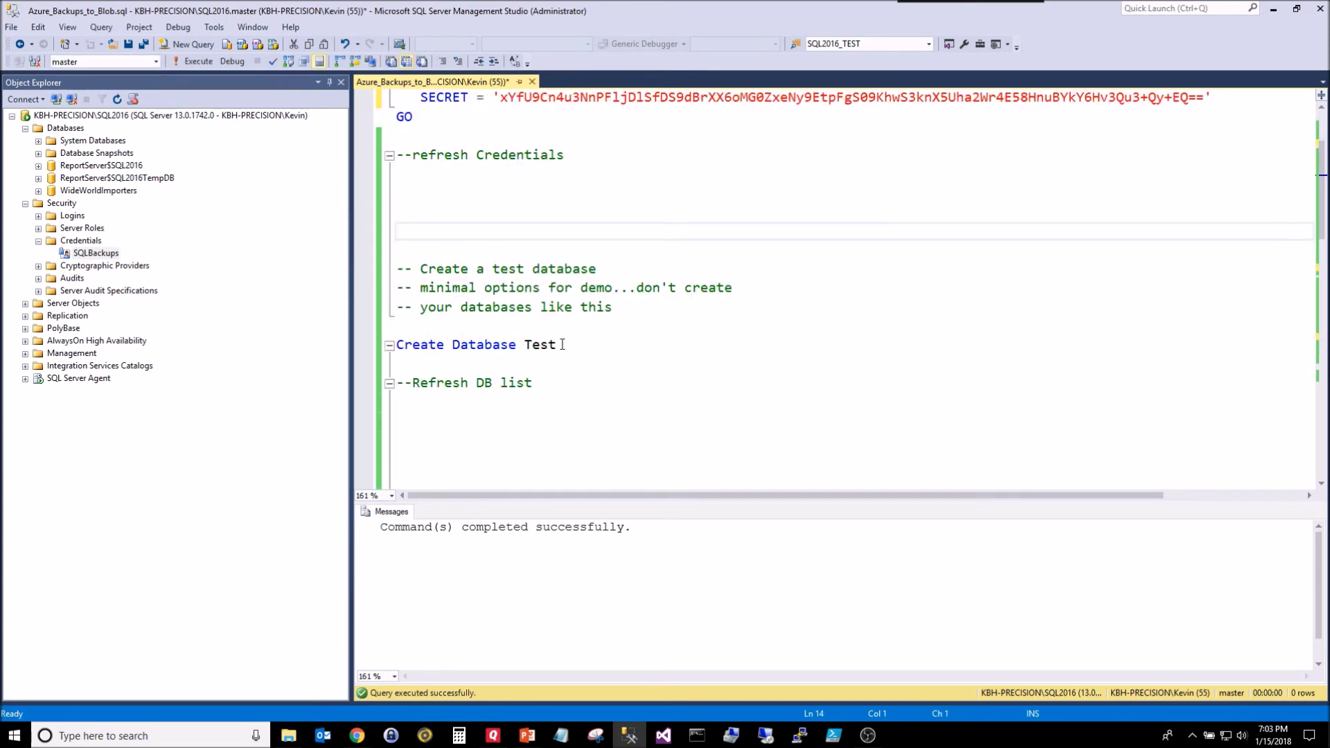
Step: Run CREATE DATABASE Test and refresh Databases to show the new Test database
drag(562, 345, 315, 360)
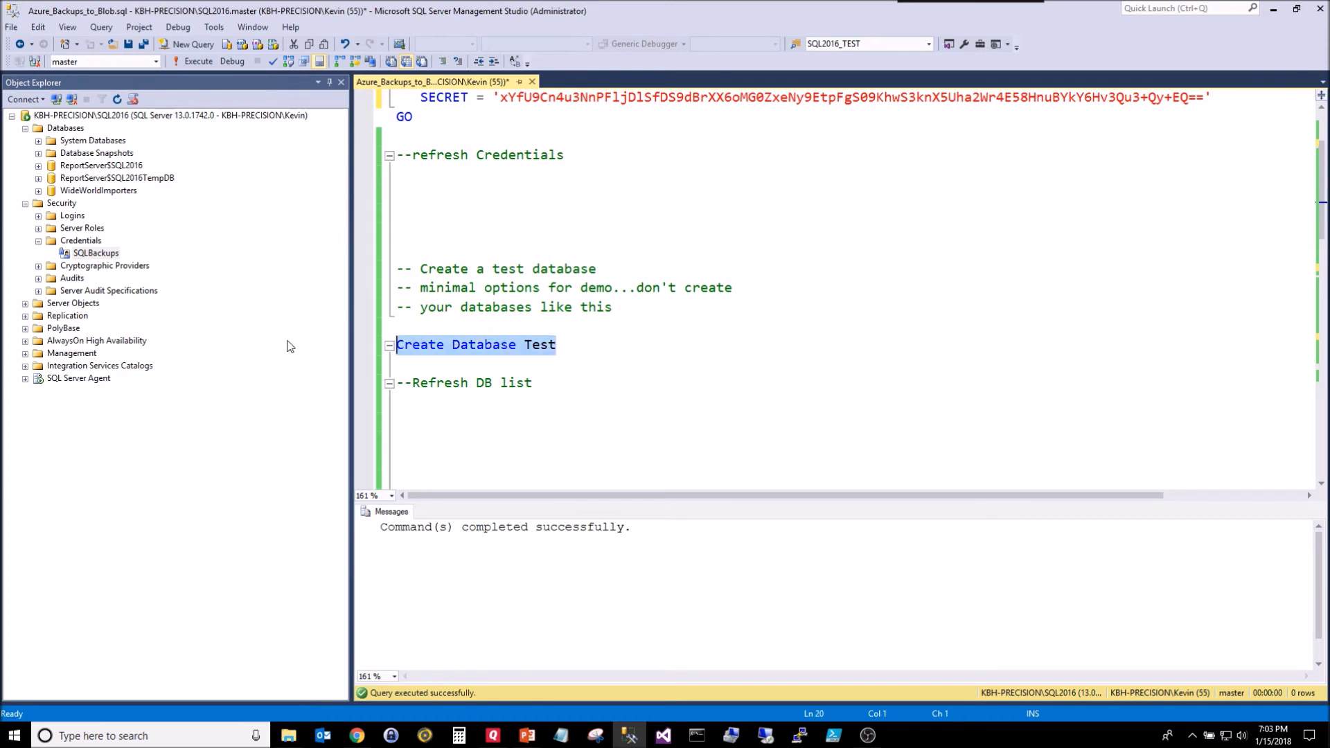
right_click(62, 127)
click(105, 302)
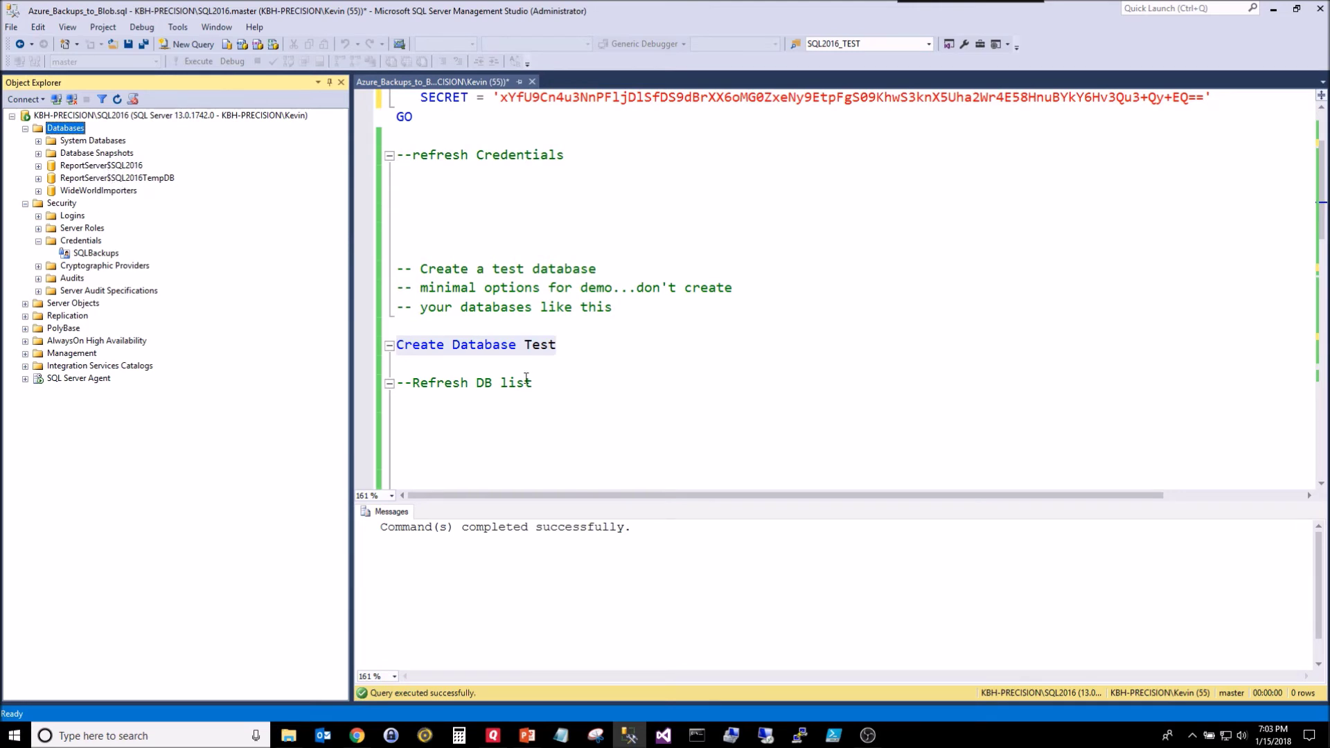
drag(577, 345, 365, 342)
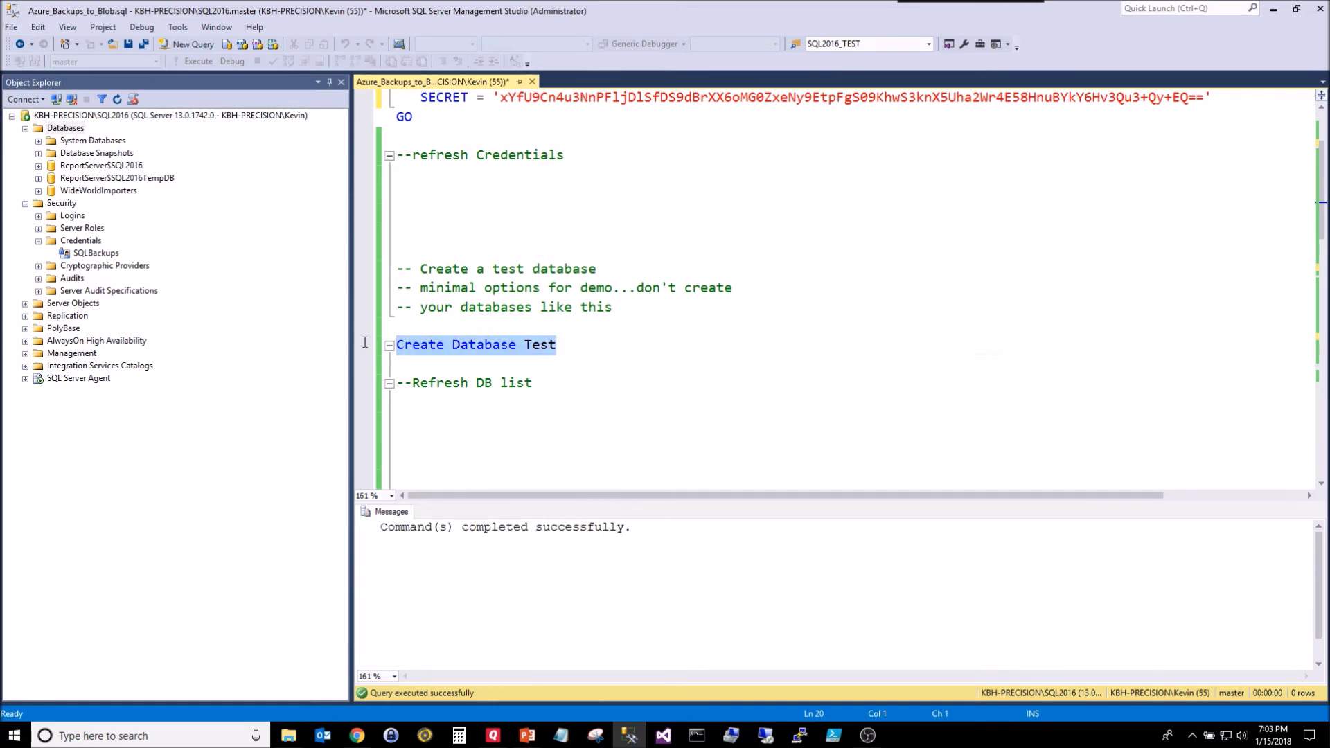
key(F5)
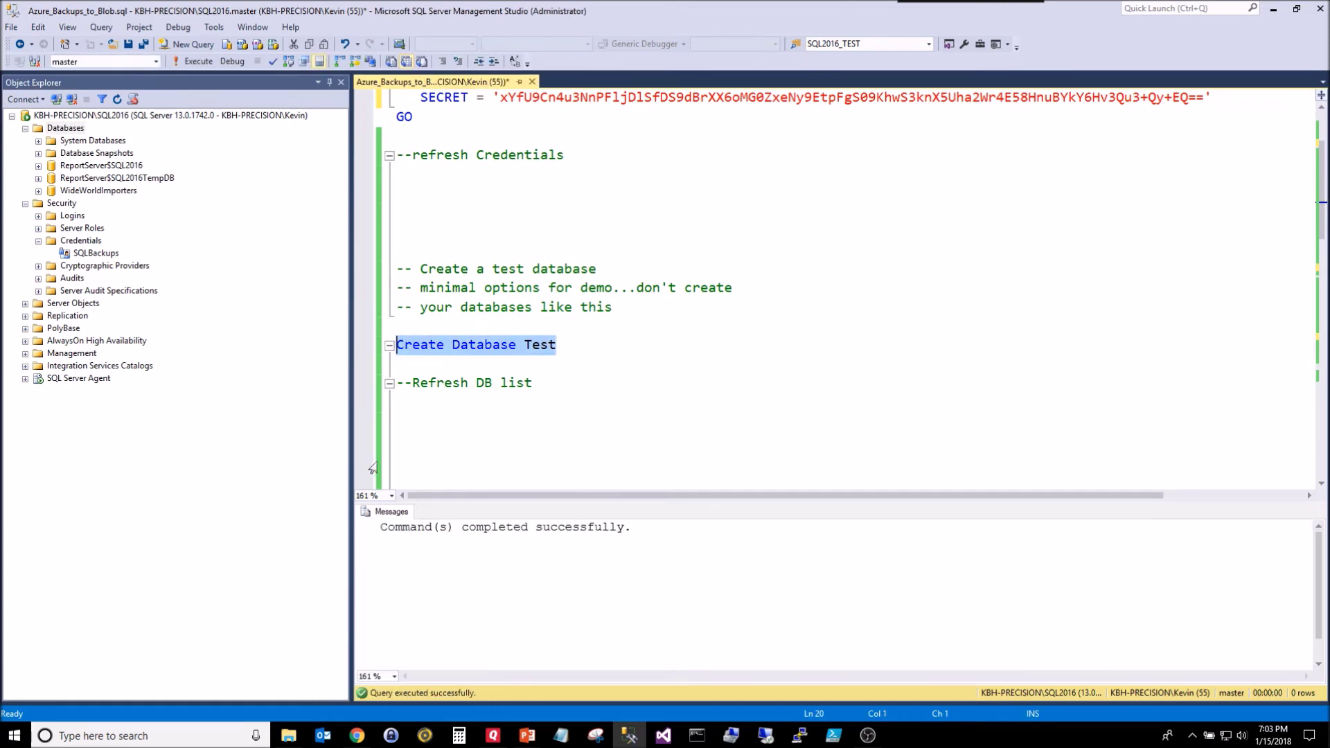
right_click(66, 129)
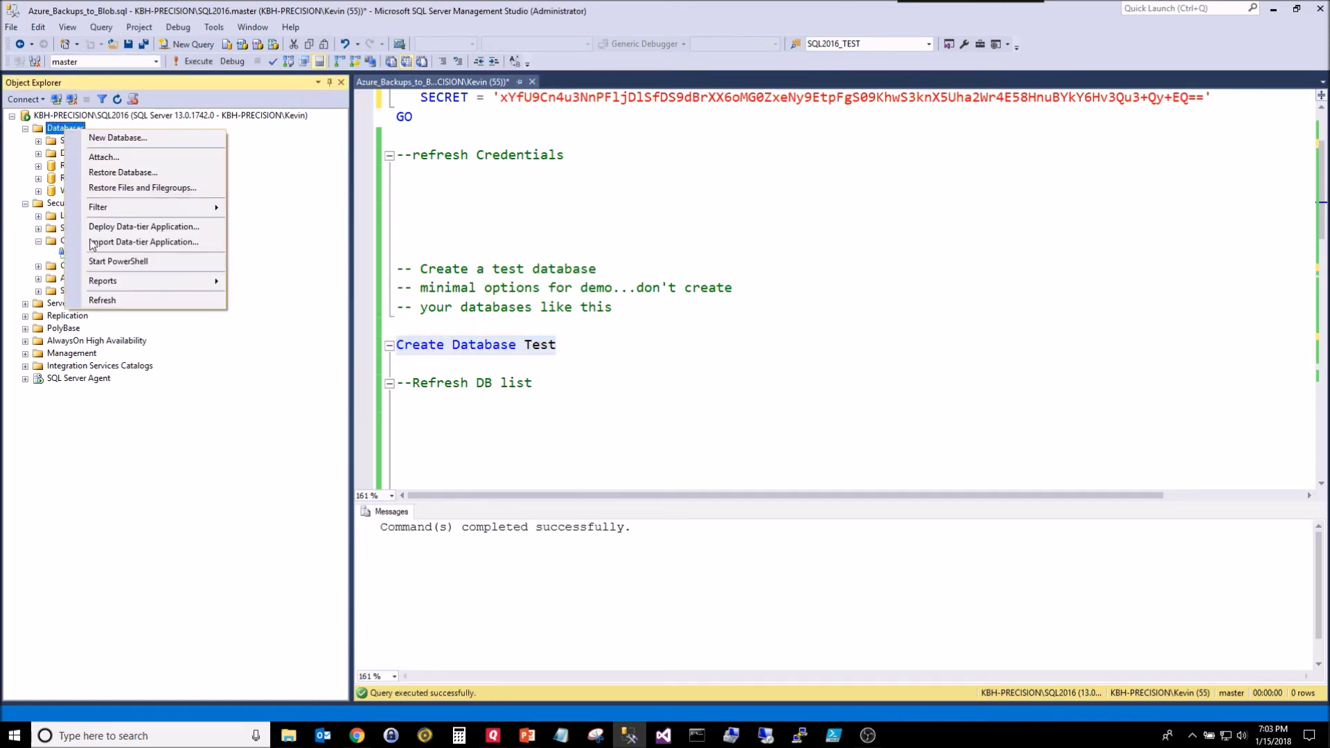
click(103, 301)
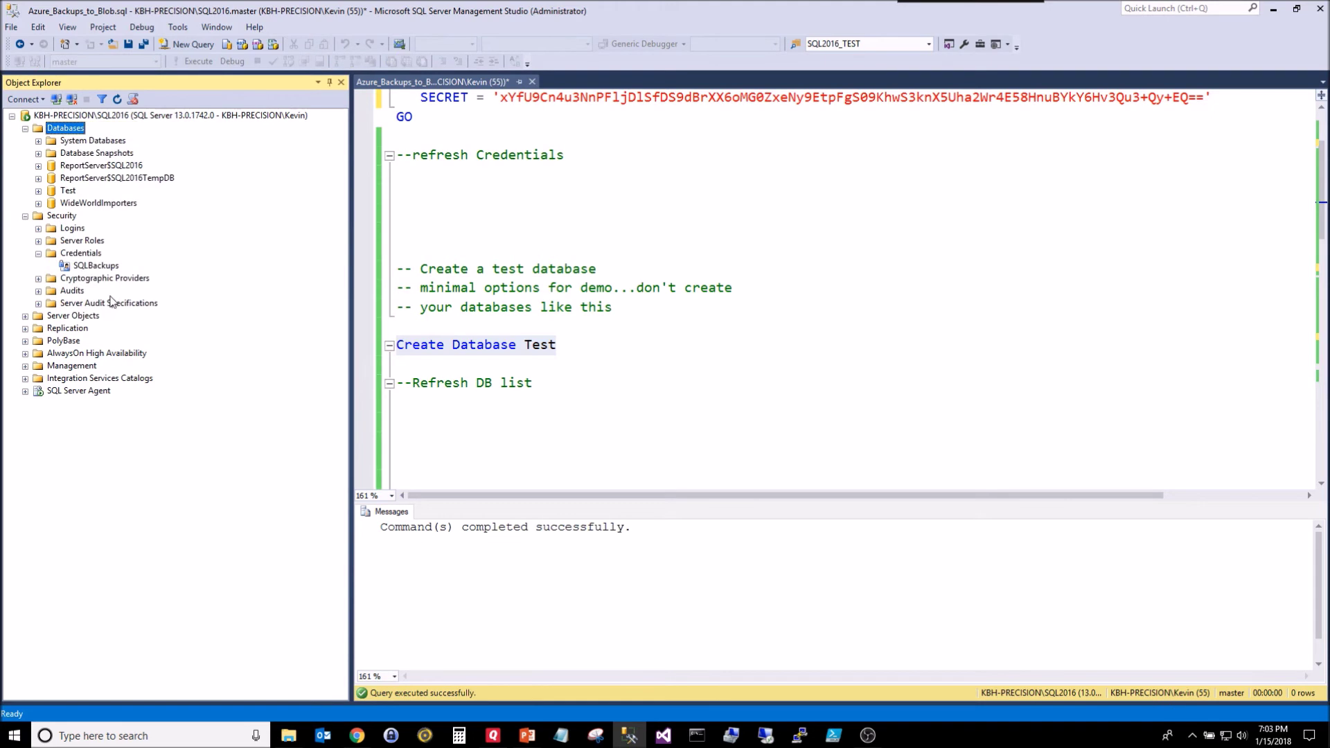
Step: Select the Test database and put the caret at the end of the backup's TO URL line
click(68, 193)
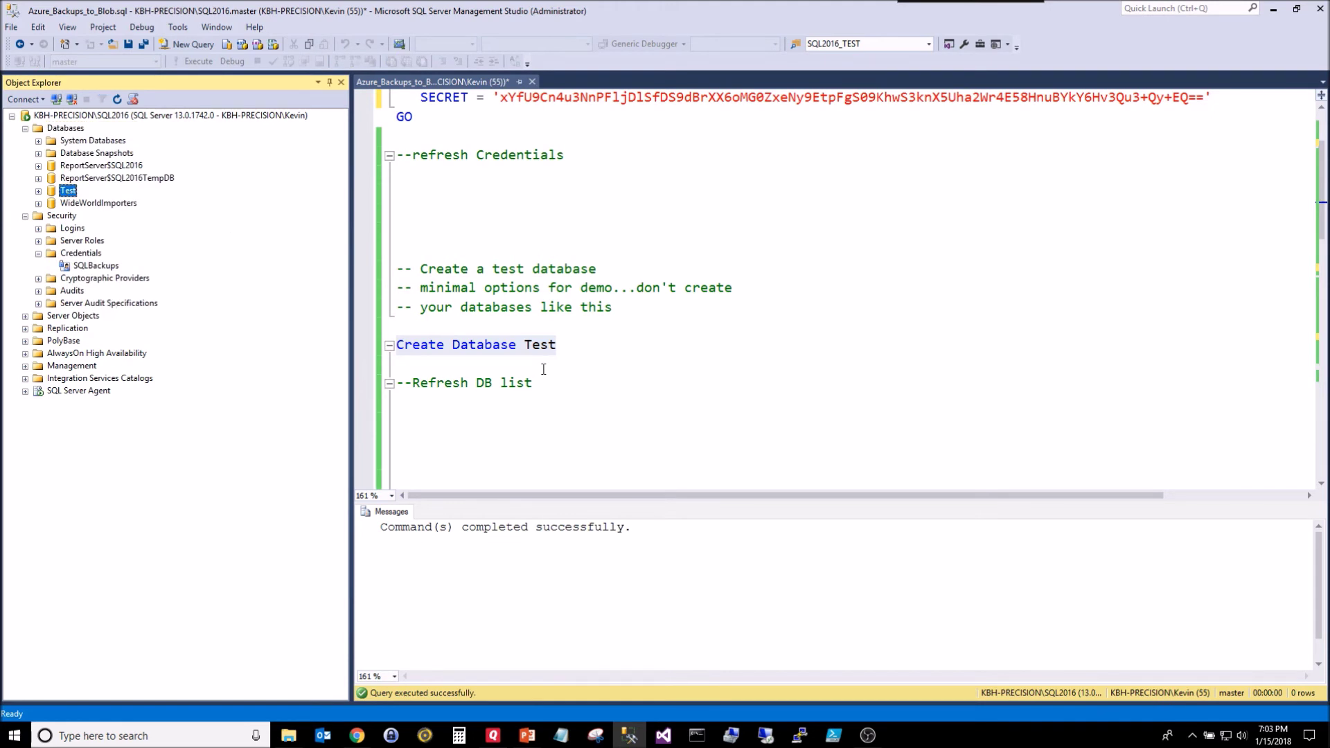
scroll(578, 361, down, 4)
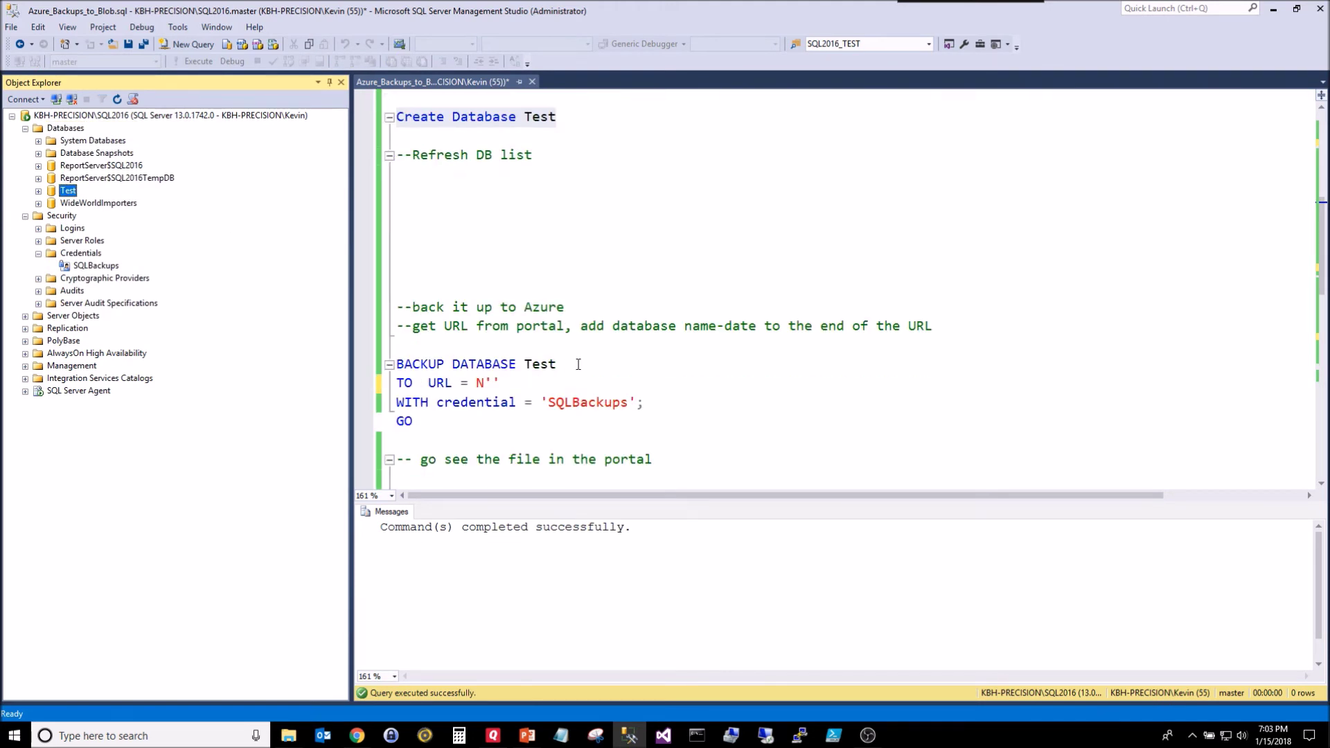
scroll(578, 364, up, 1)
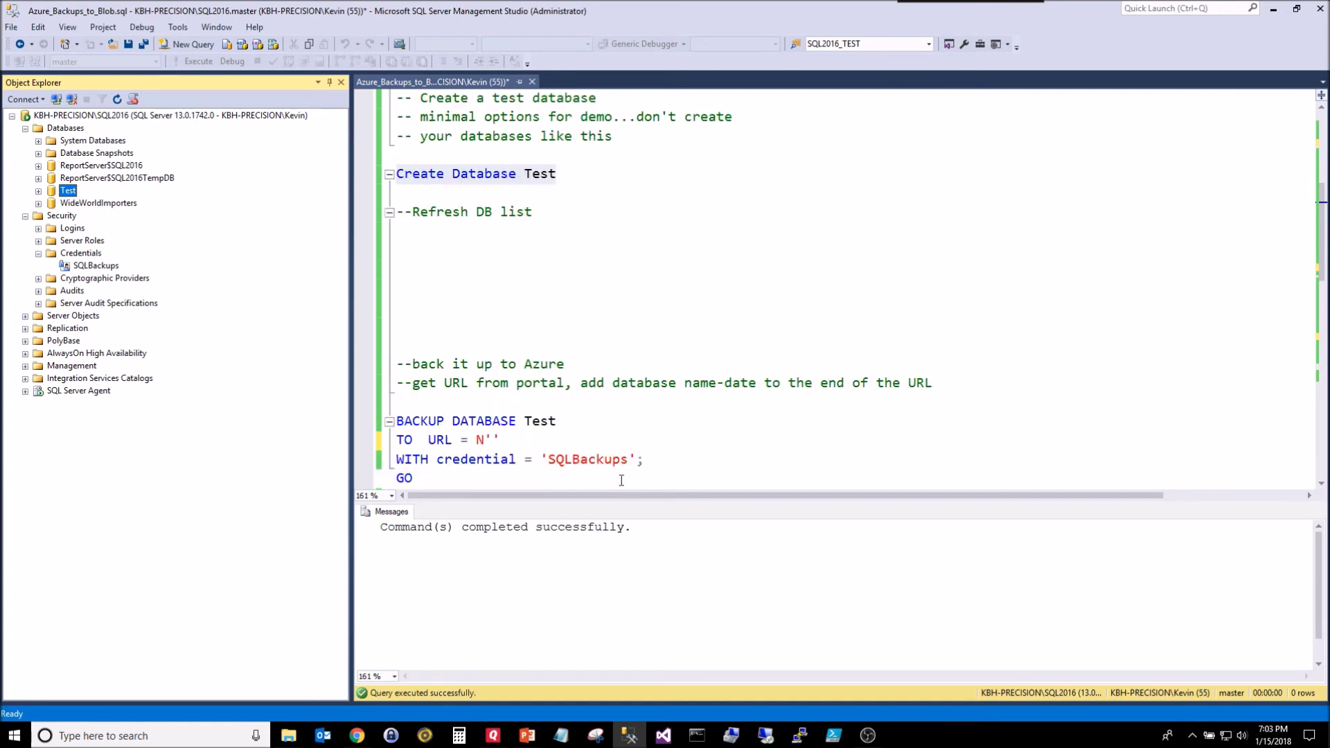
drag(630, 494, 639, 424)
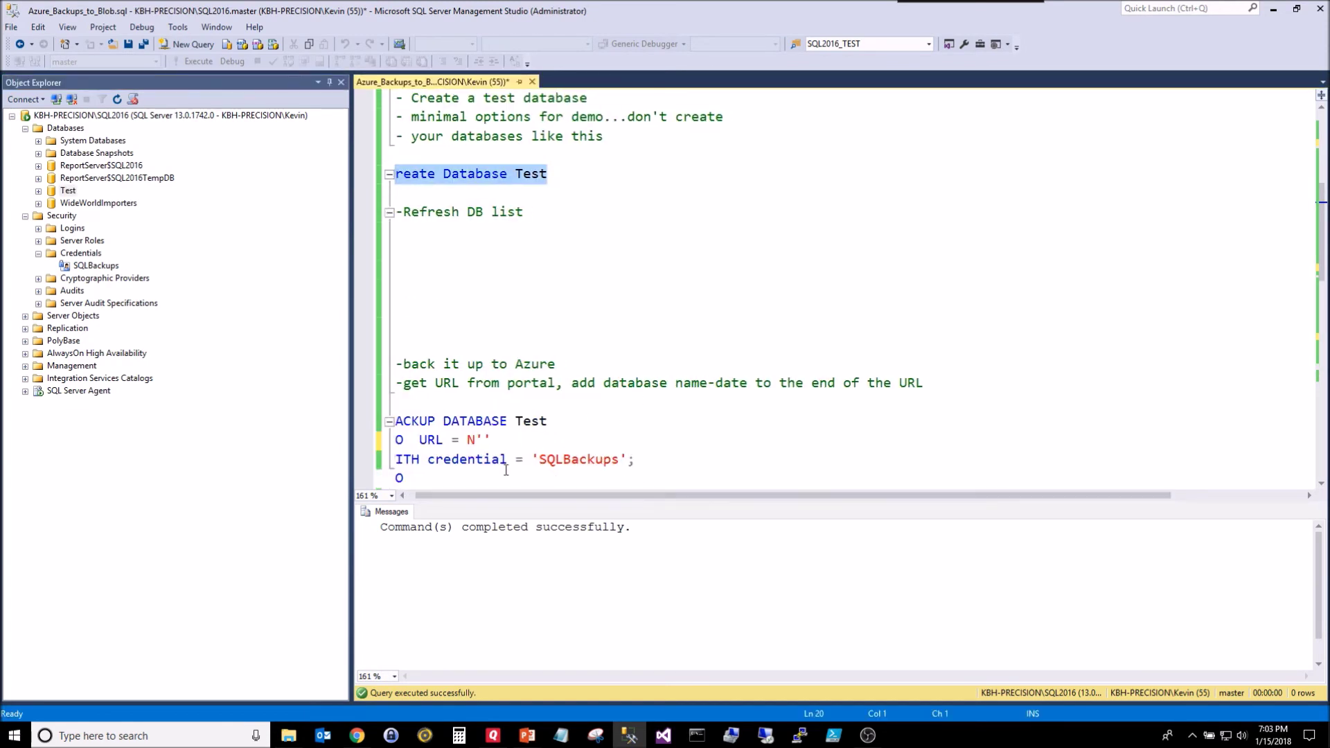
click(409, 494)
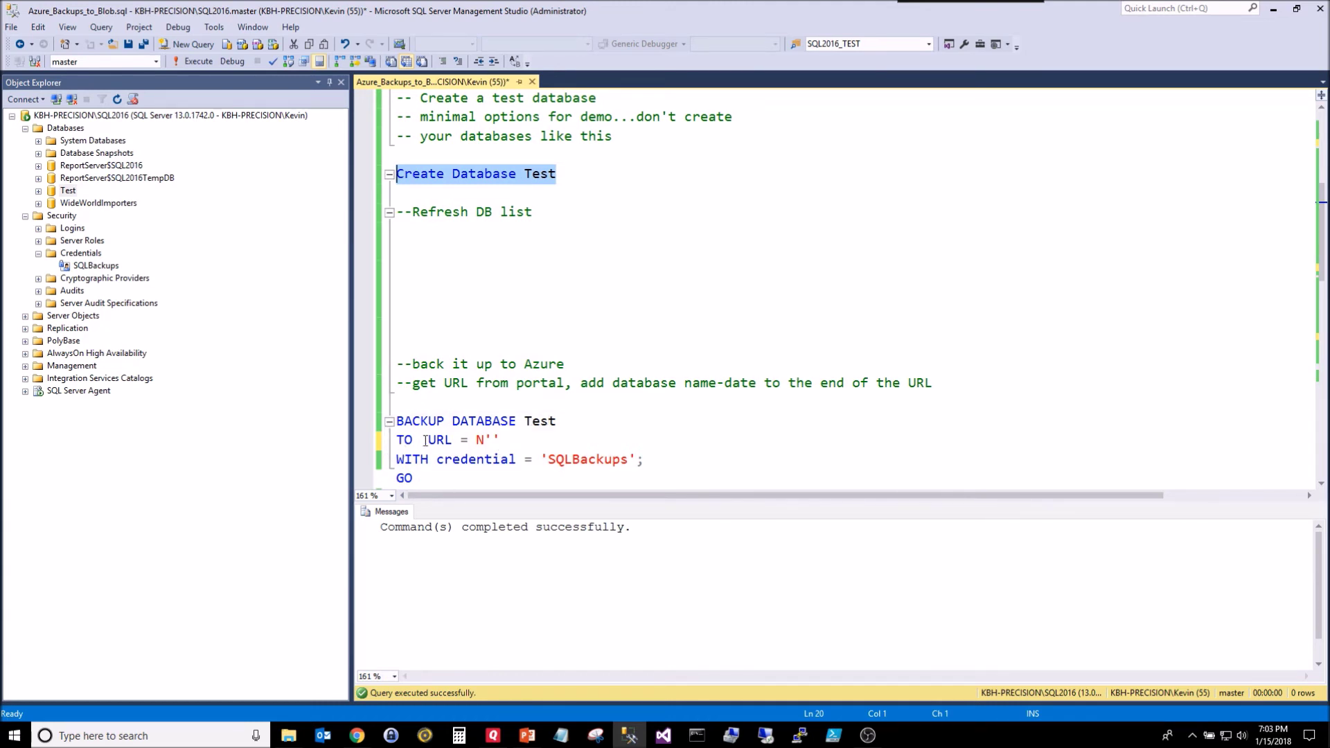
click(438, 440)
double_click(439, 441)
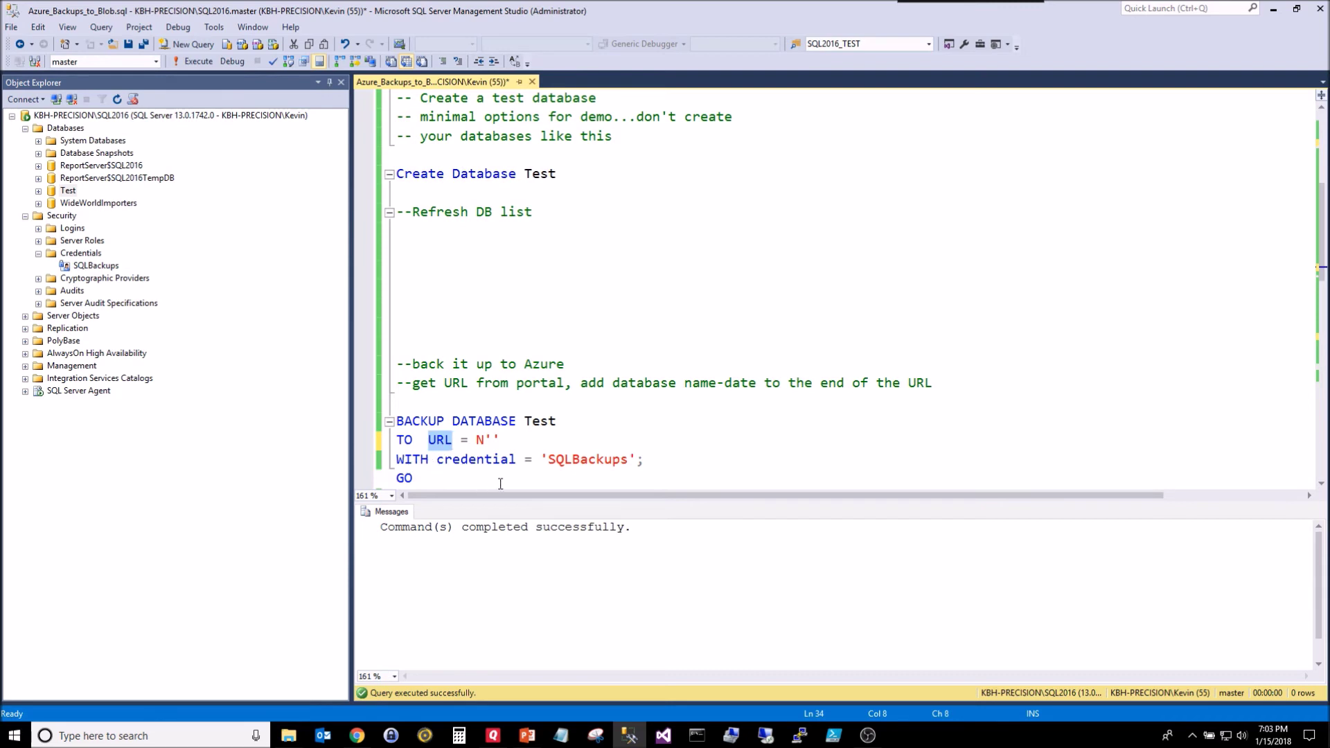
key(End)
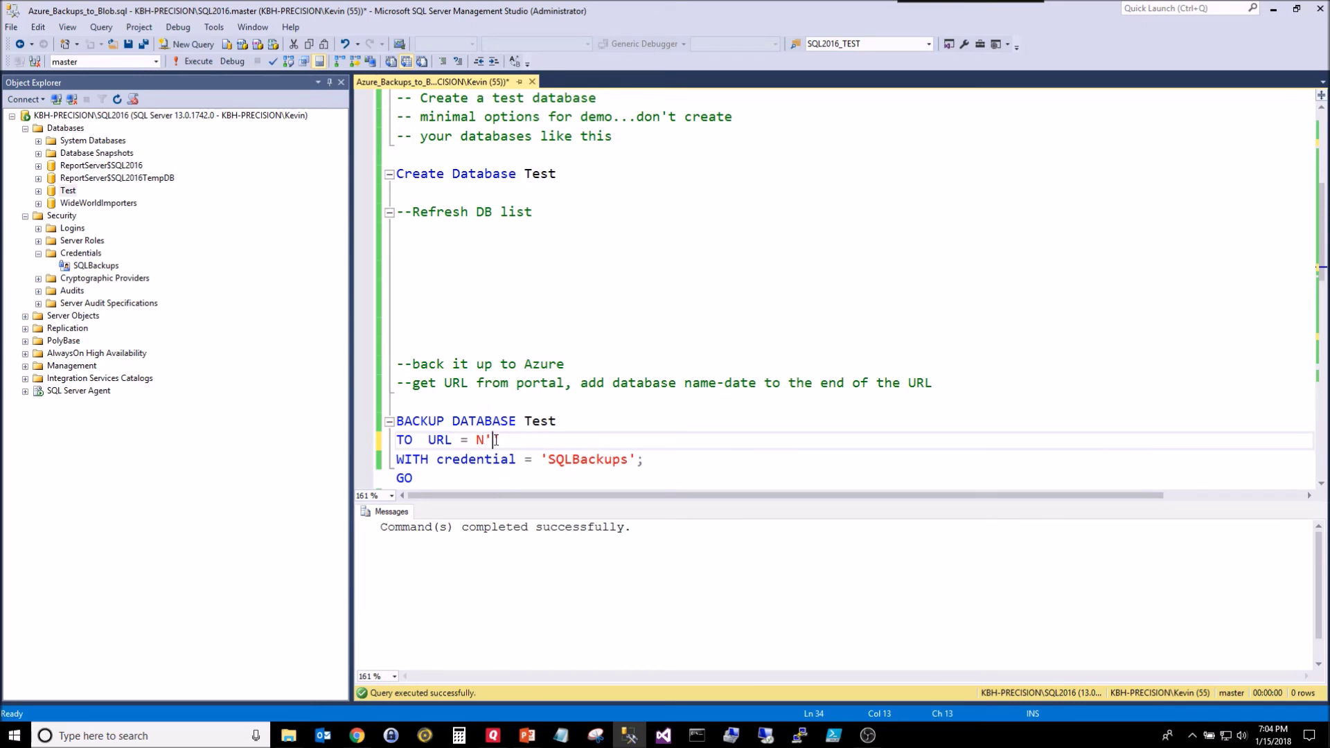
click(356, 735)
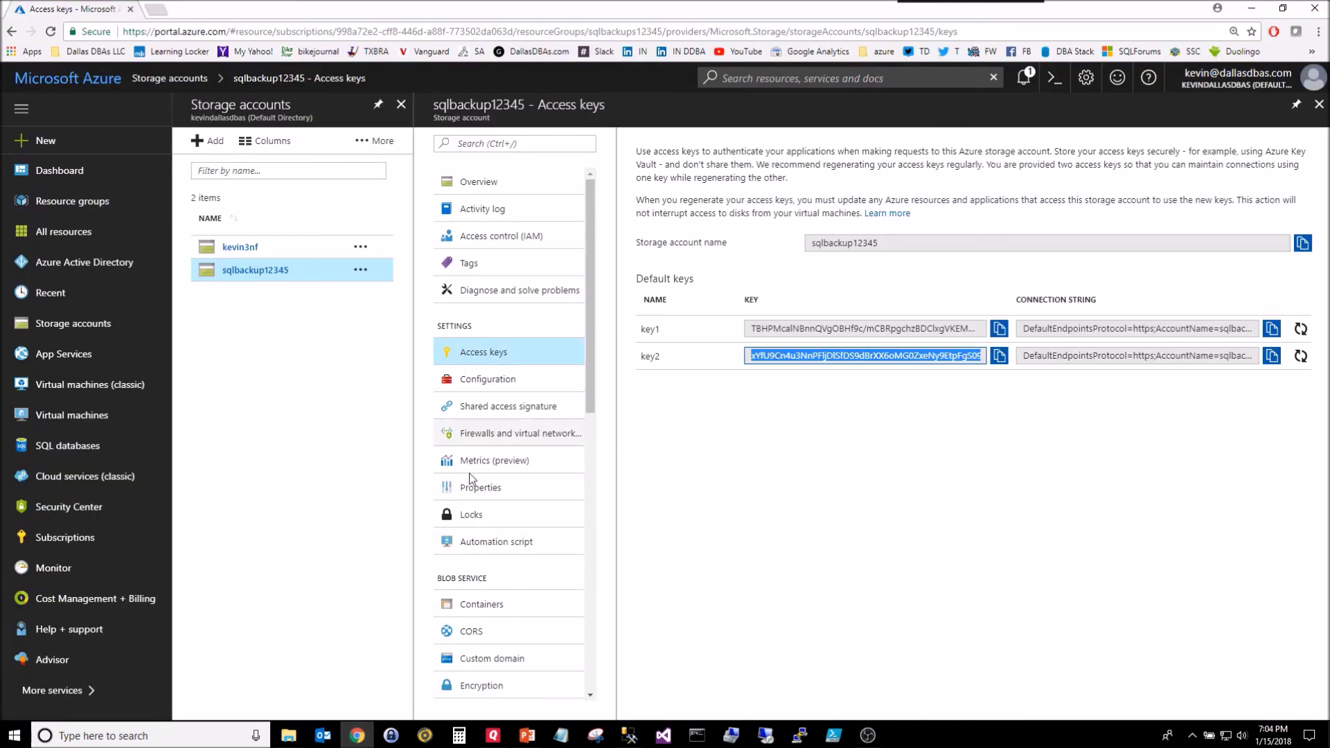
Step: Copy the kbh-precision-2016 container's URL from its properties
click(470, 602)
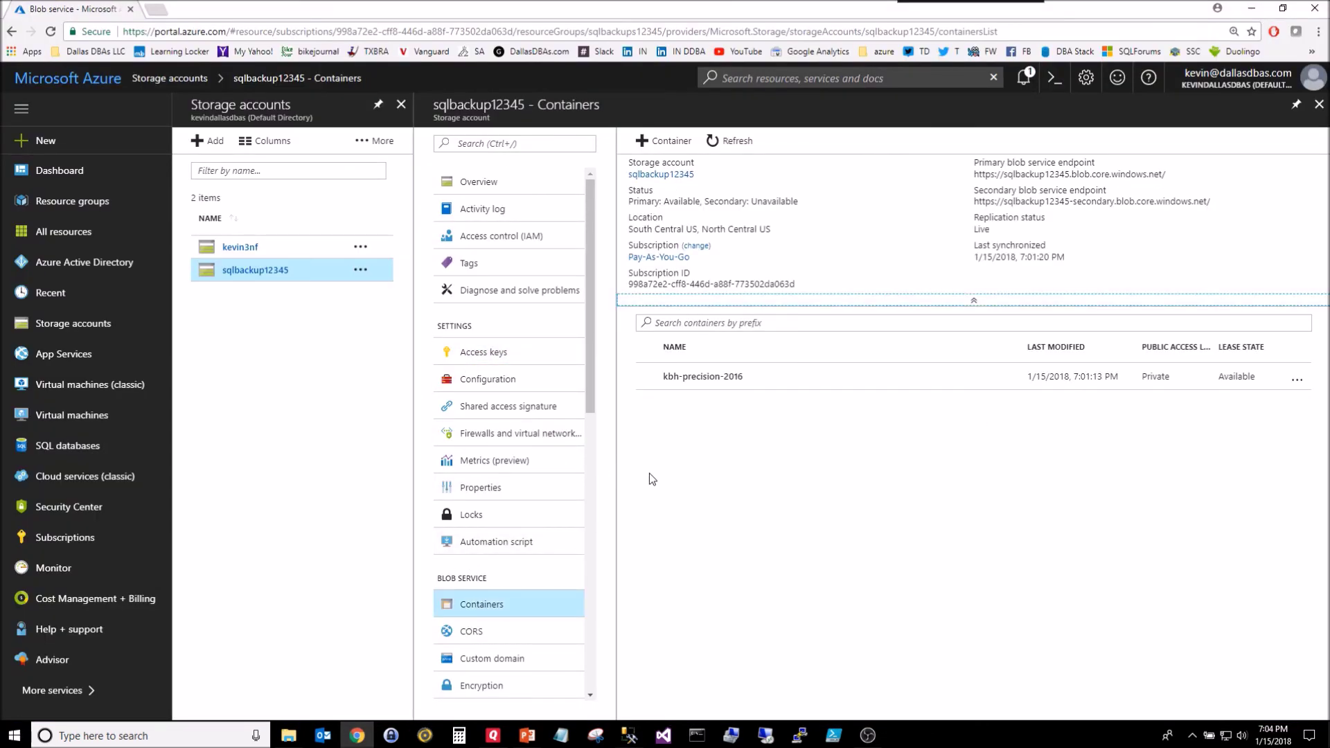
click(703, 380)
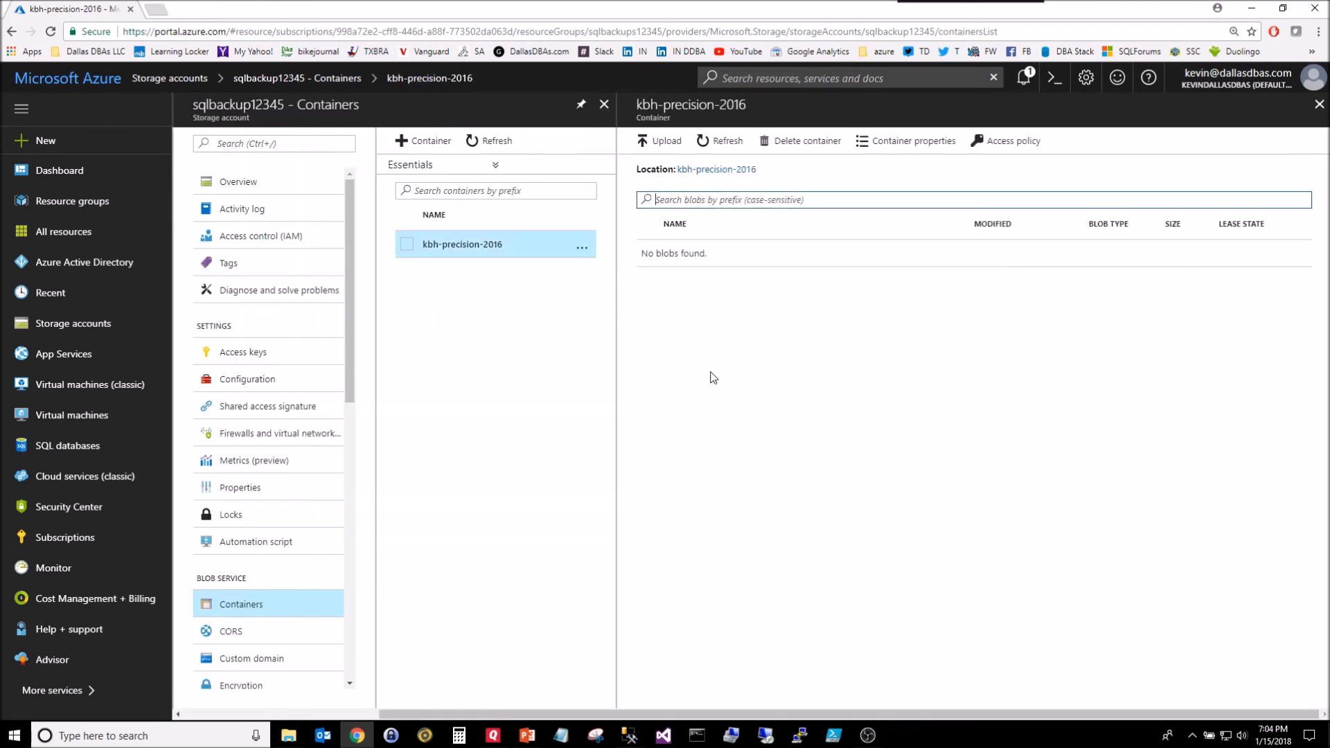
click(907, 141)
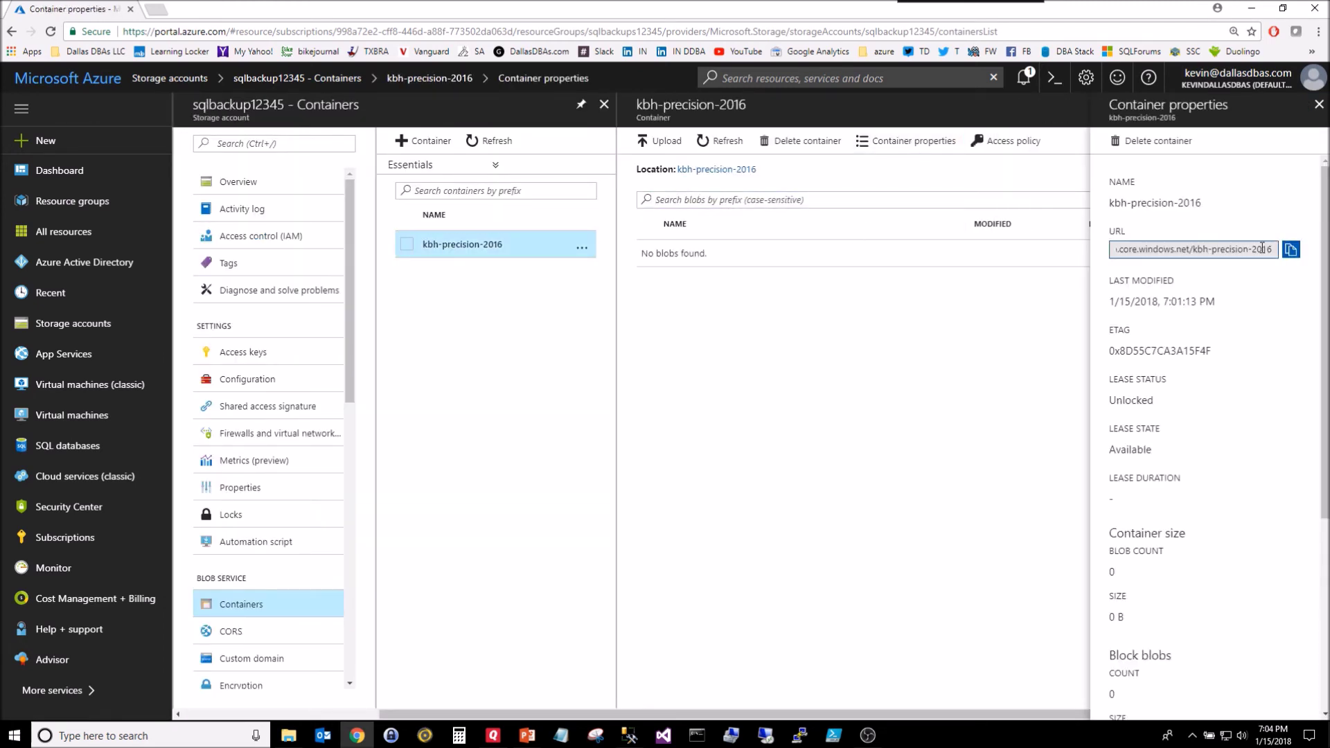
click(1290, 248)
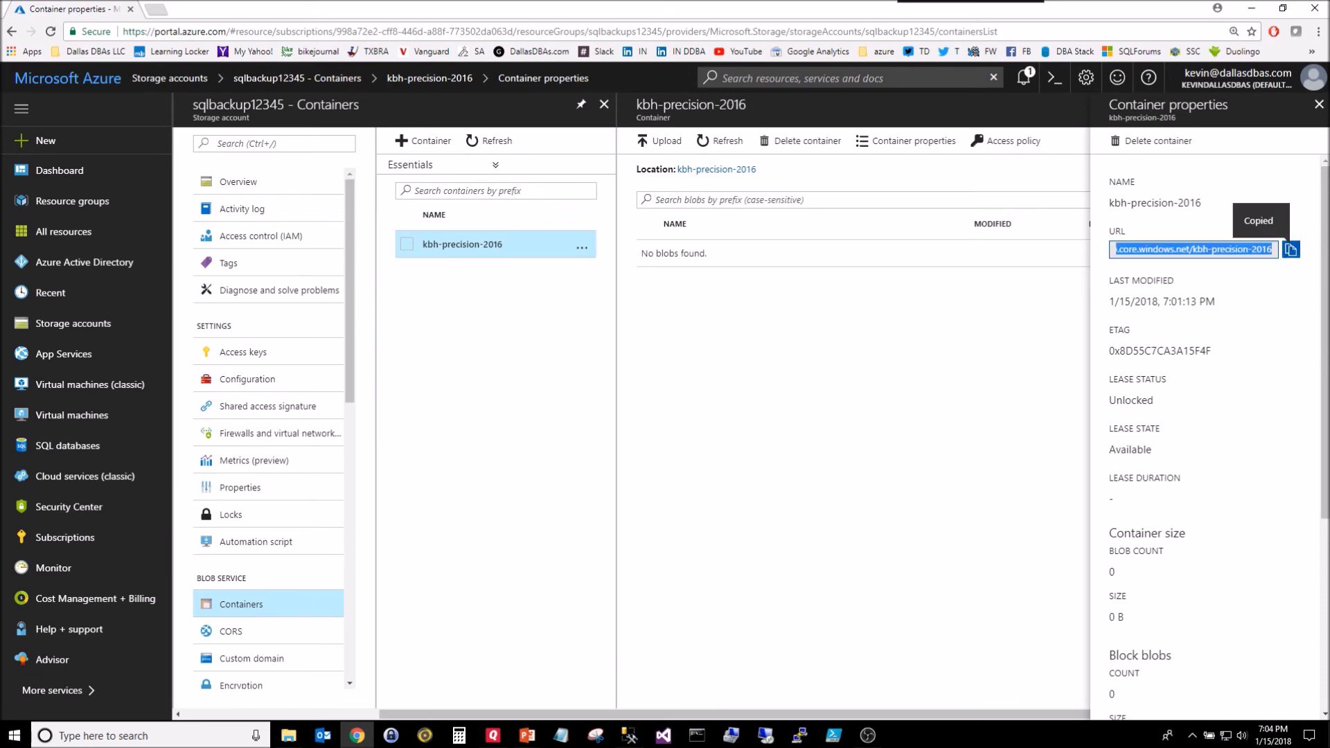
click(631, 738)
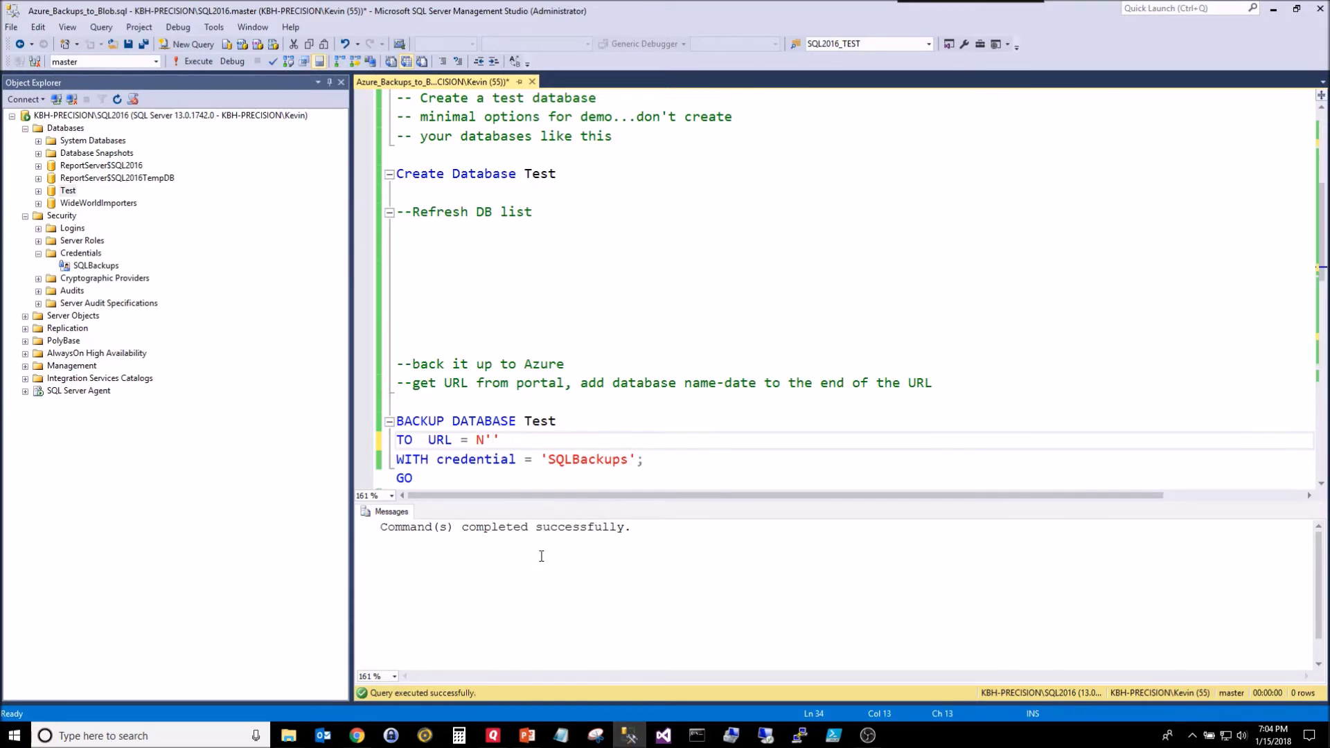
Step: Paste the container URL into TO URL and append /Test_20180115.bak
key(ctrl+v)
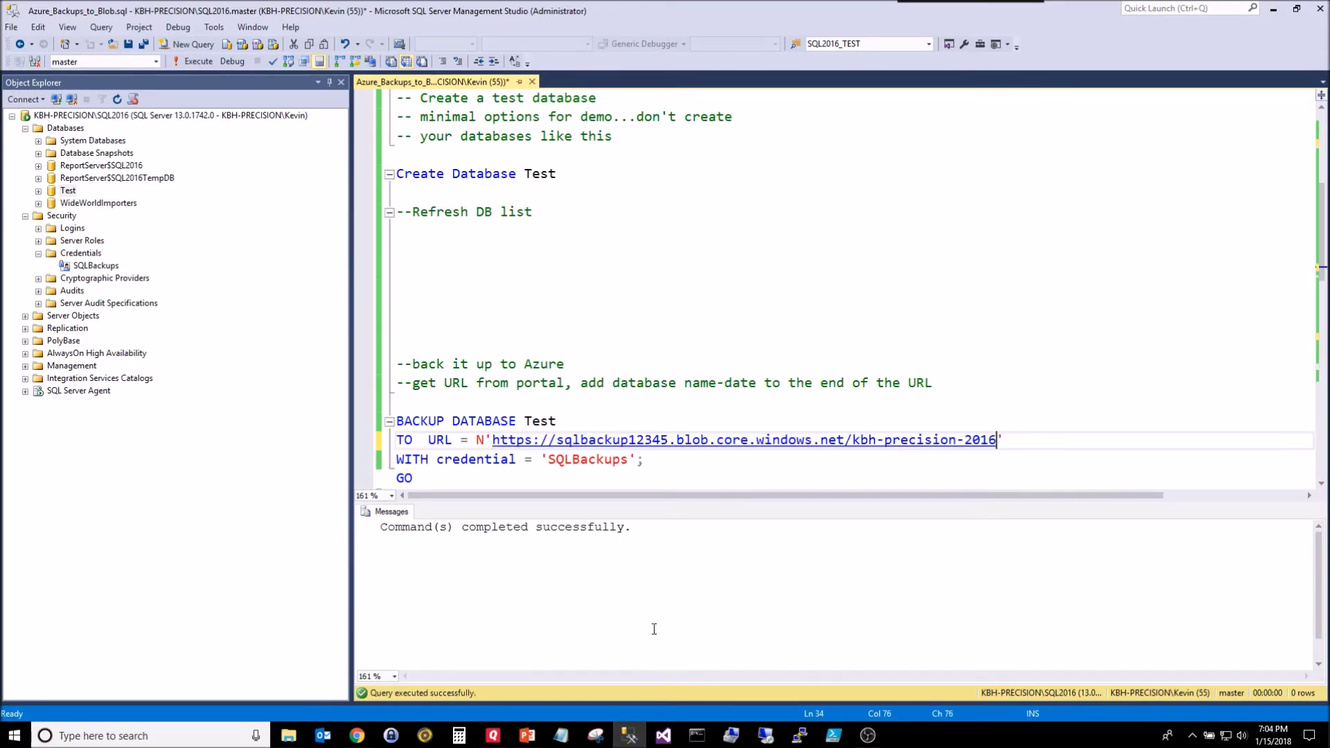
text(/)
text(Test)
text(_20180115)
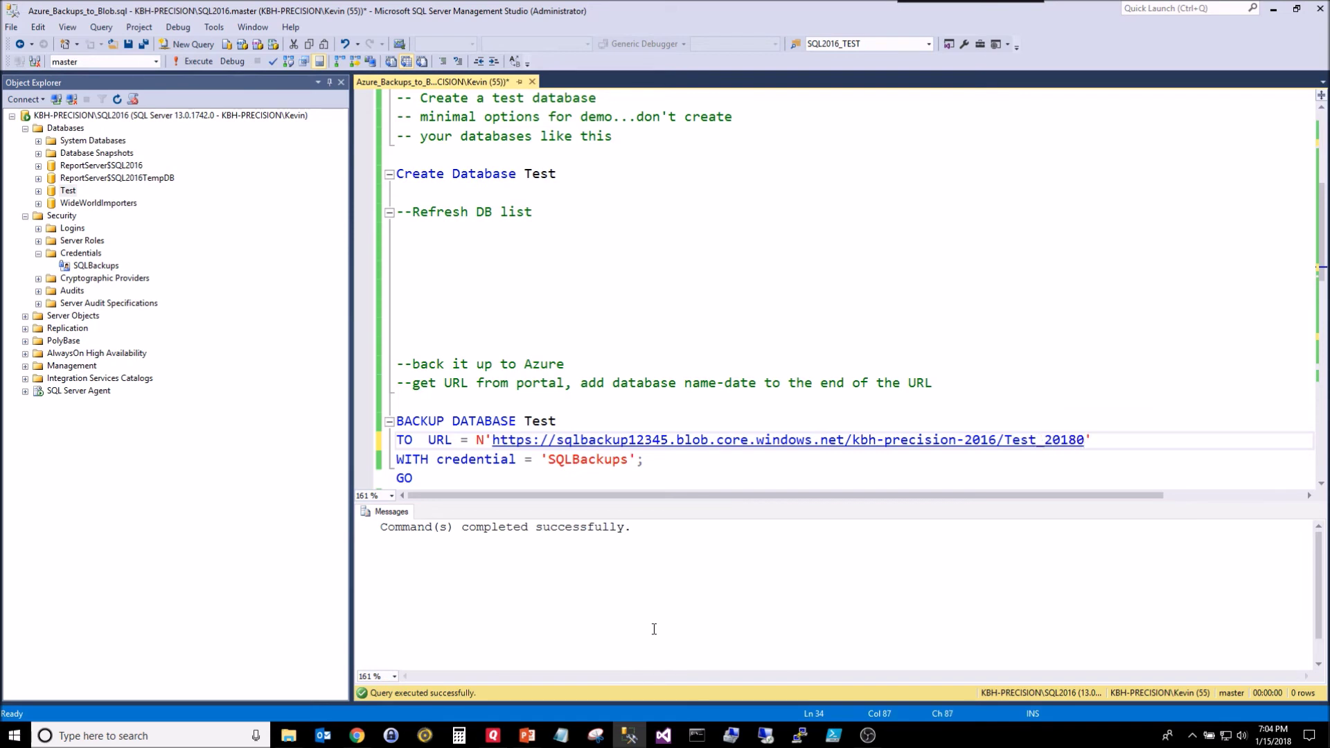
text(.bak)
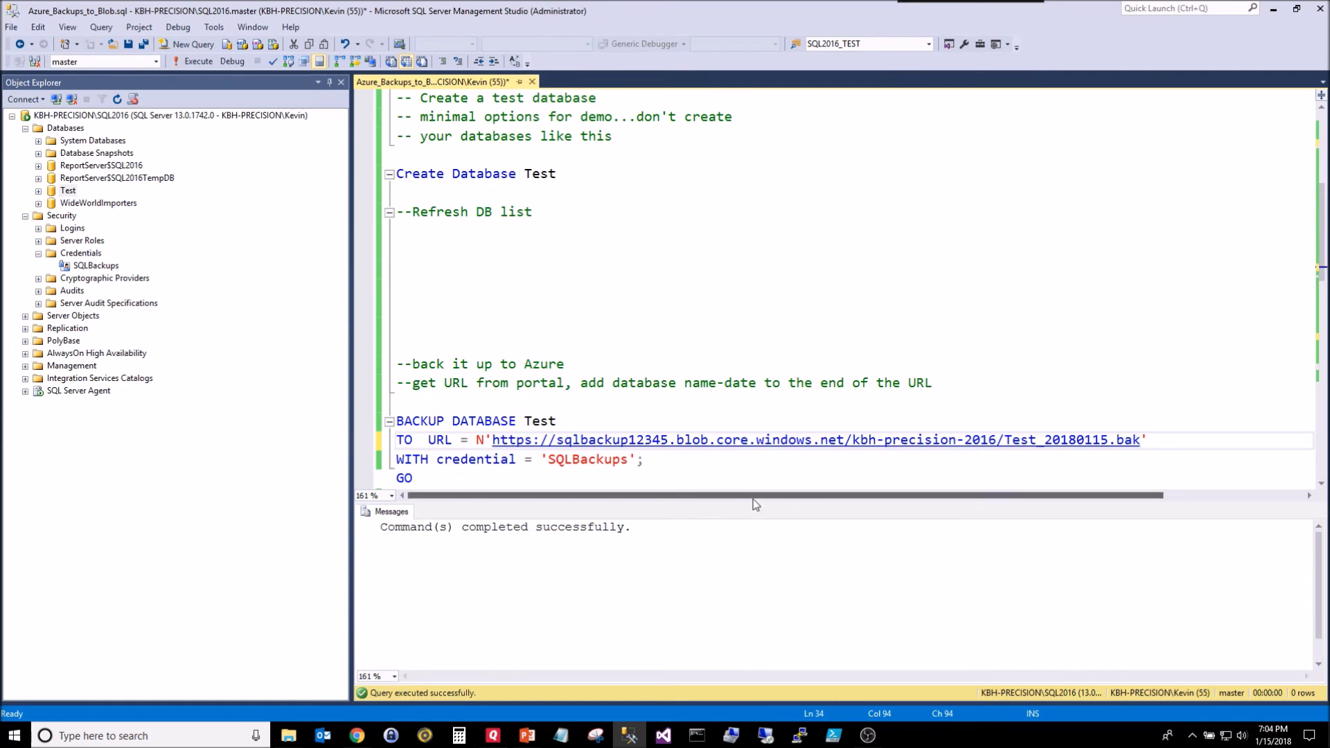
click(580, 460)
double_click(579, 459)
scroll(559, 119, up, 5)
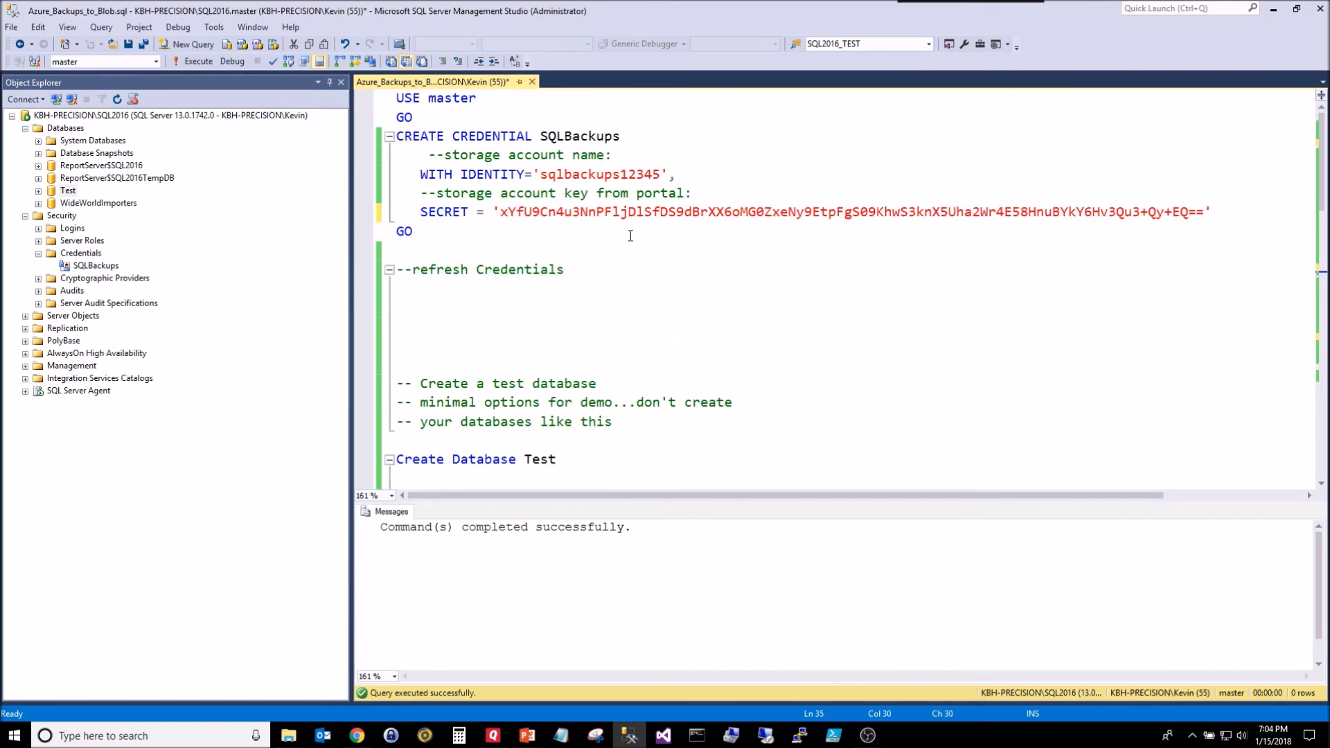
scroll(642, 298, down, 6)
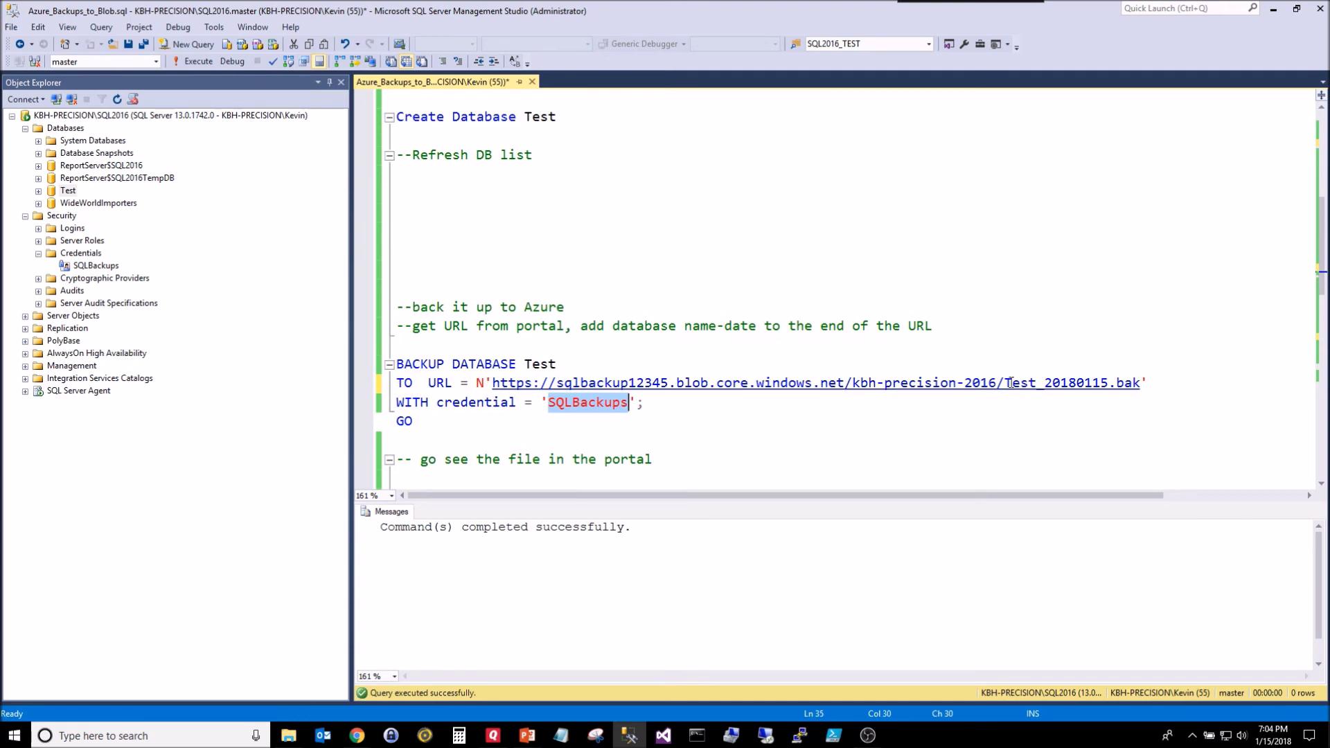
drag(996, 382, 854, 381)
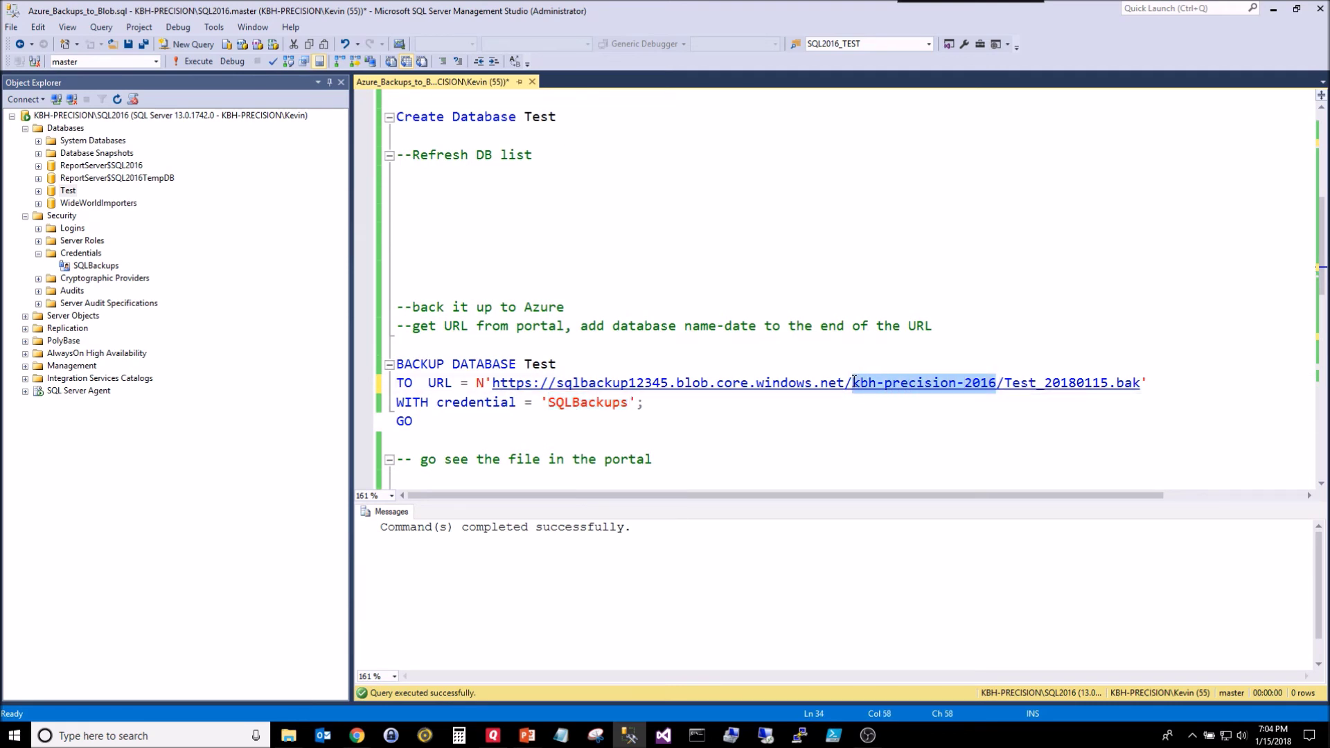
drag(1140, 382, 853, 383)
mouse_move(558, 382)
mouse_down()
mouse_move(672, 382)
mouse_move(620, 402)
mouse_move(548, 403)
mouse_up()
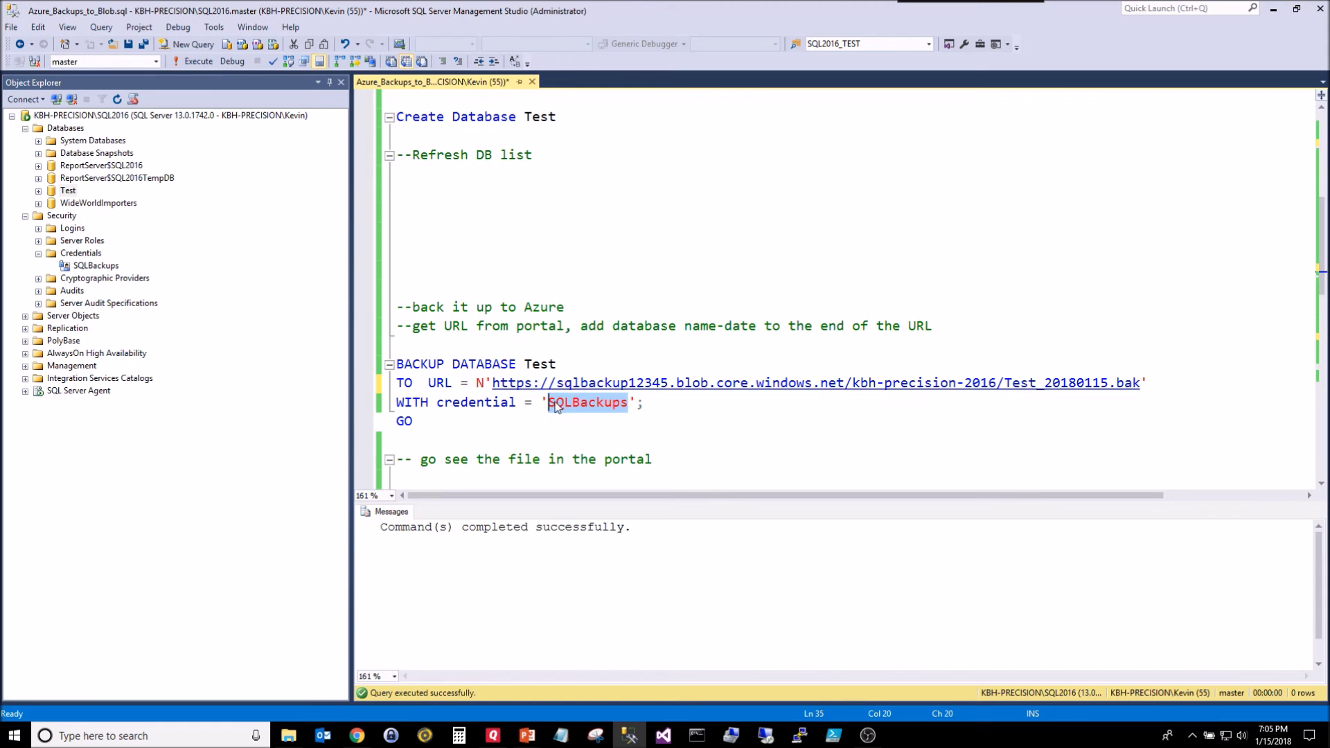
click(564, 424)
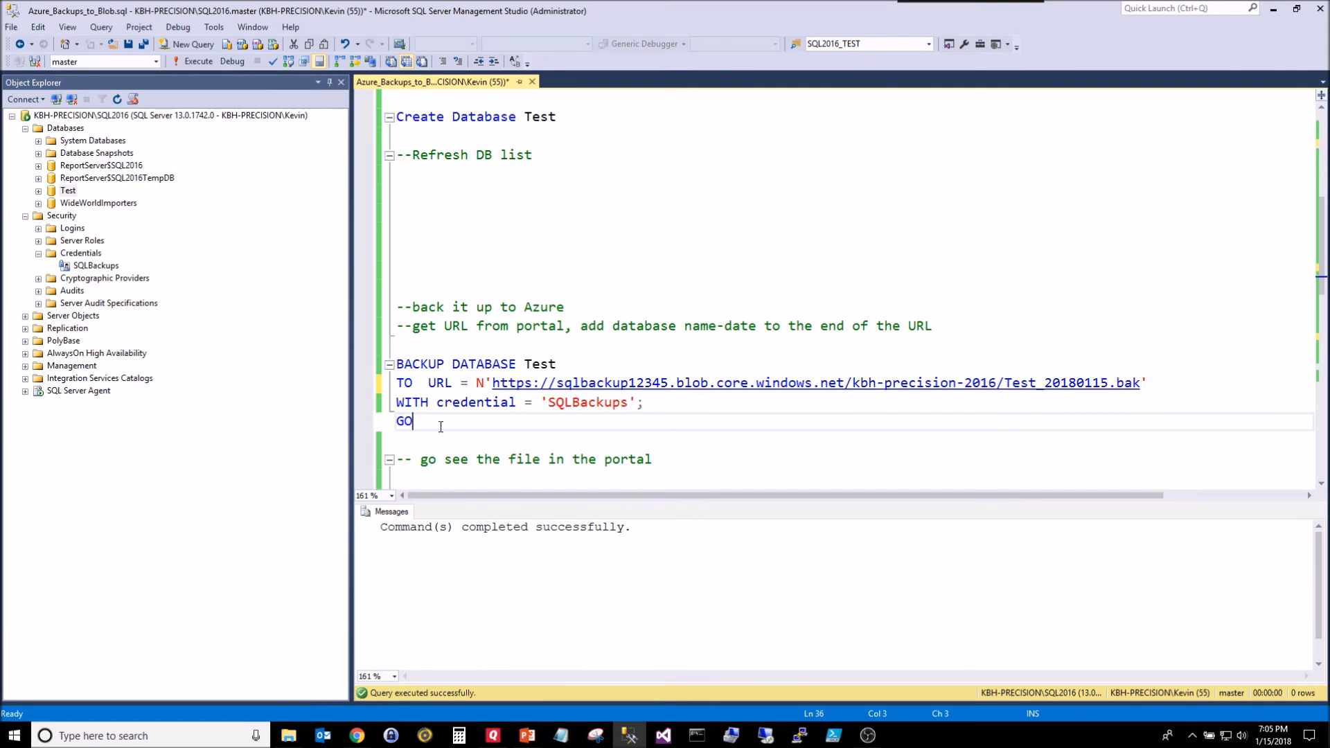
Step: Run the BACKUP DATABASE Test statement and read the 403 I/O error in Messages
key(shift+Up)
key(shift+Up)
key(shift+Up)
key(shift+Home)
key(F5)
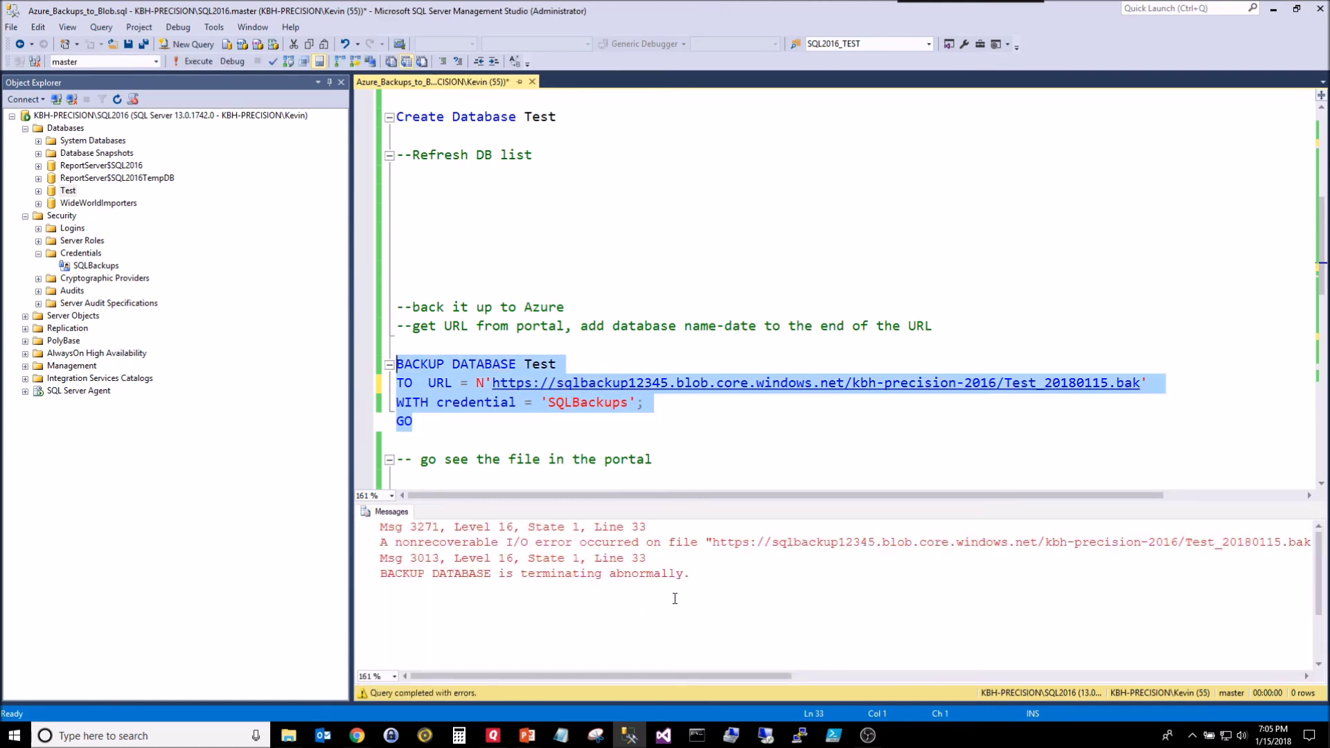
click(740, 678)
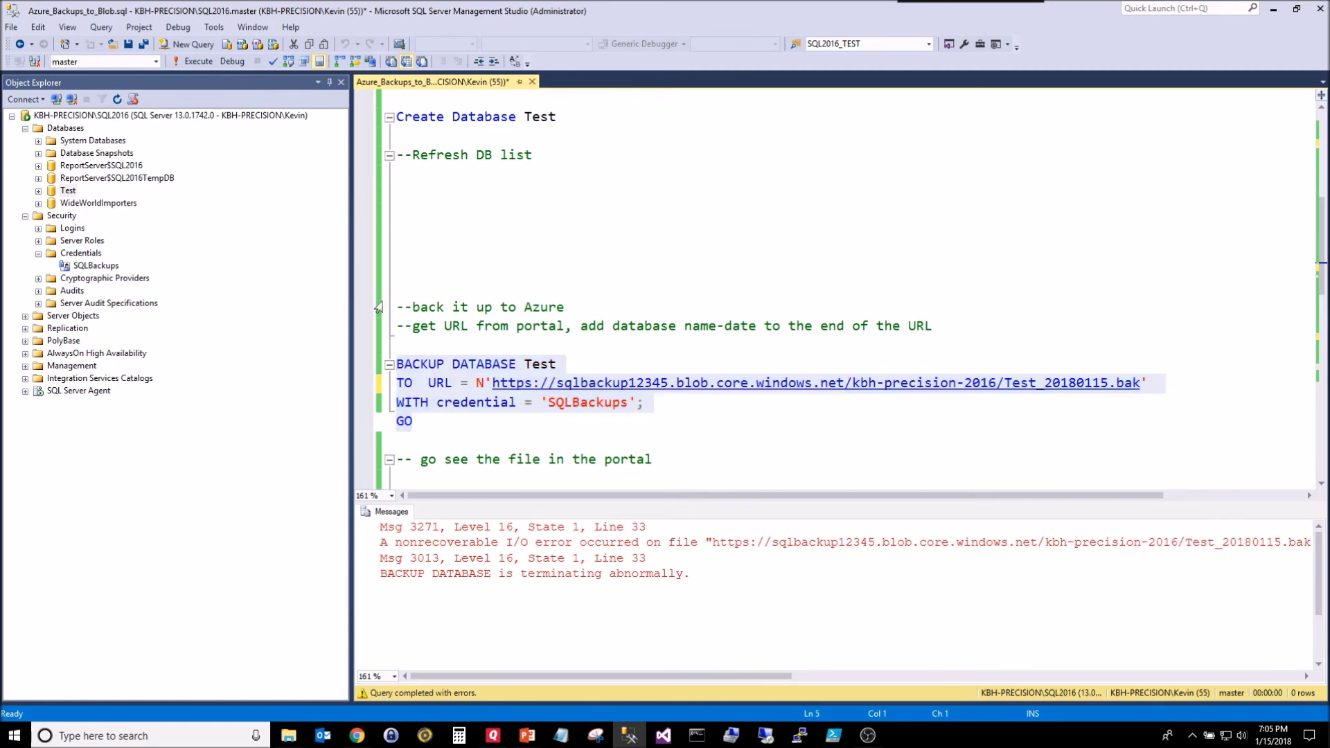
drag(351, 290, 238, 290)
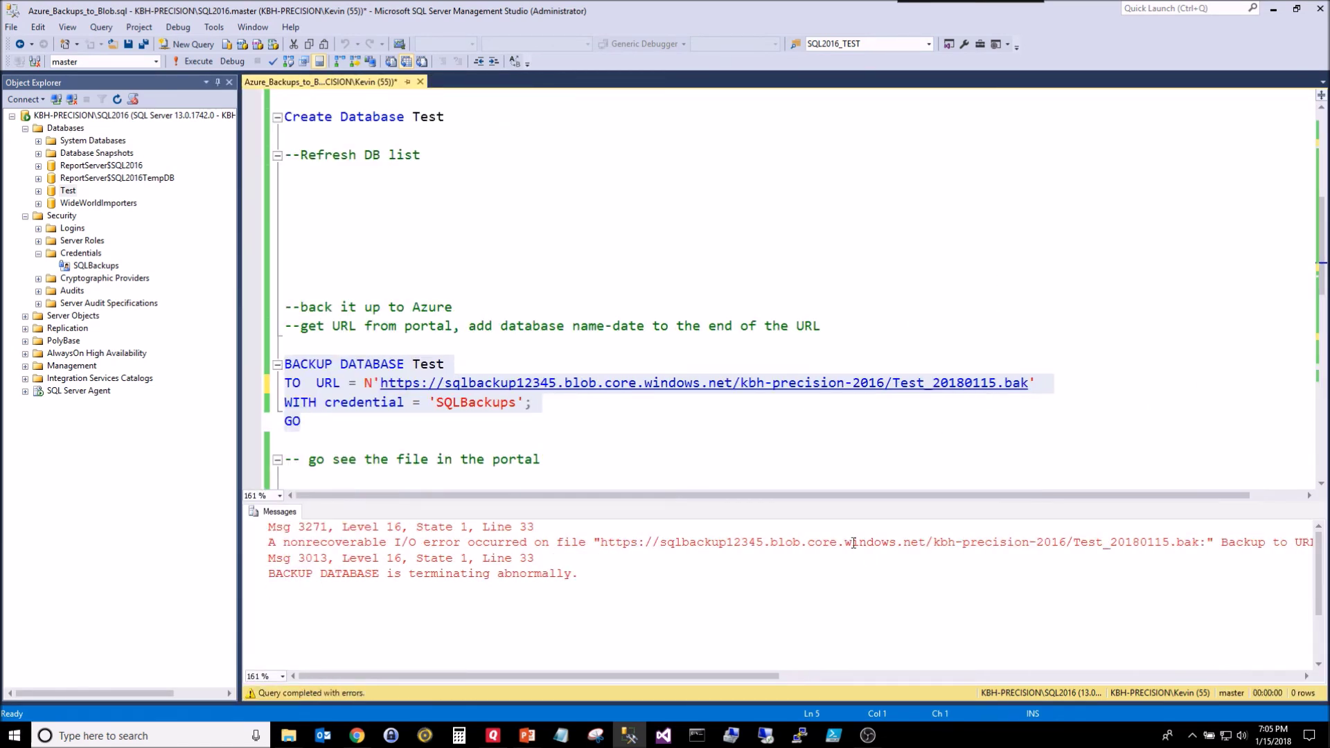
drag(775, 676, 540, 637)
click(416, 268)
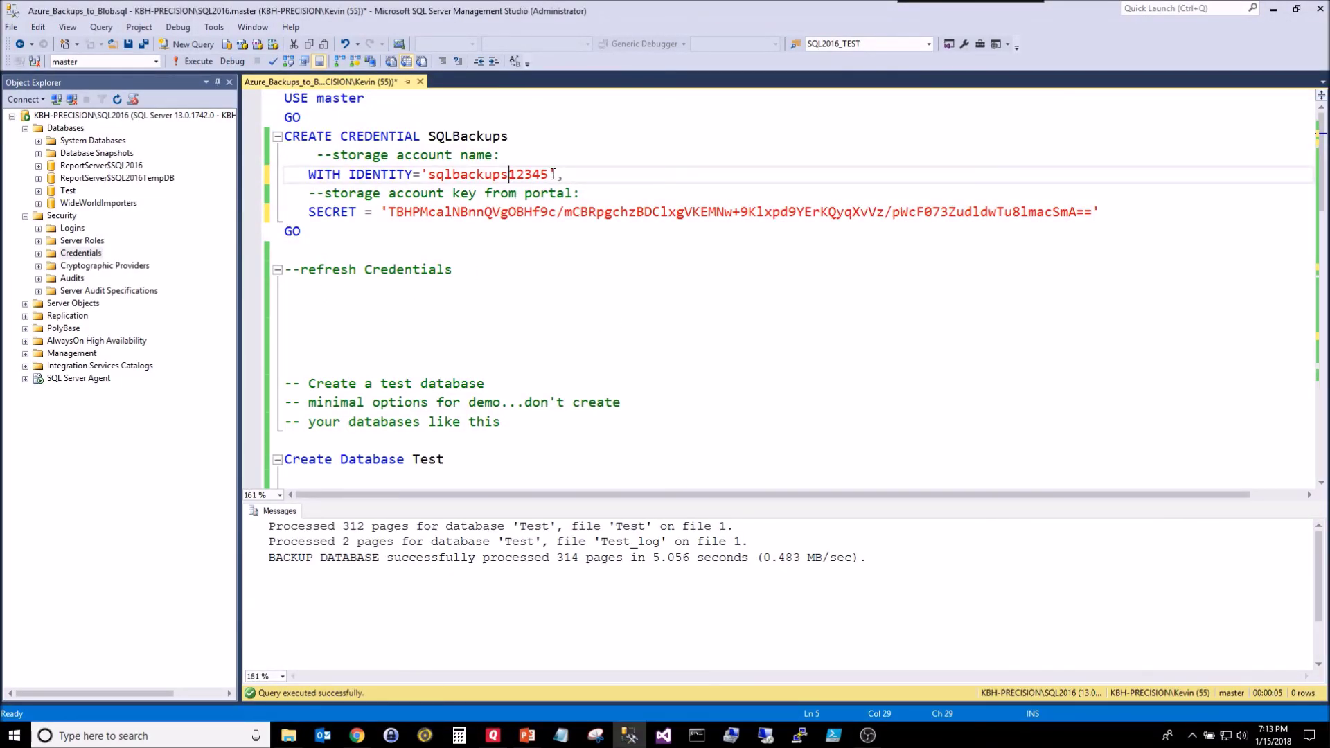
Step: Fix the credential identity to sqlbackup12345 and delete the old SQLBackups credential
key(BackSpace)
click(39, 254)
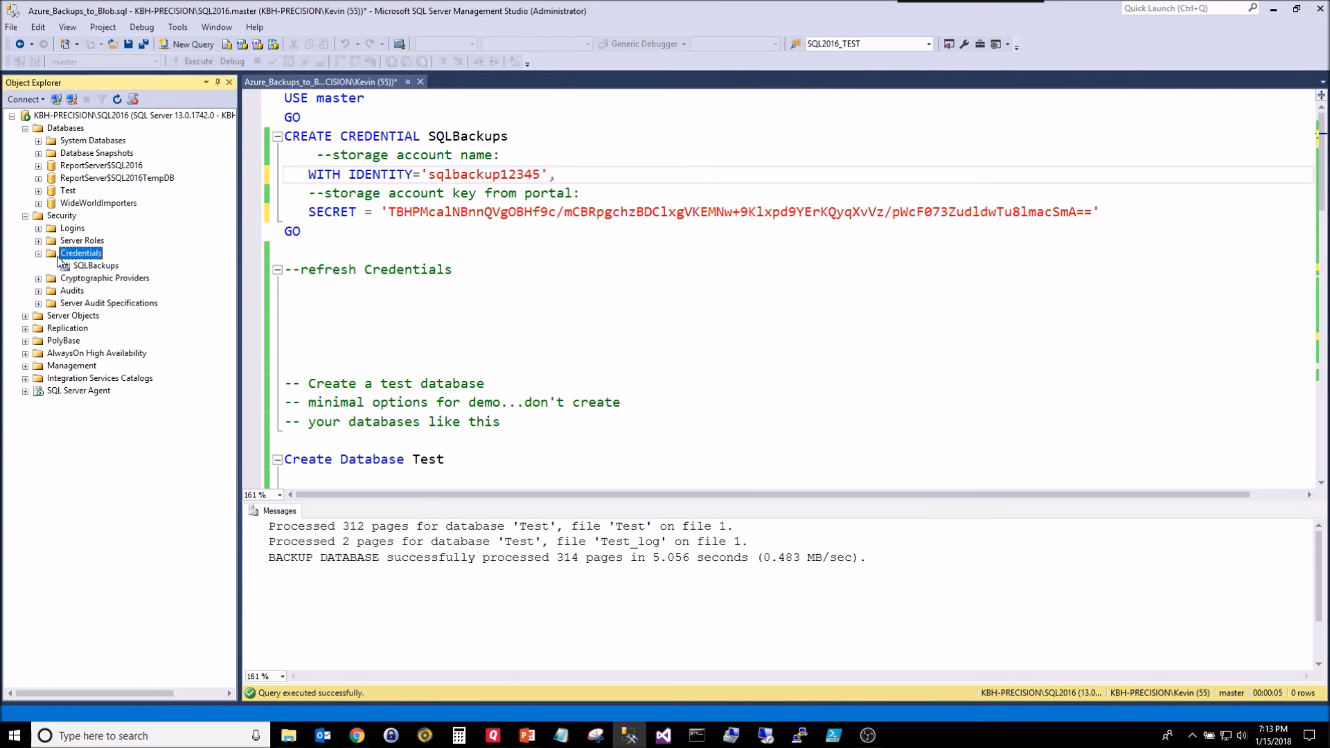
right_click(62, 254)
click(79, 320)
click(96, 266)
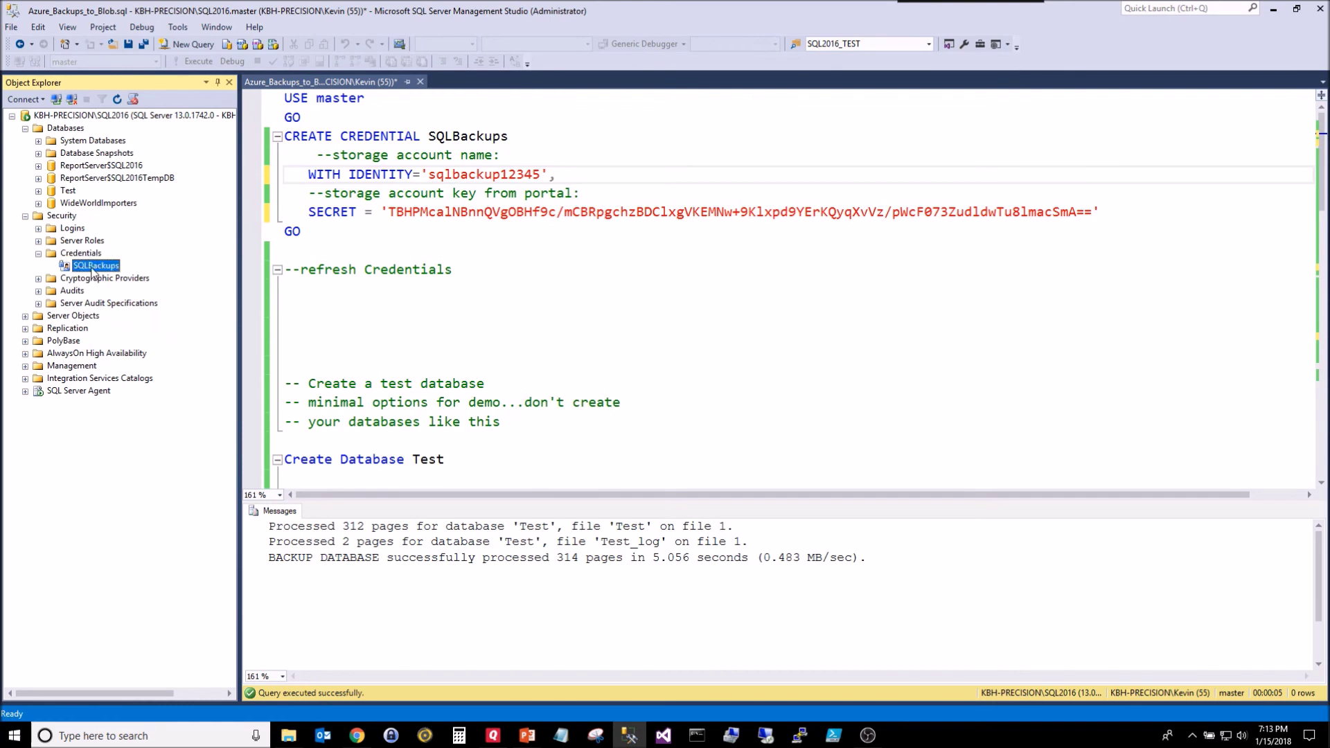
right_click(96, 266)
click(129, 371)
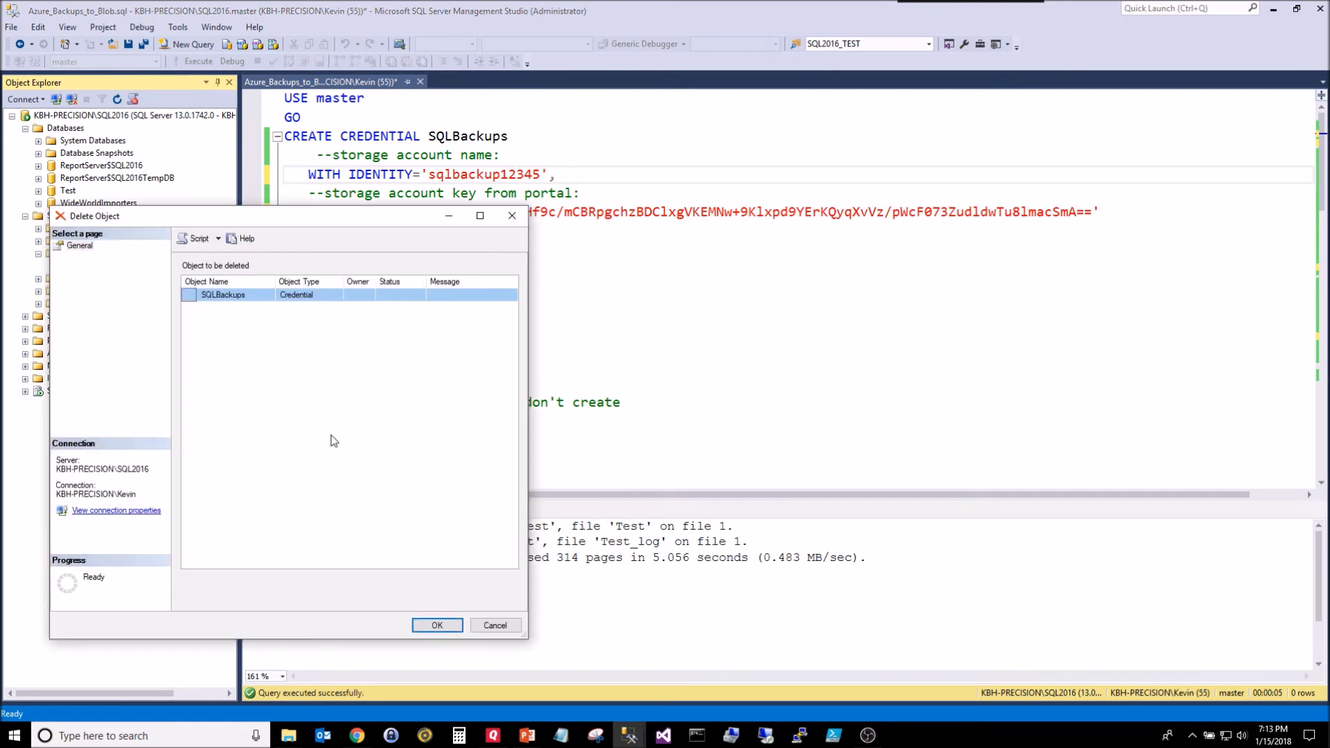
click(437, 625)
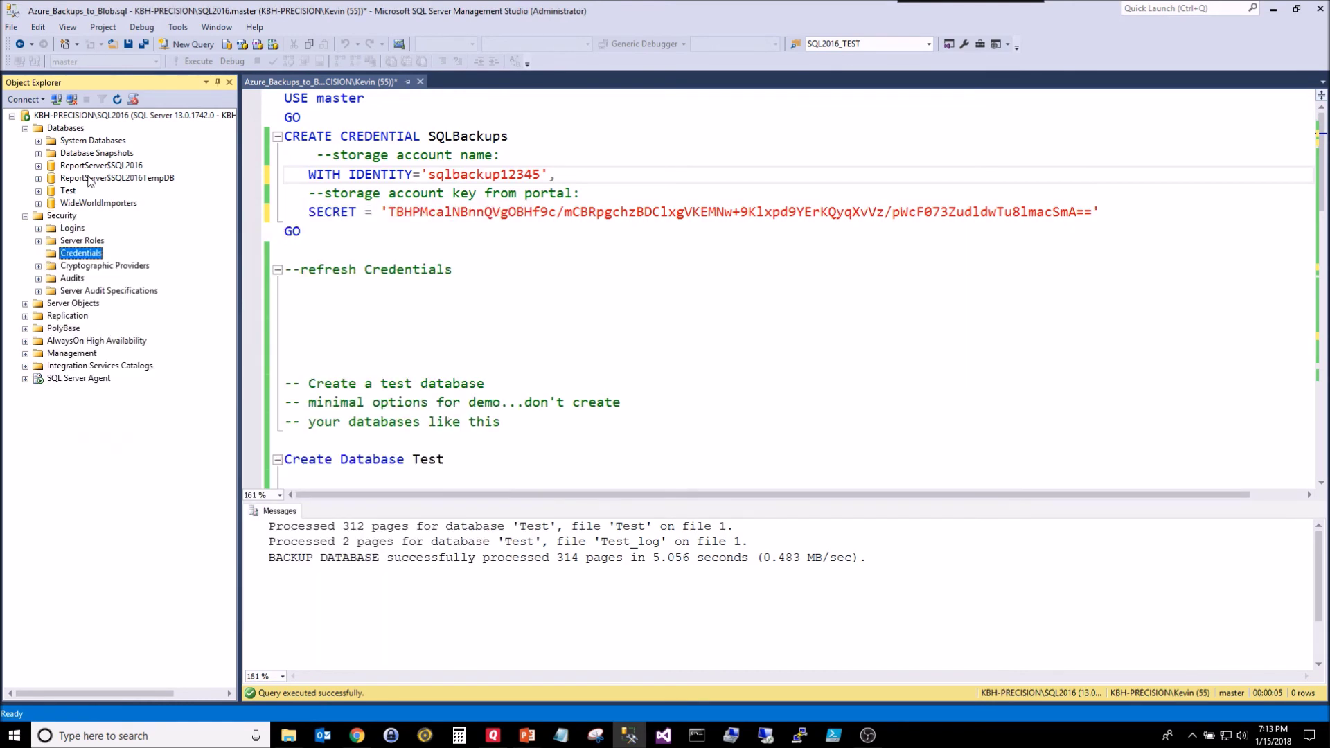
Step: Rerun the CREATE CREDENTIAL script and refresh Credentials to show SQLBackups
drag(318, 250, 219, 69)
key(F5)
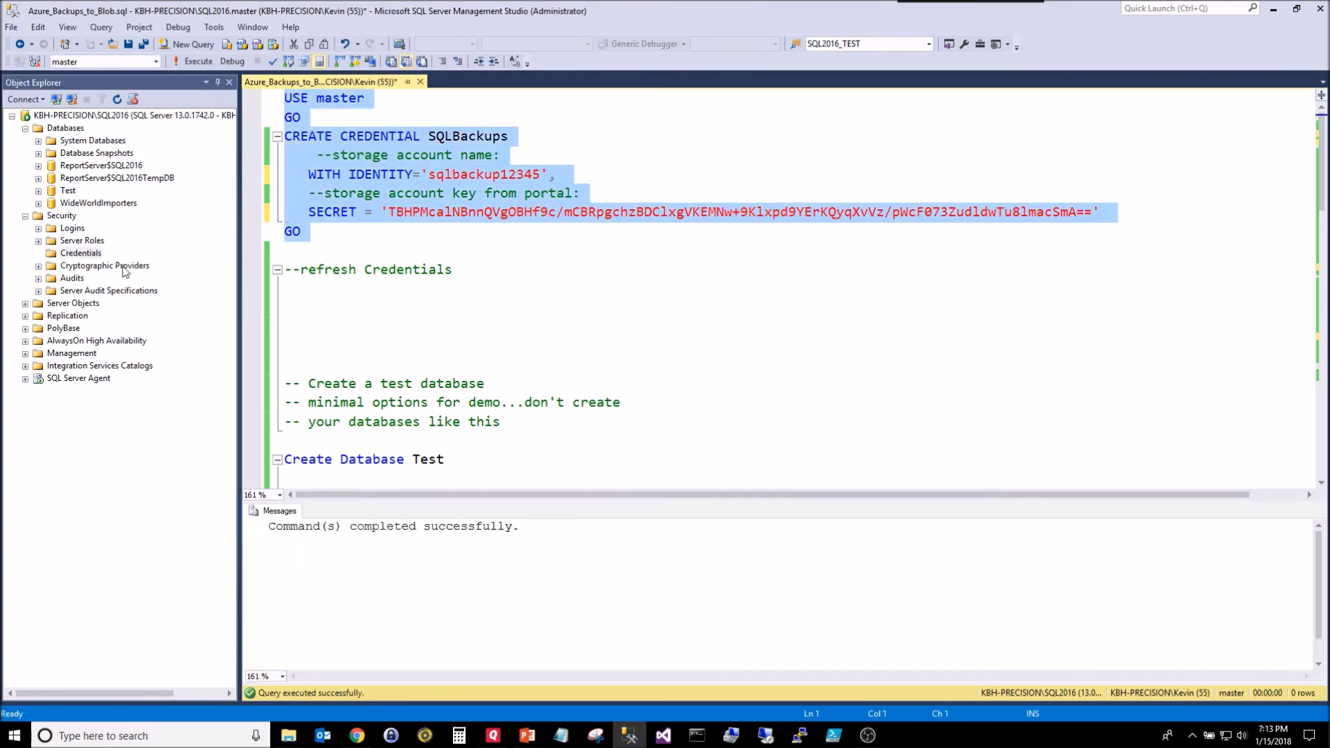
right_click(91, 258)
click(132, 324)
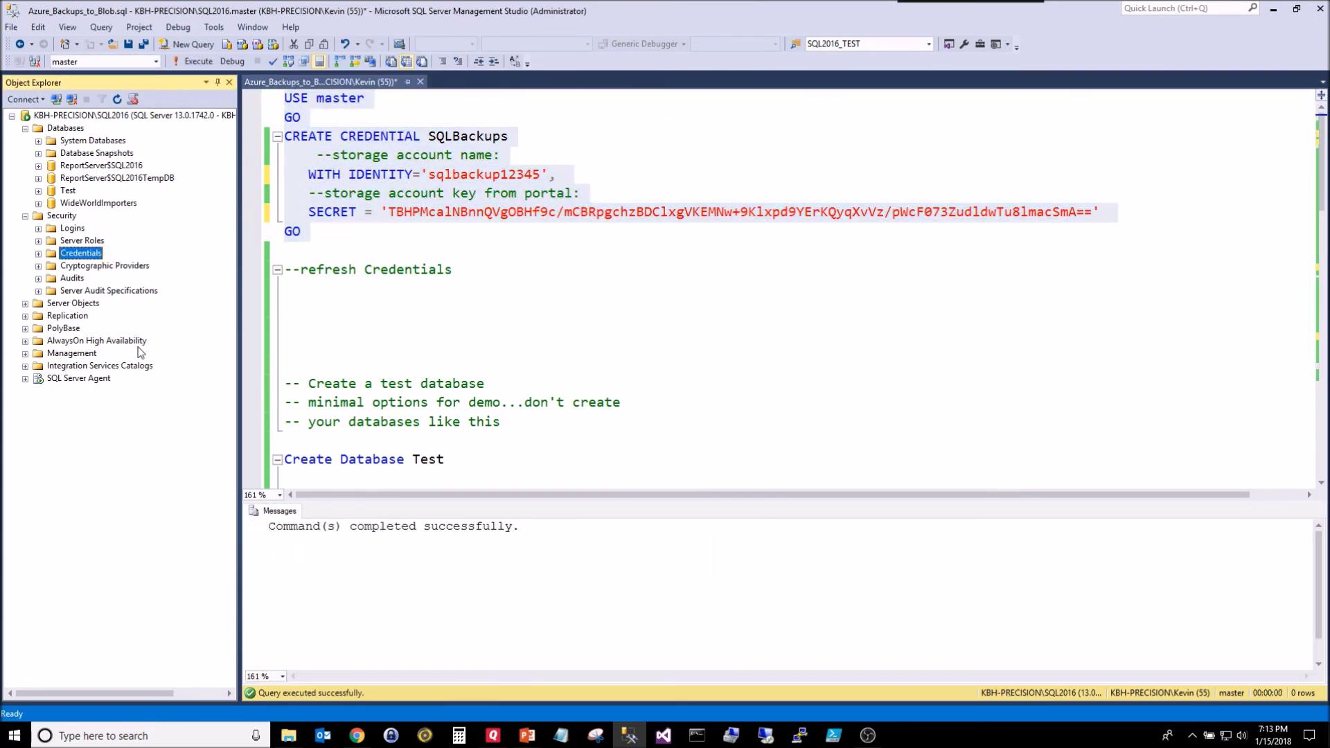
Step: Select and rerun BACKUP DATABASE Test, which processes 314 pages in 5.172 seconds
click(539, 270)
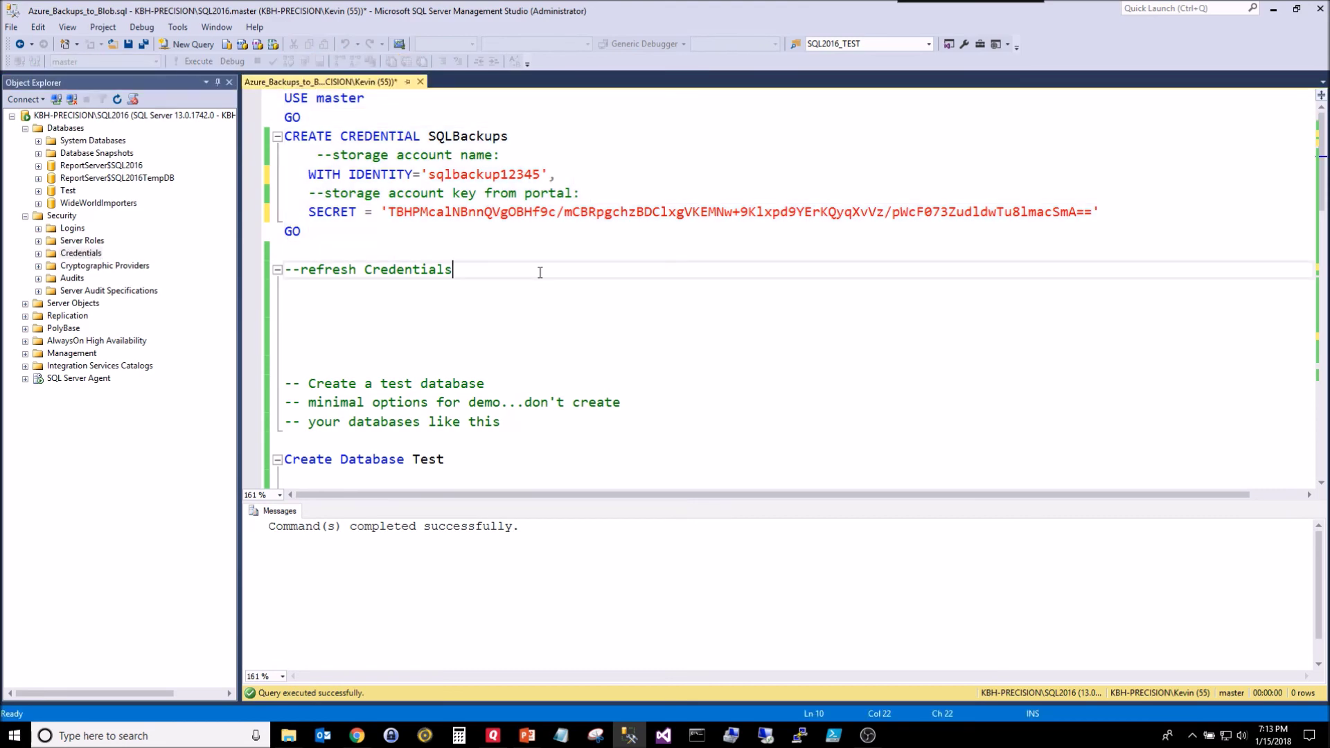
scroll(537, 274, down, 3)
scroll(479, 336, down, 2)
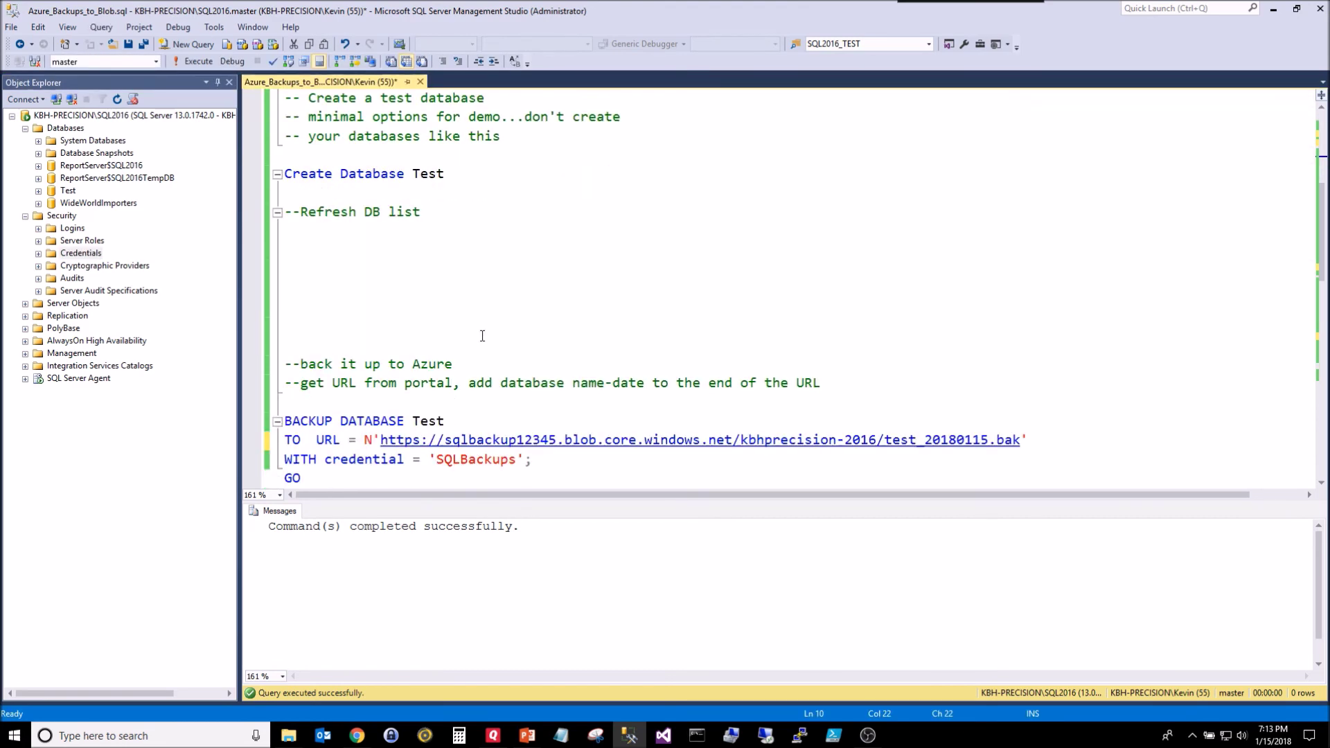
drag(306, 476, 263, 402)
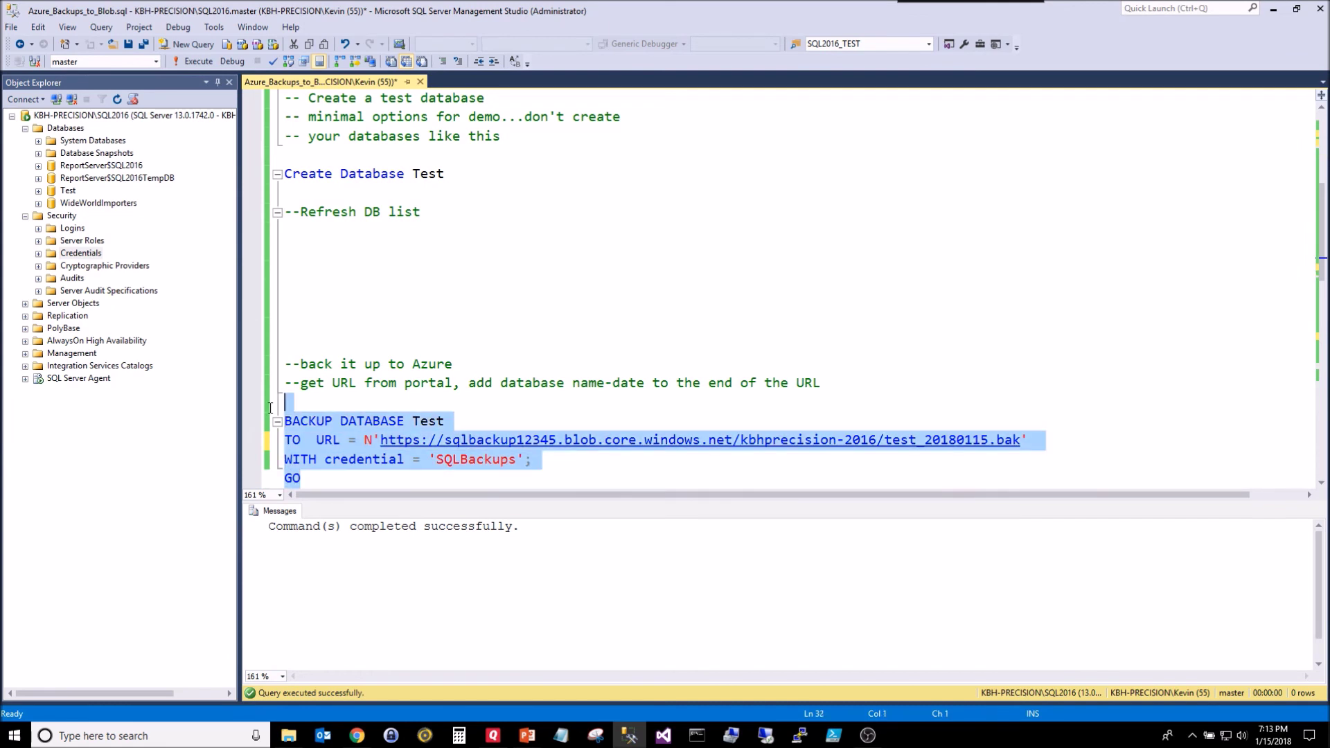
scroll(264, 402, down, 2)
key(F5)
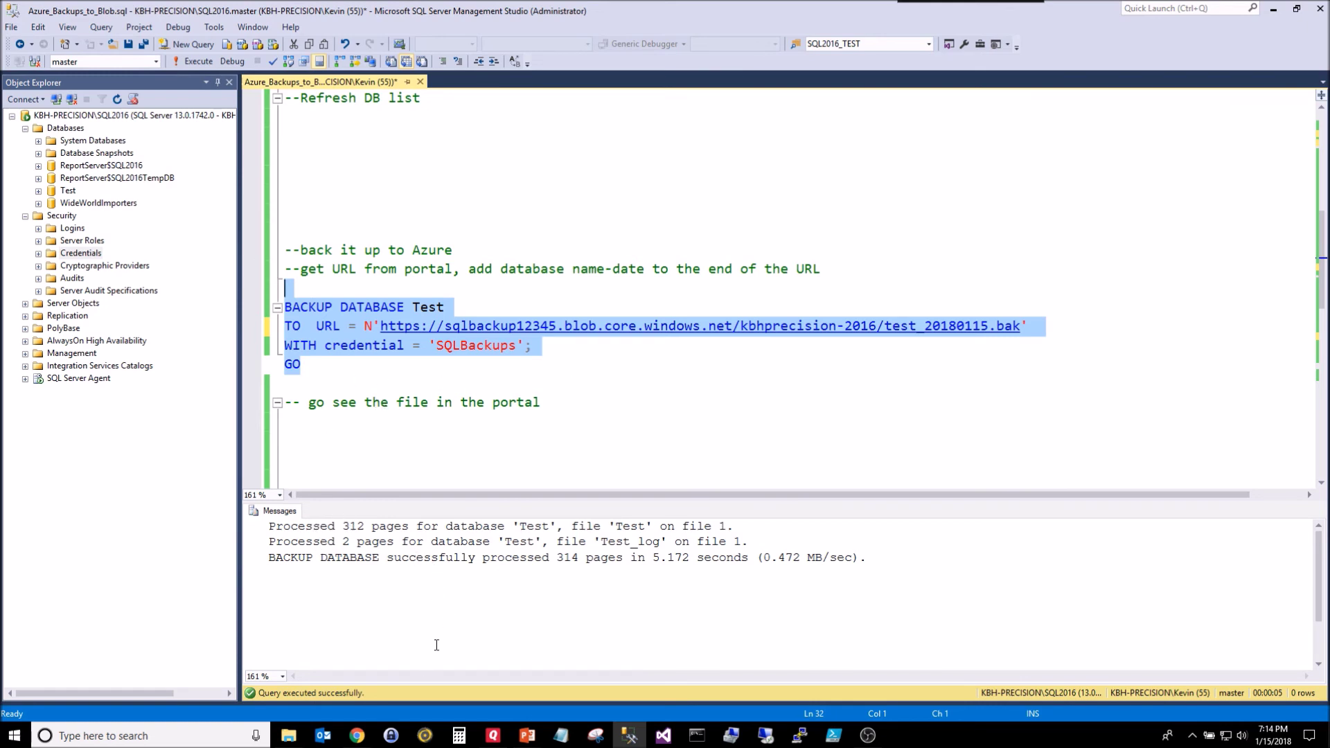
Step: Refresh the kbhprecision-2016 container blob list to see test_20180115.bak at 3.69 MiB
click(356, 735)
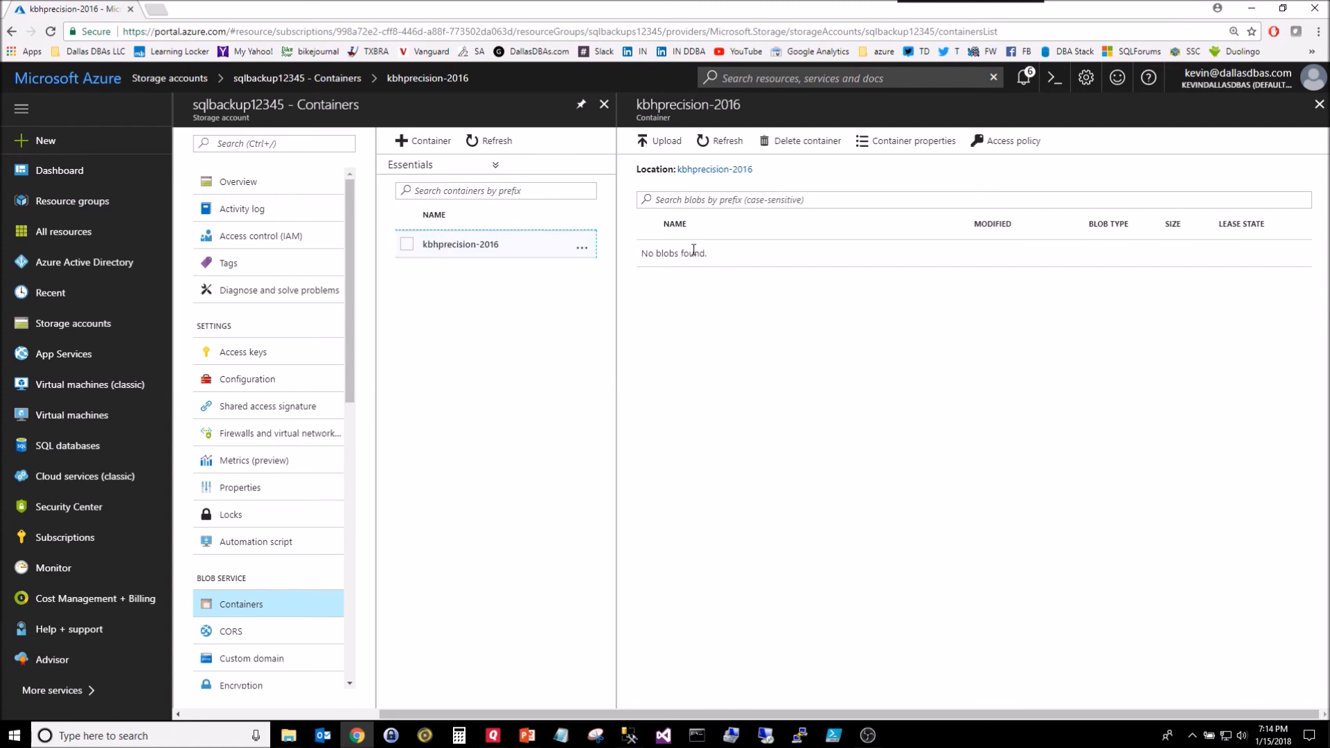
click(724, 145)
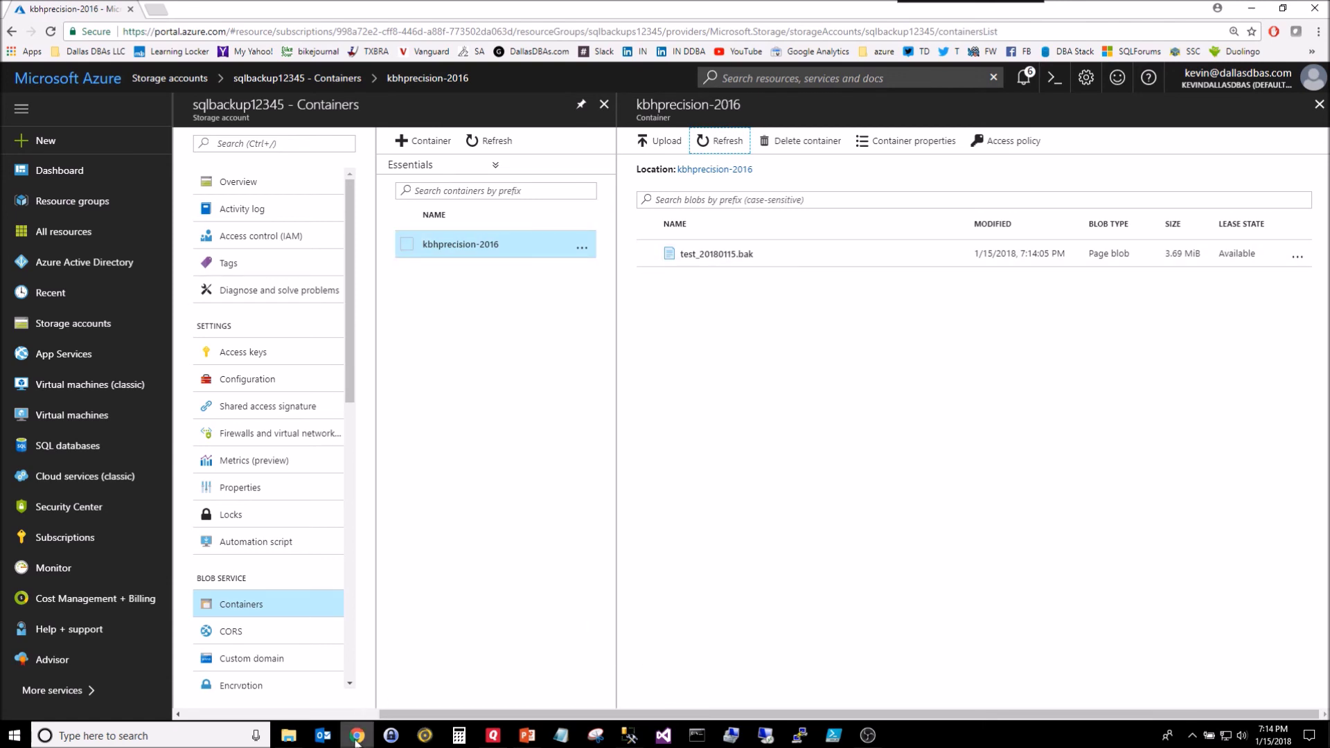
click(630, 641)
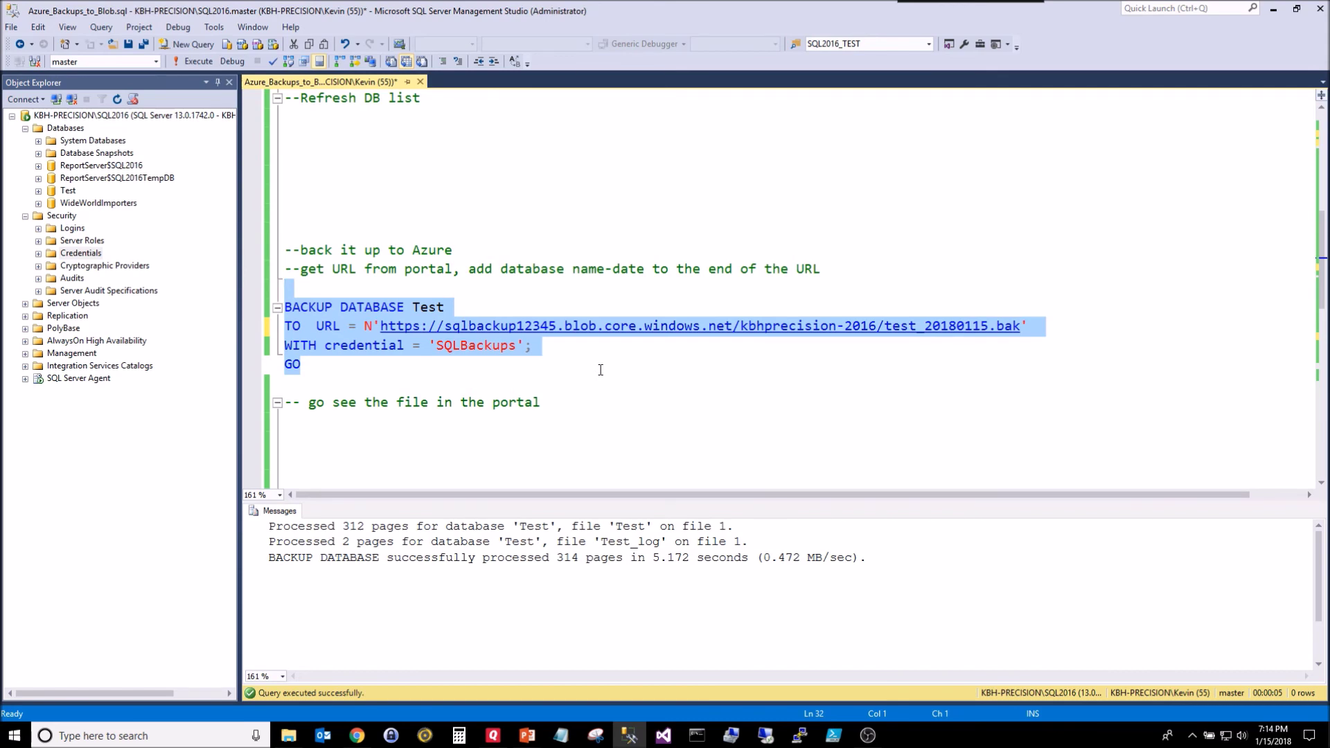
Step: Copy the backup URL from the BACKUP DATABASE Test statement
scroll(600, 369, down, 4)
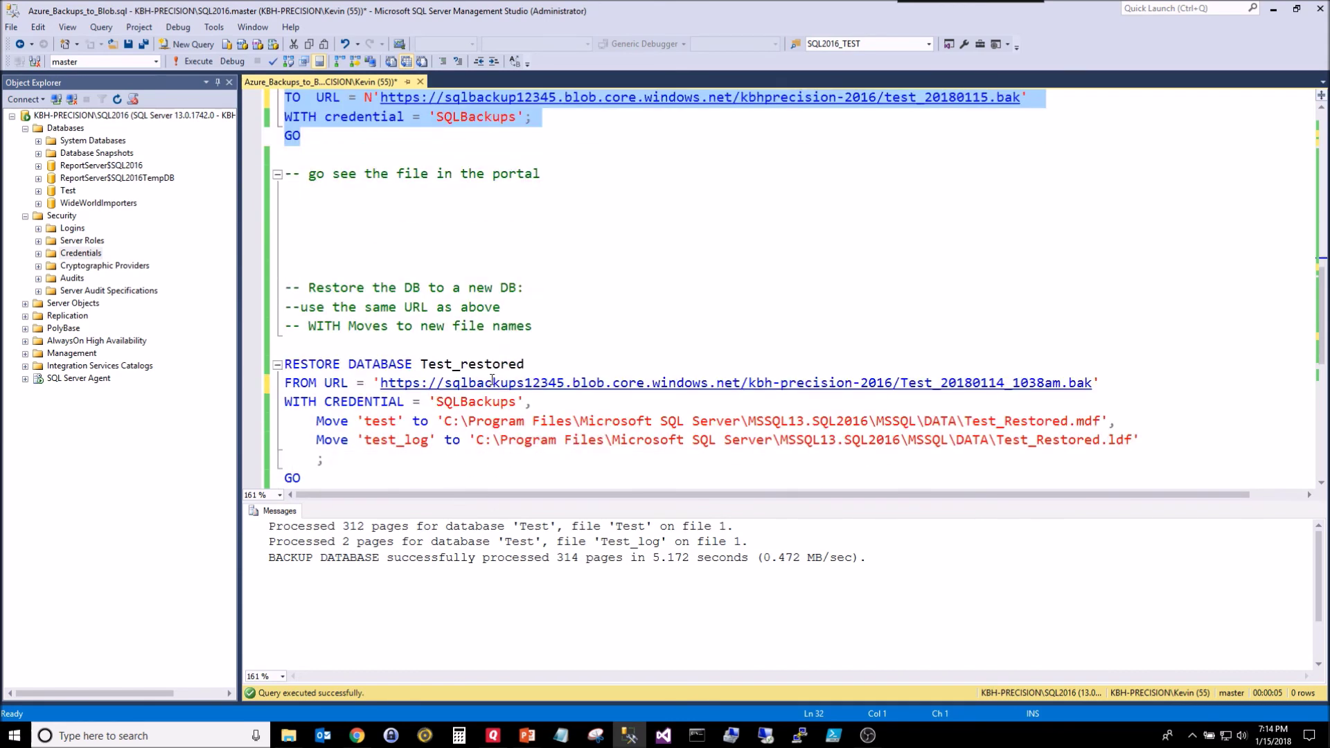
scroll(582, 392, down, 1)
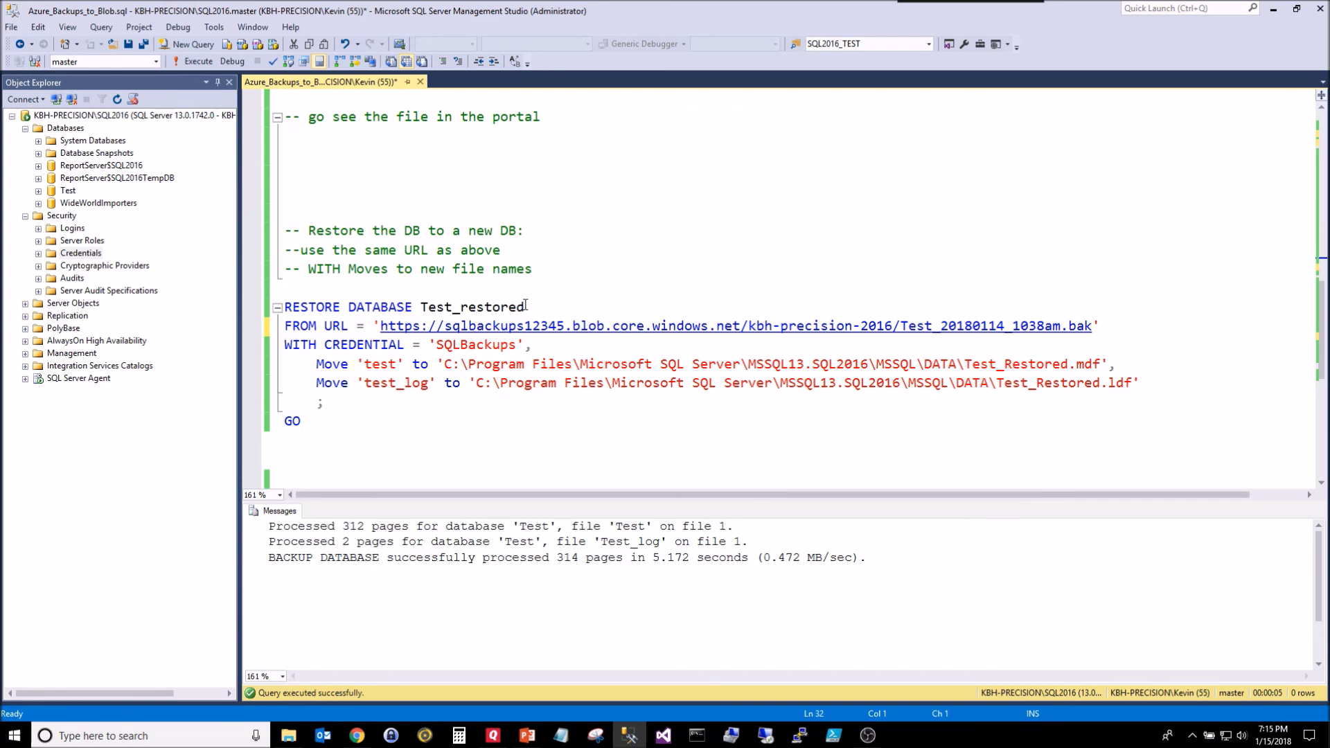
scroll(526, 306, up, 4)
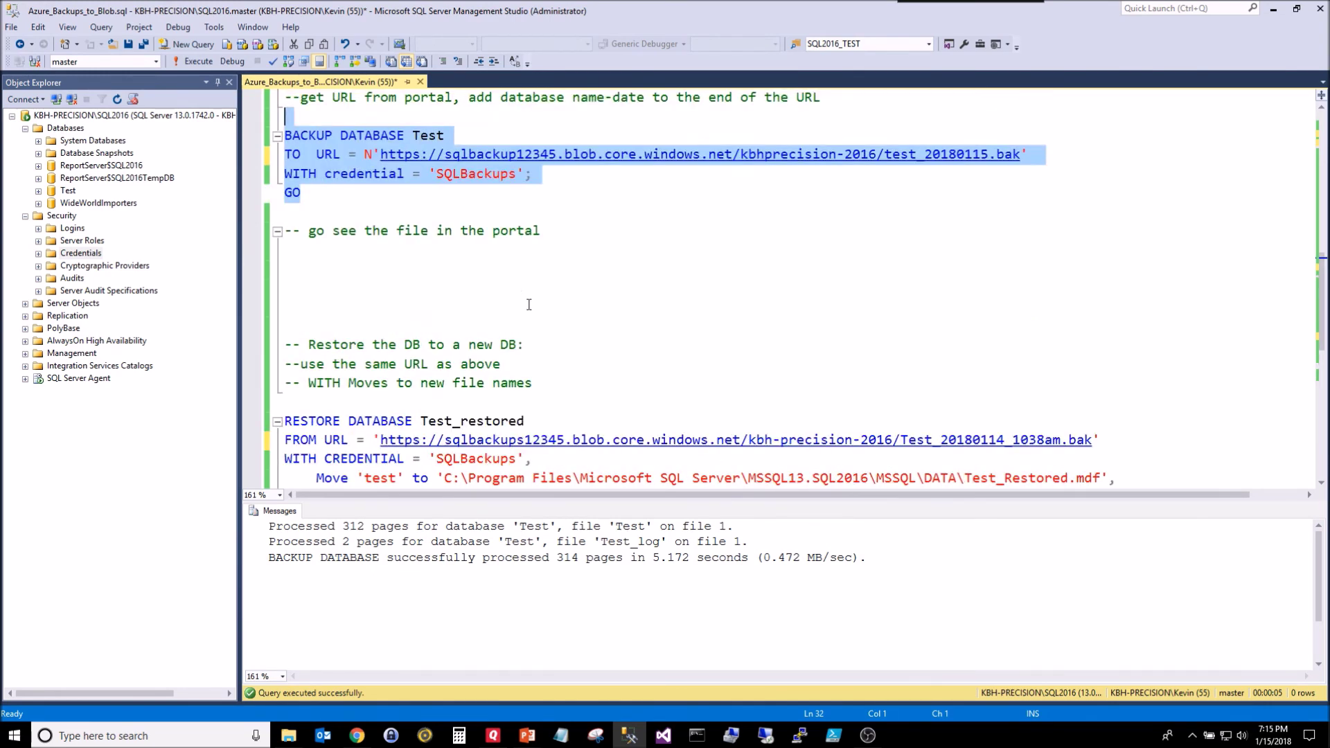
scroll(544, 343, down, 4)
scroll(549, 355, up, 3)
scroll(549, 355, up, 2)
click(372, 326)
key(Right)
key(Right)
key(shift+End)
key(shift+Left)
key(ctrl+c)
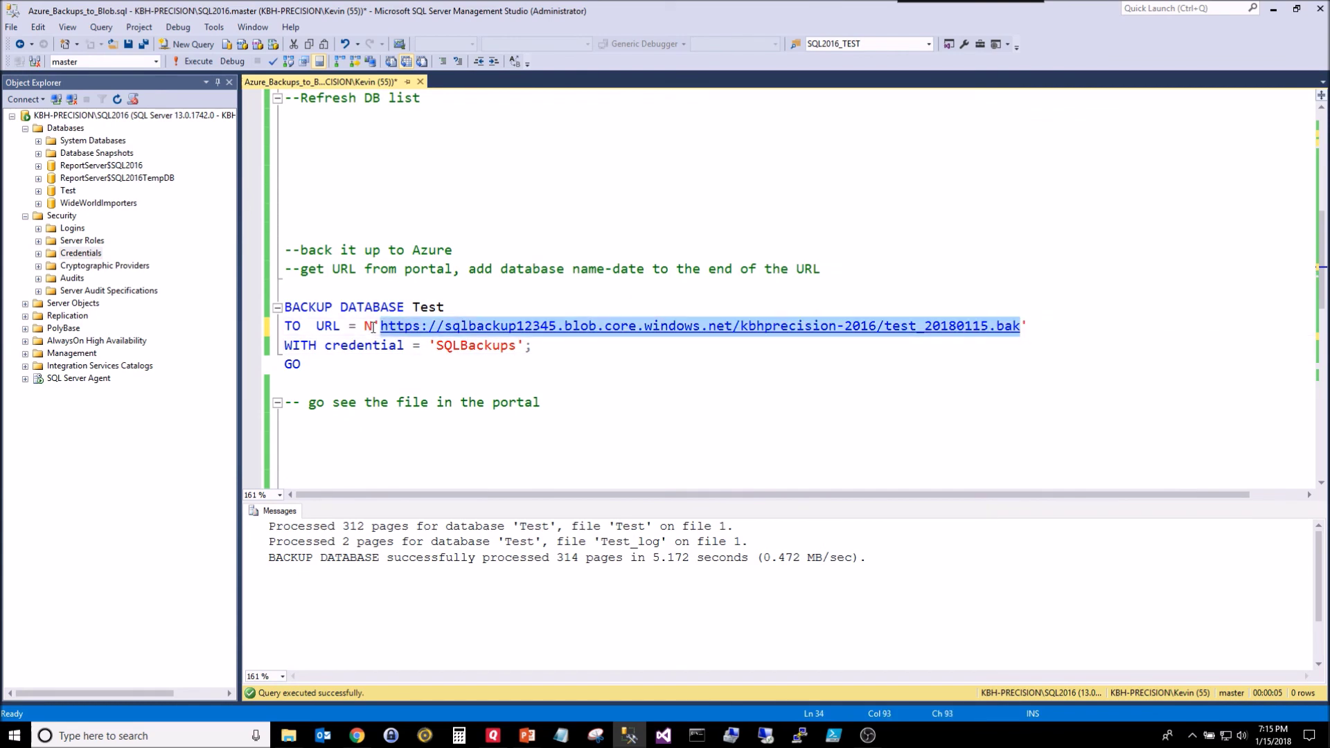
Step: Replace the RESTORE statement's FROM URL with the copied backup URL
scroll(378, 325, down, 1)
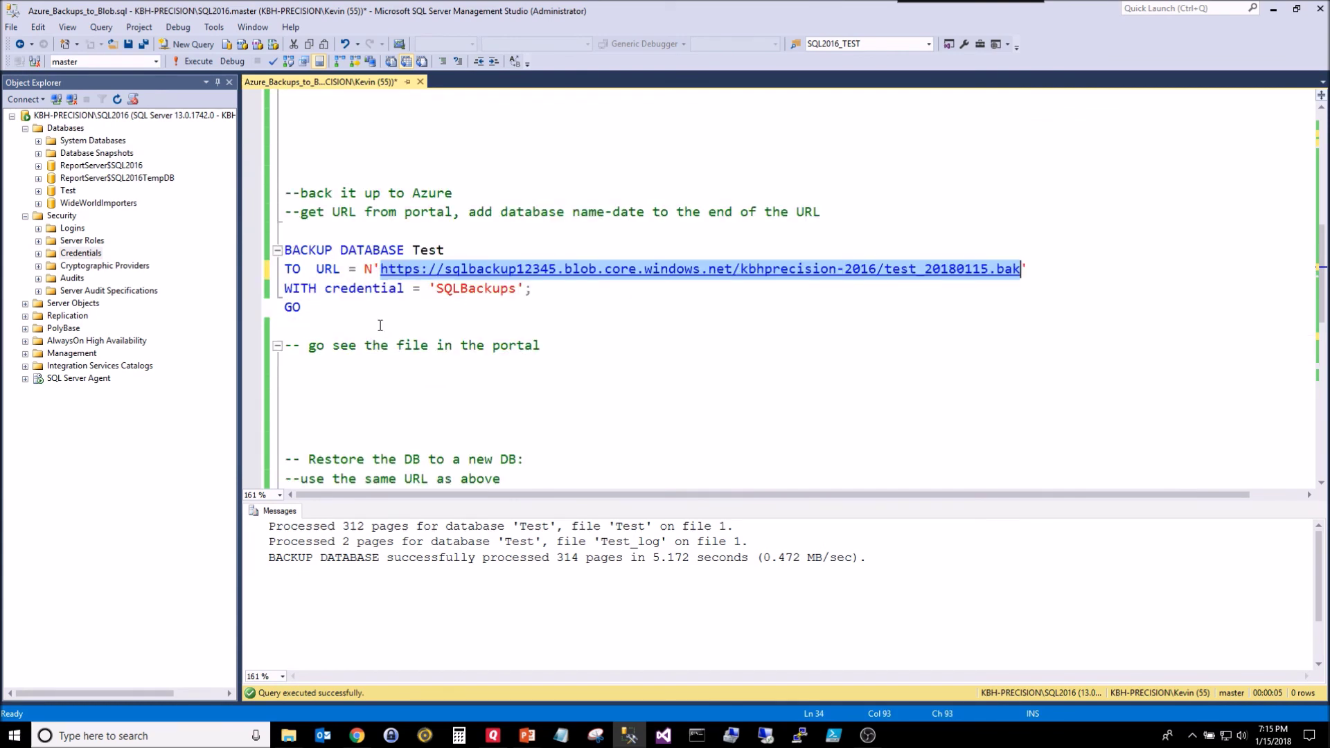
scroll(547, 291, down, 3)
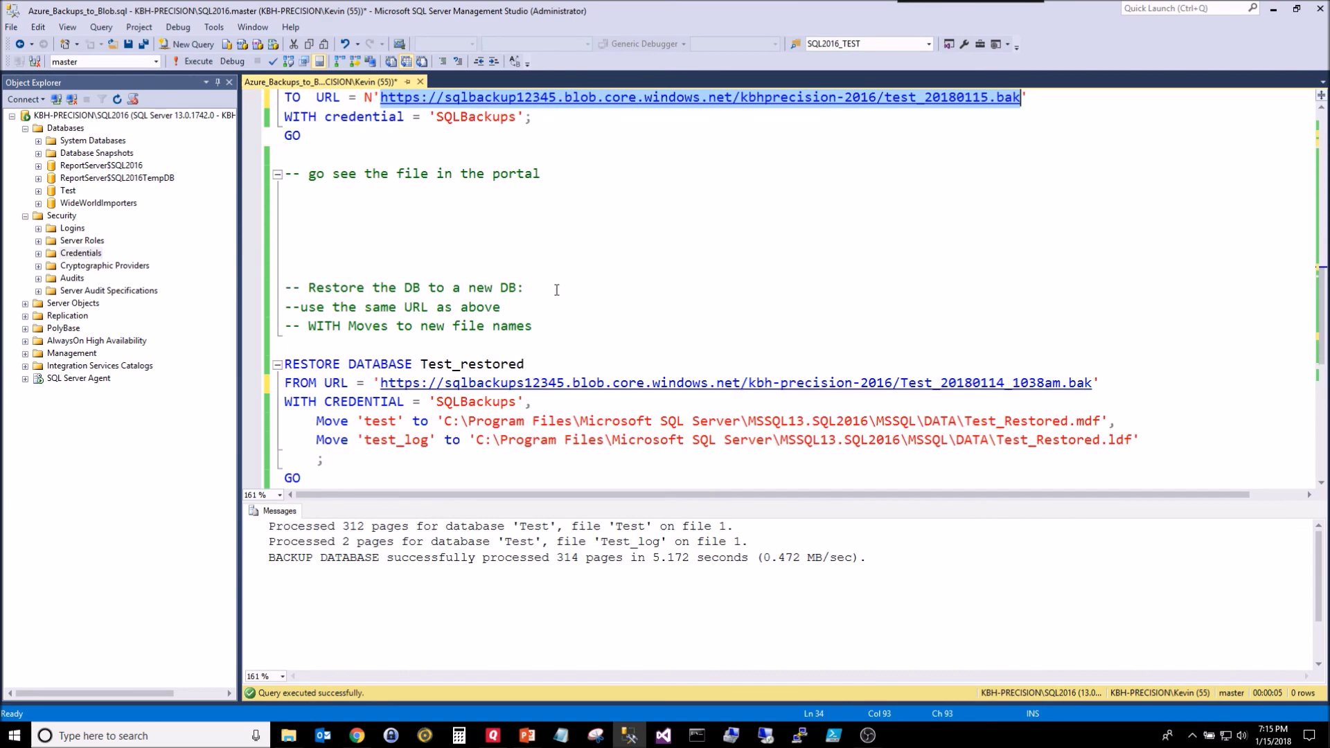
click(376, 383)
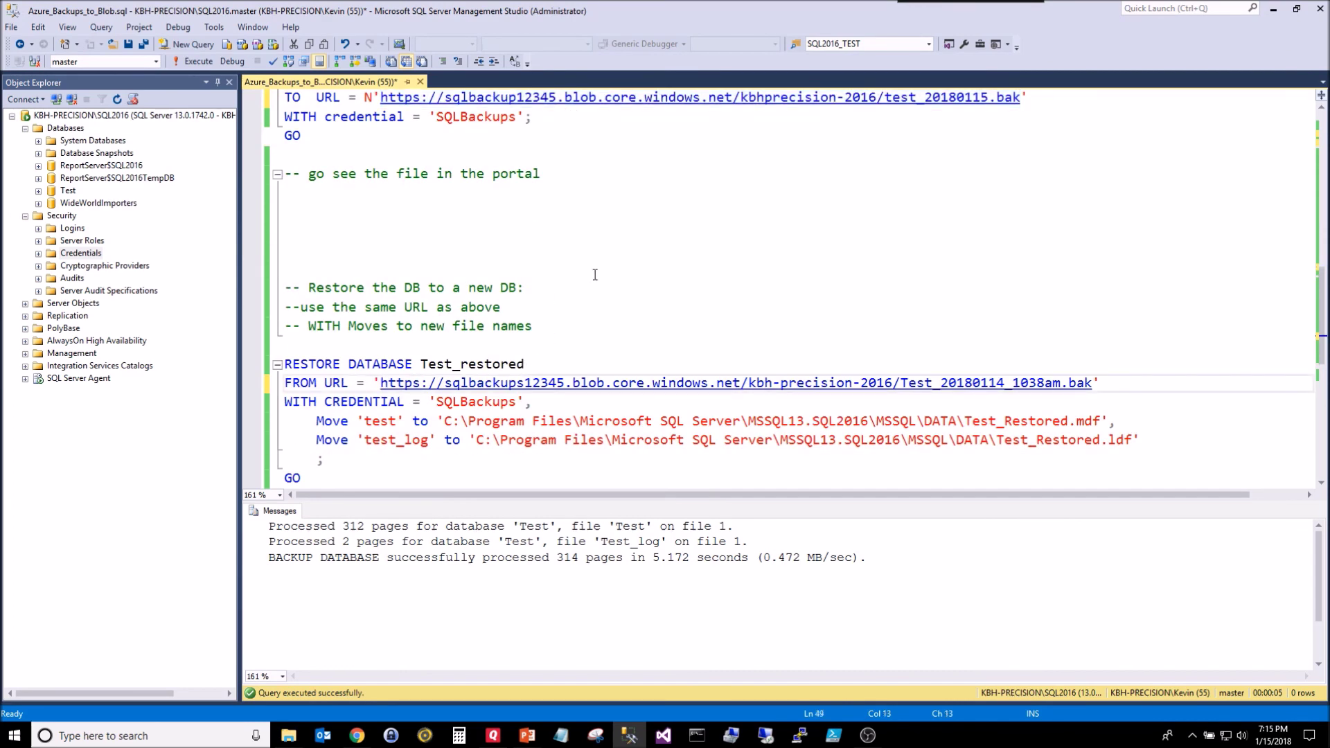
key(shift+End)
key(shift+Left)
key(shift+Left)
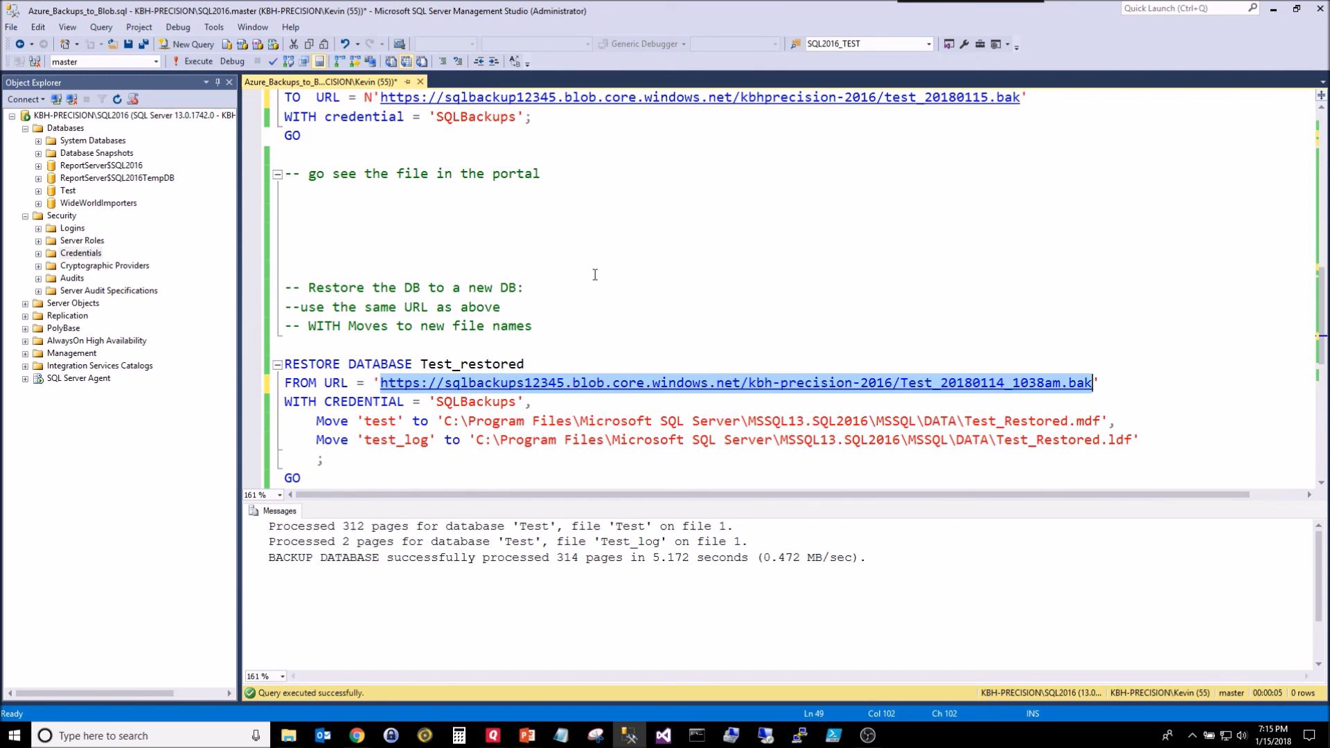
key(ctrl+v)
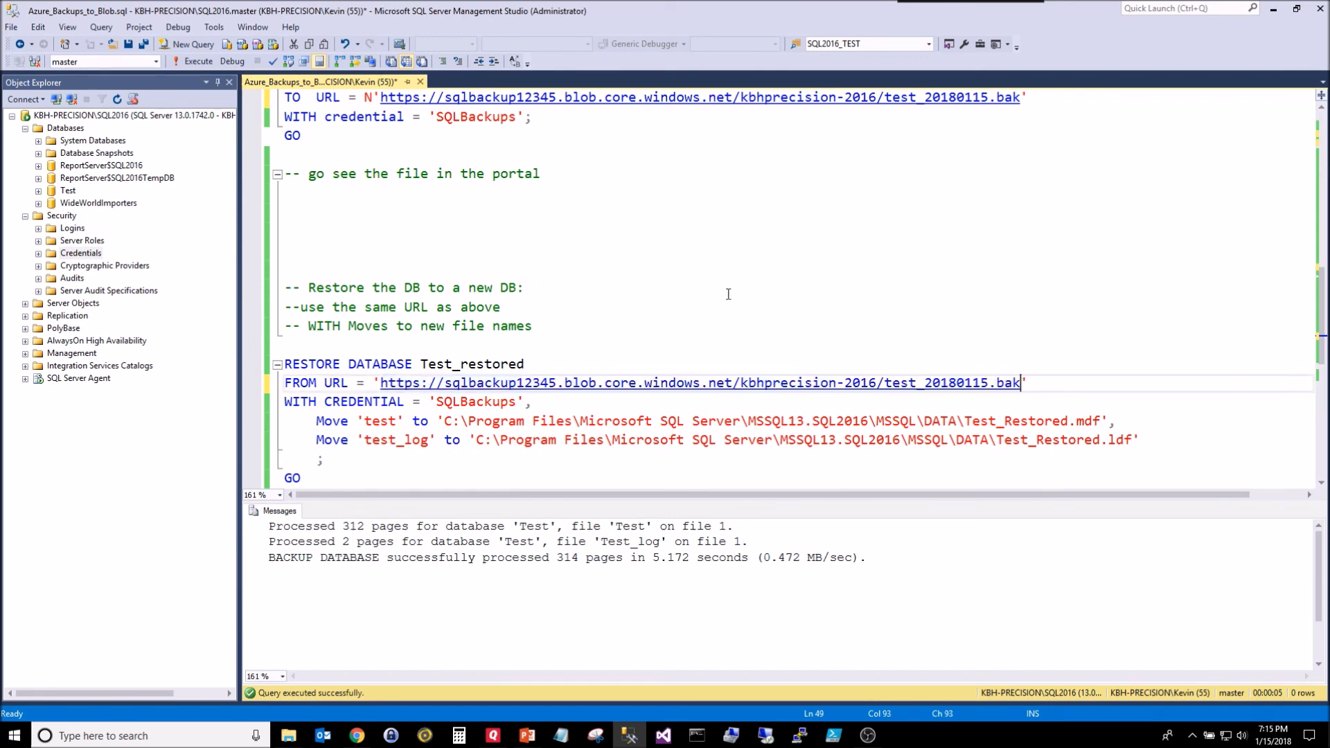
scroll(728, 294, up, 2)
scroll(780, 287, down, 3)
scroll(779, 287, down, 2)
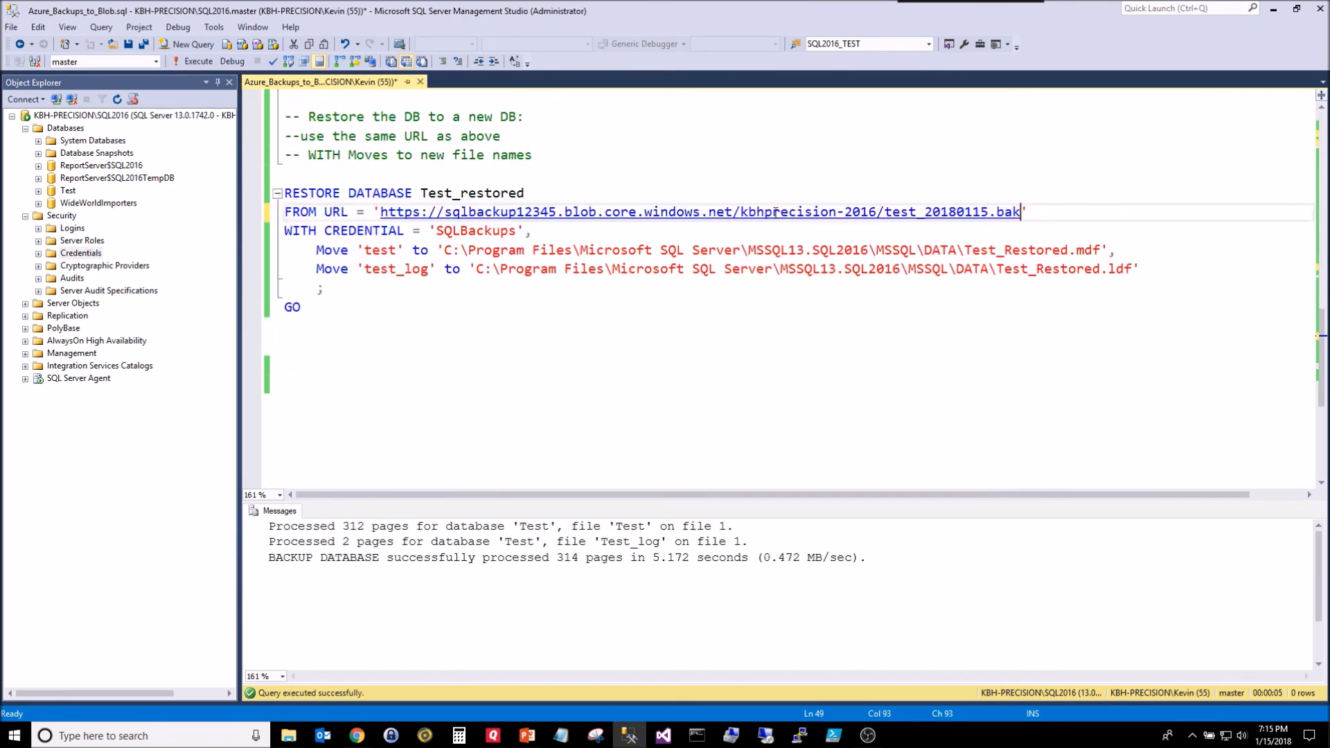
scroll(471, 259, up, 4)
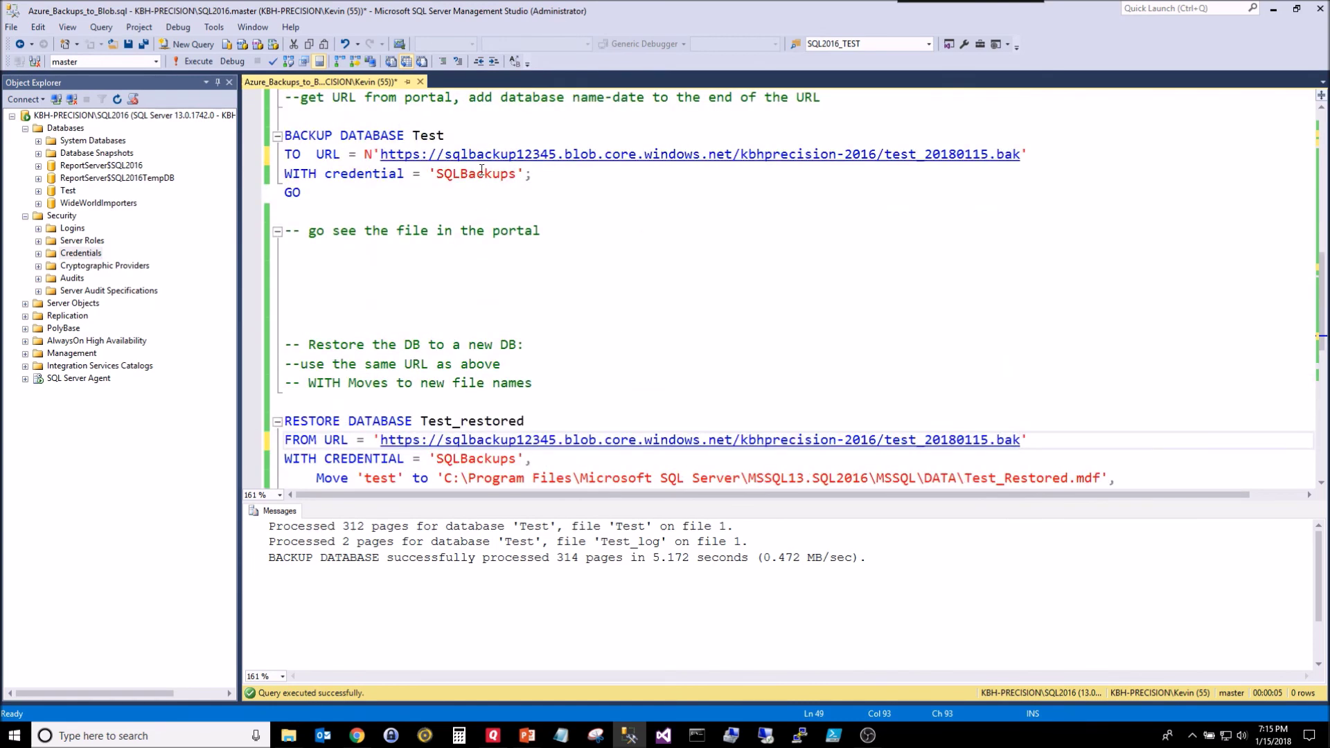
scroll(457, 365, down, 2)
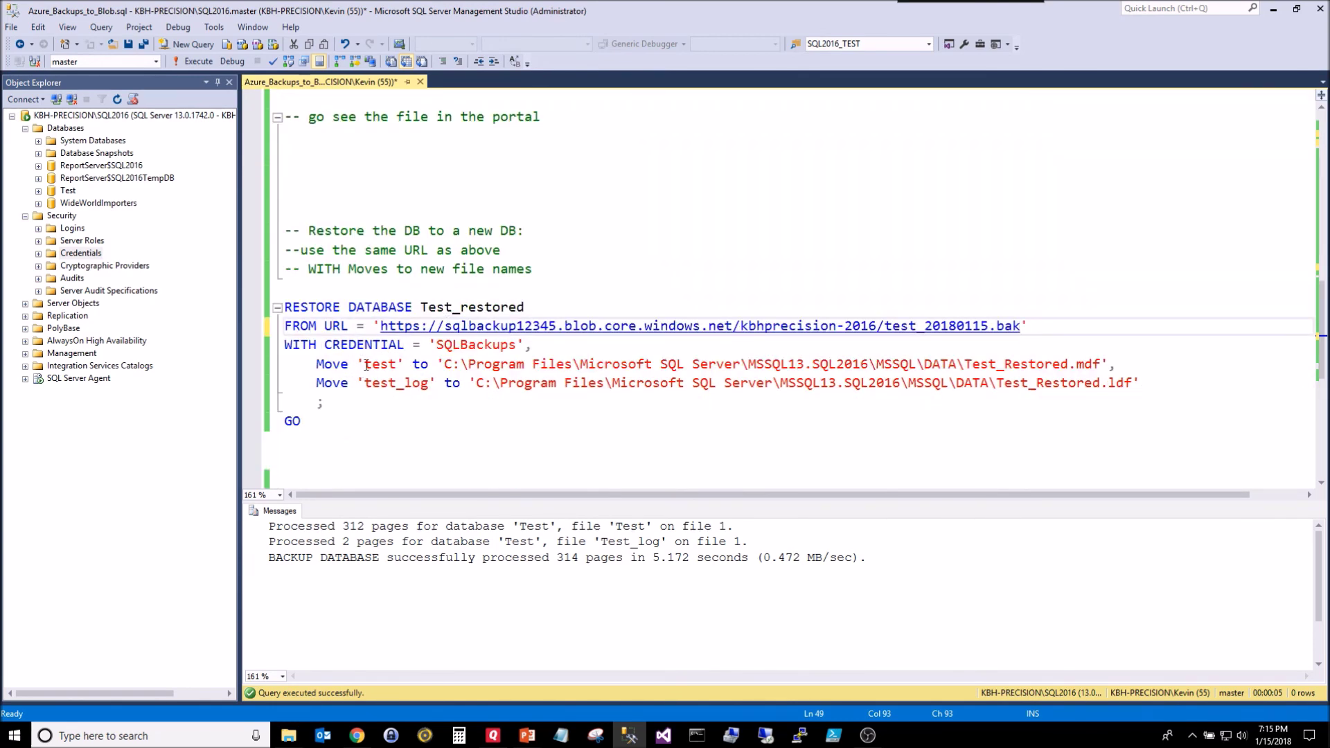
Step: Rename the restored log file to Test_Restored_log.ldf by adding _log
click(381, 364)
key(Down)
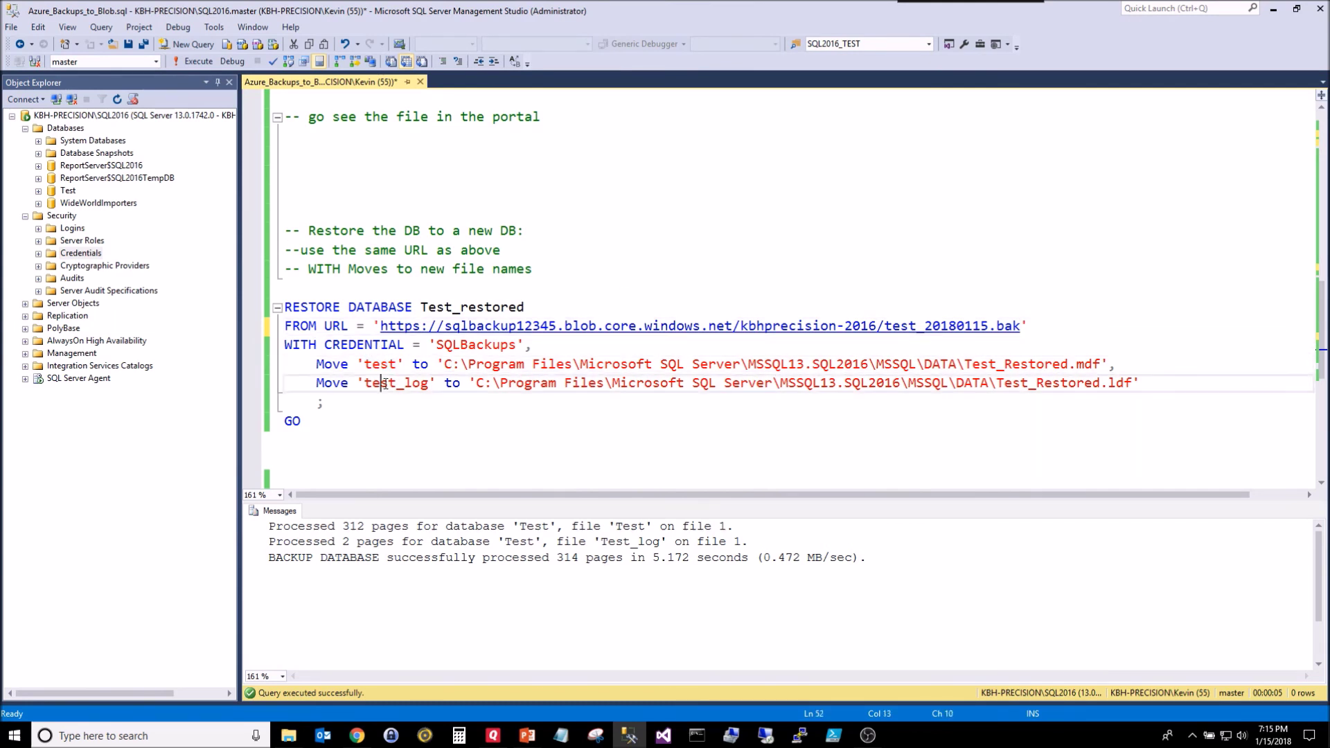
double_click(381, 383)
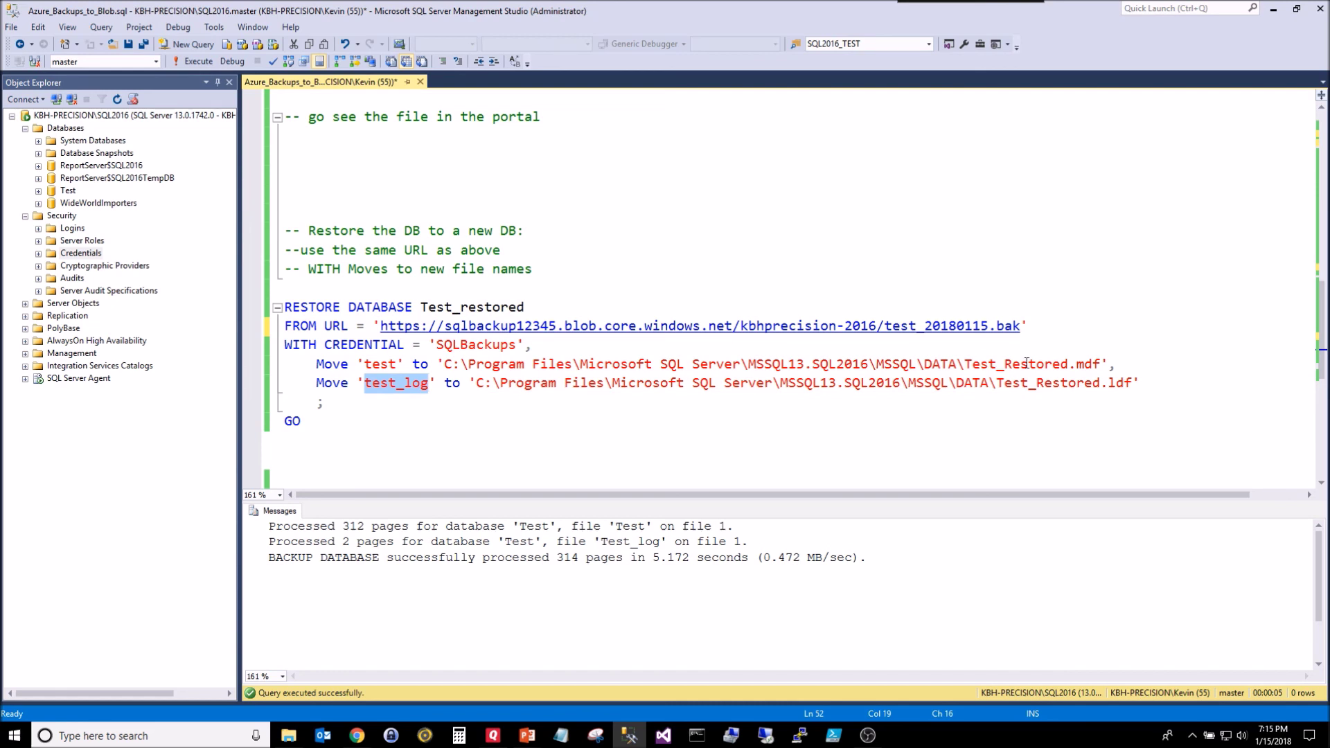
click(1100, 385)
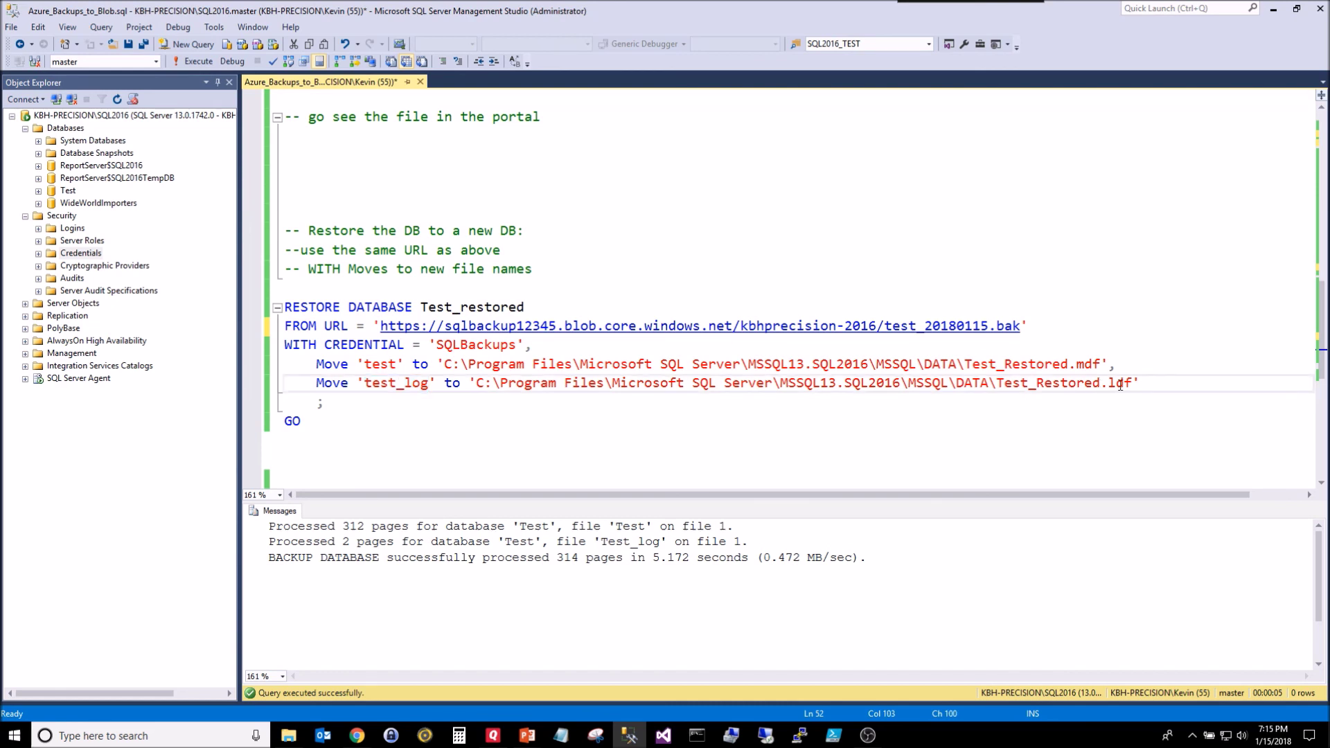
text(_log)
Step: Execute the RESTORE DATABASE statement, then refresh Databases so Test_restored appears, and select it
drag(326, 429, 253, 310)
key(F5)
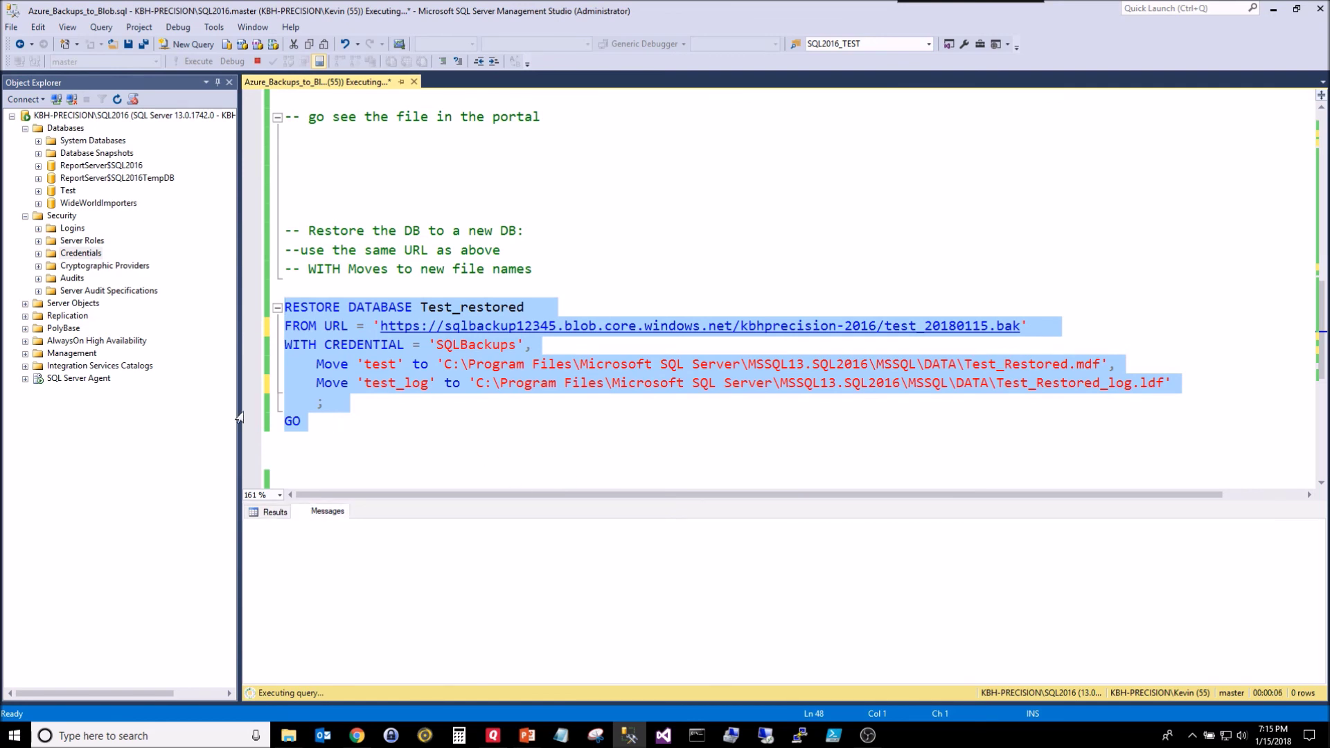
right_click(65, 128)
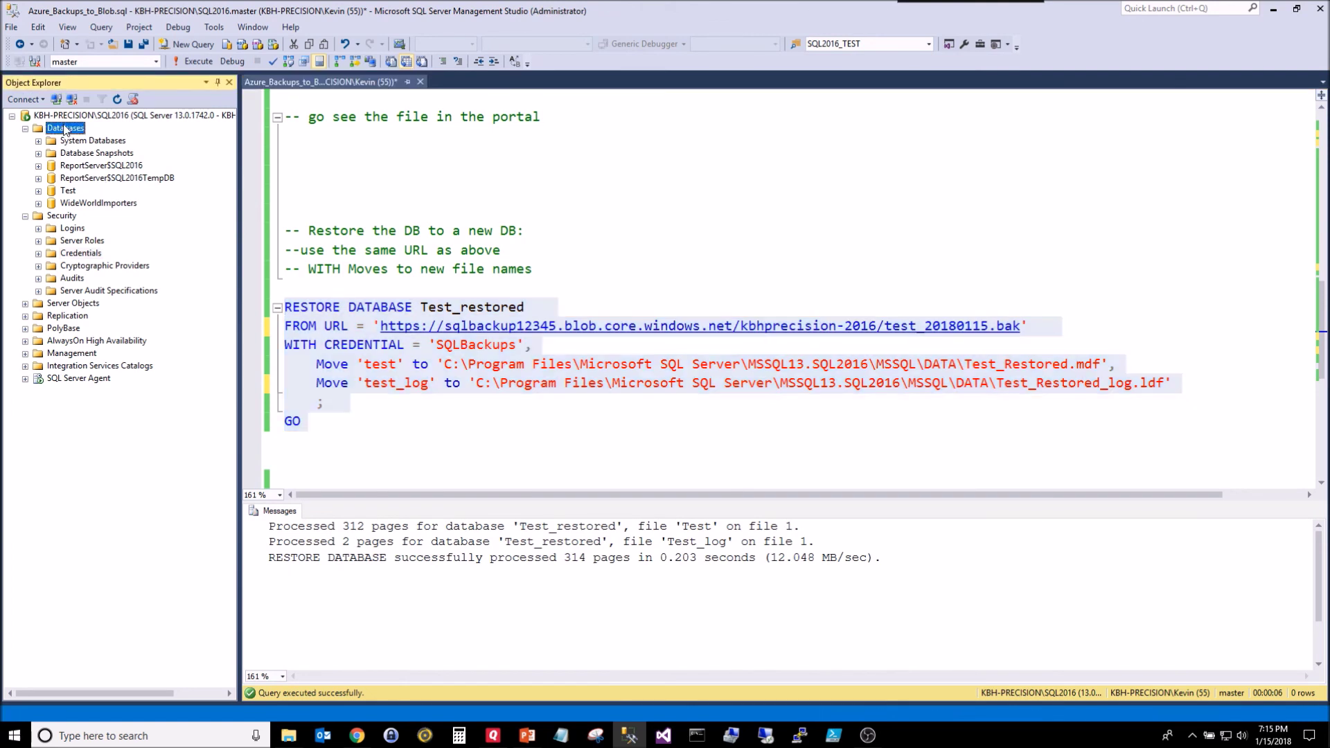
click(97, 296)
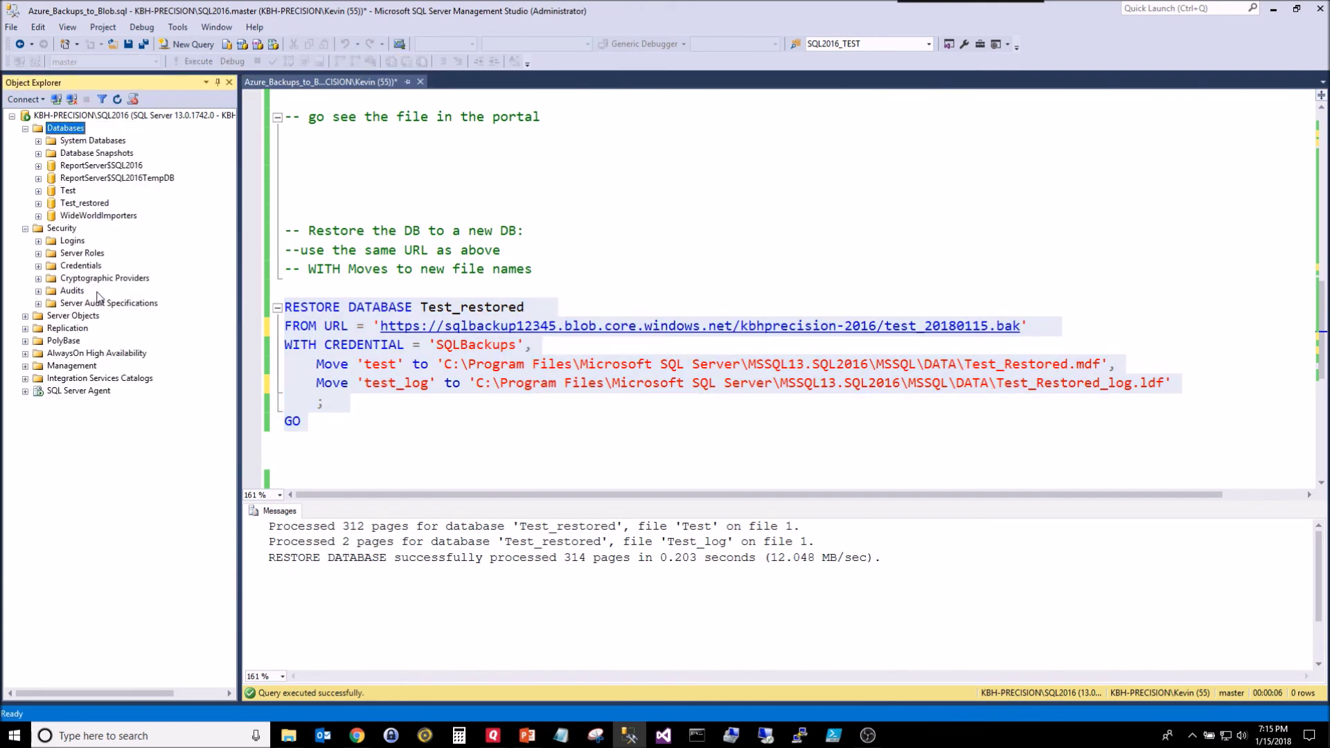
click(78, 204)
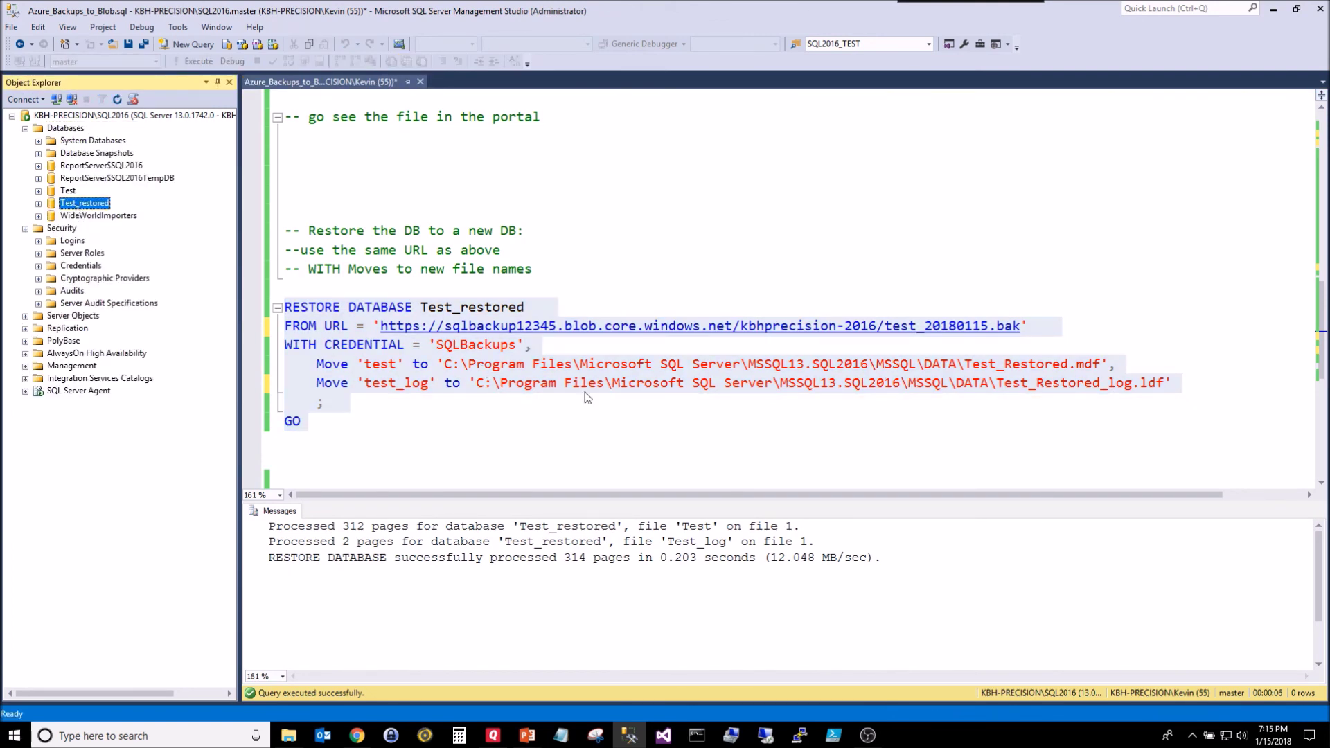
scroll(616, 369, down, 1)
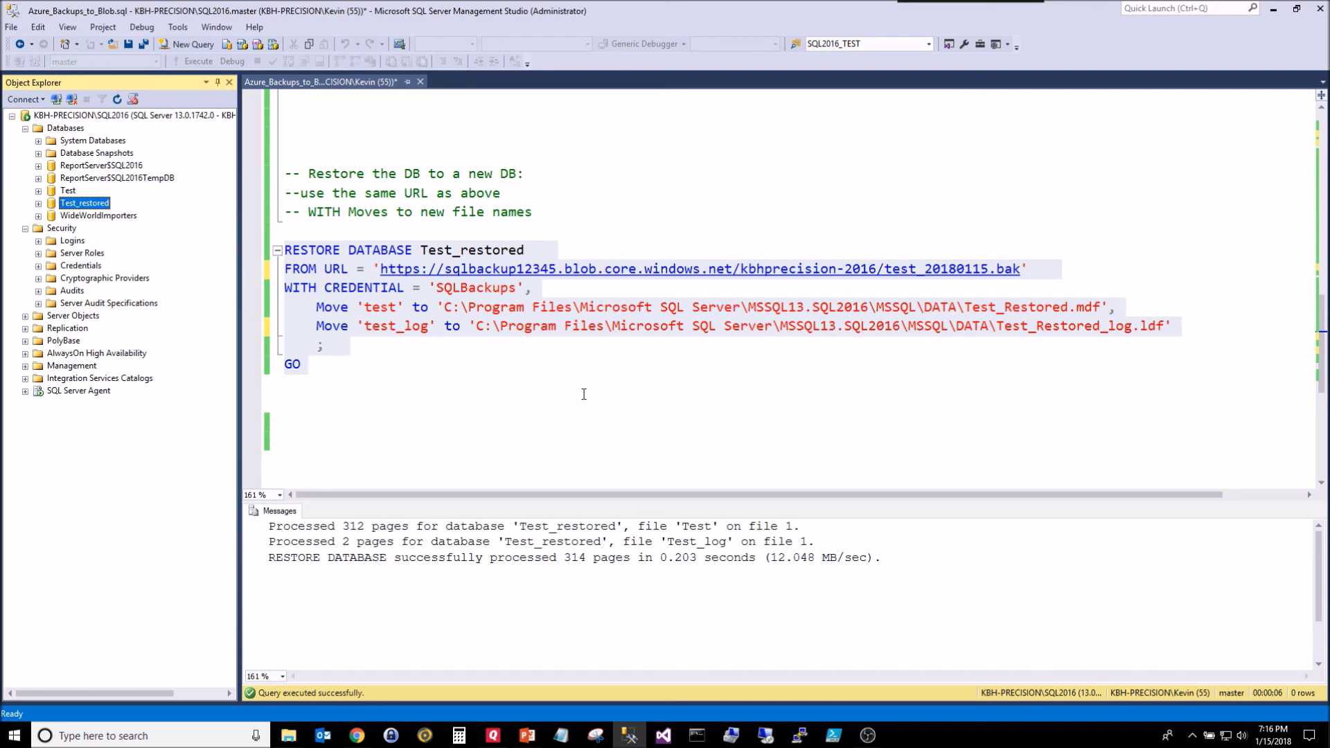
Step: Highlight SQLBackups and its storage account identity in the CREATE CREDENTIAL script, then select SQLBackups under Credentials
scroll(584, 394, up, 15)
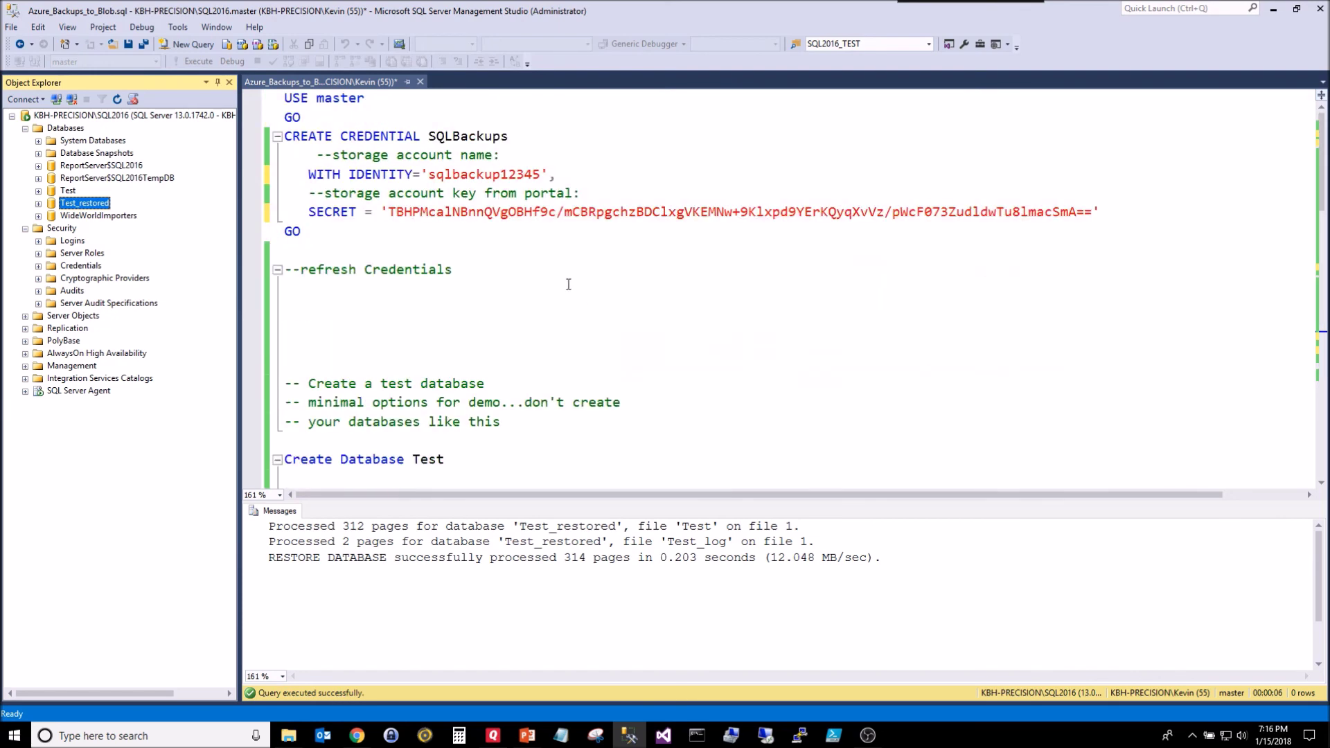
double_click(464, 137)
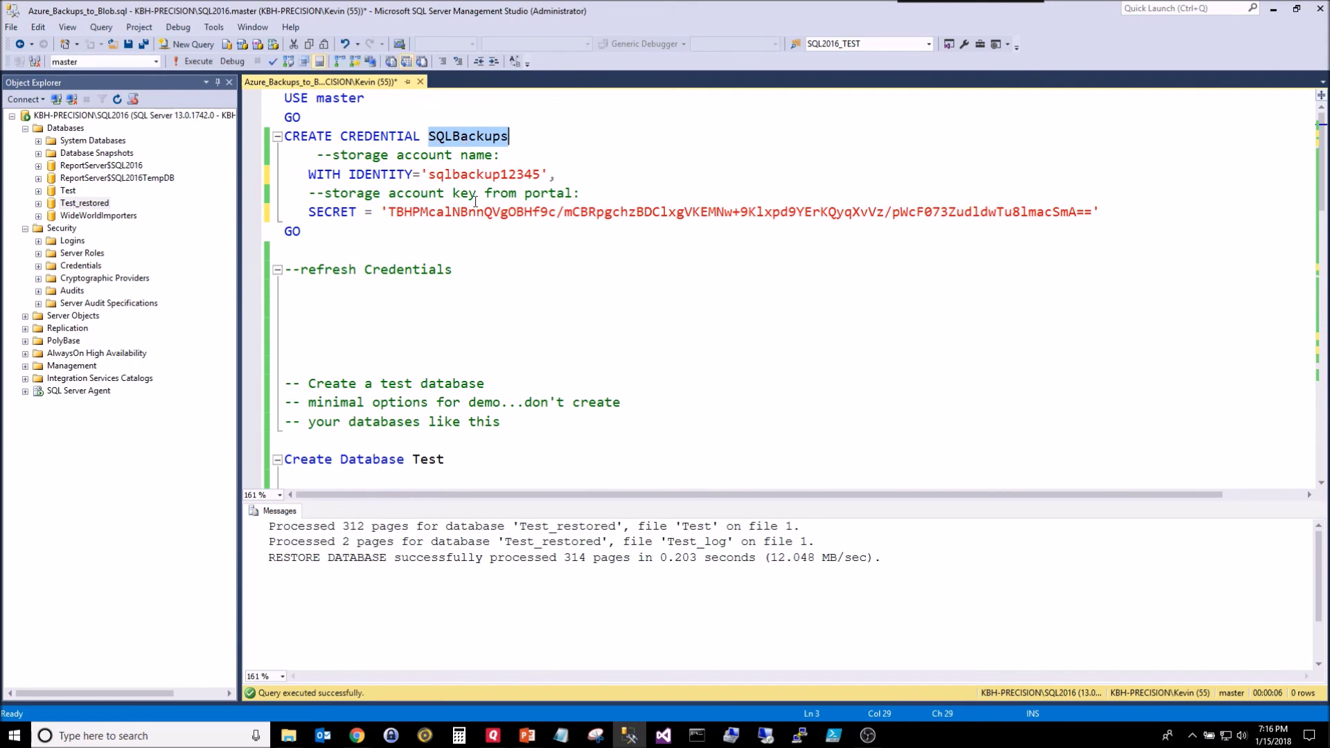
drag(542, 174, 428, 173)
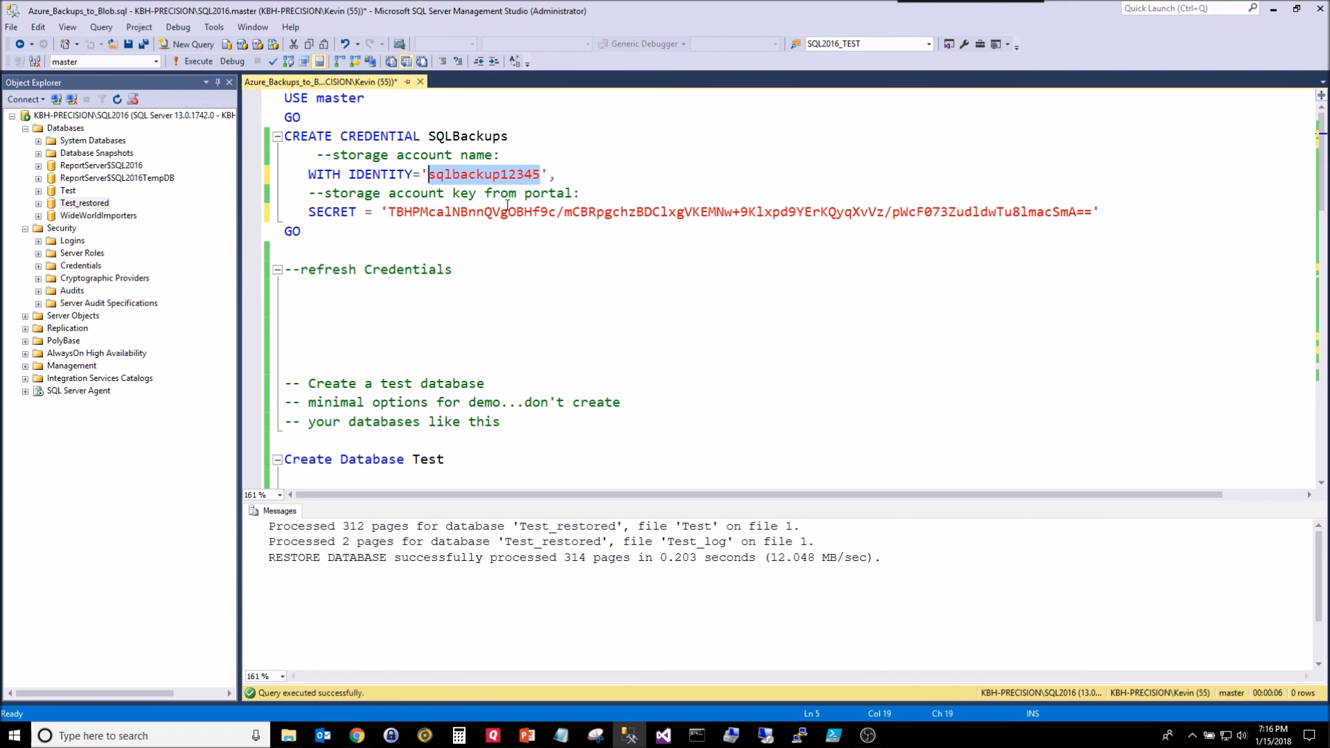
click(431, 178)
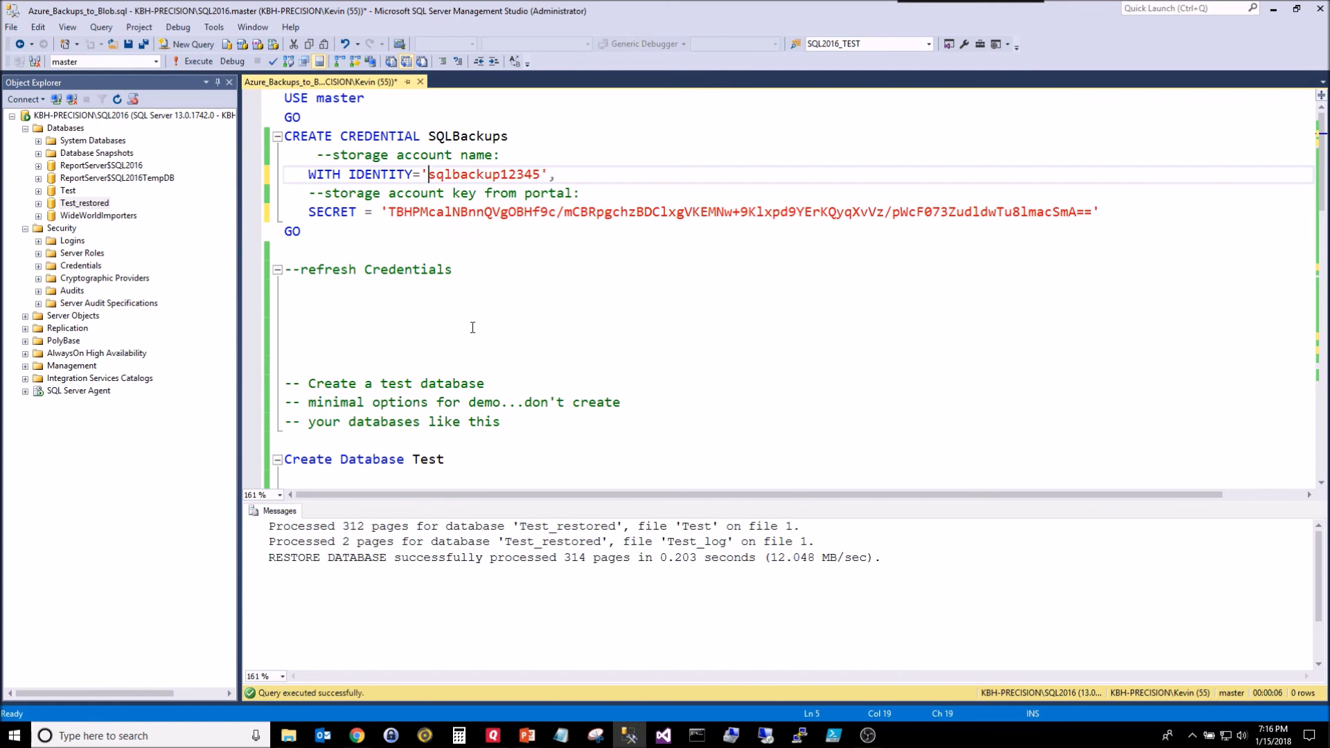
click(38, 266)
click(97, 279)
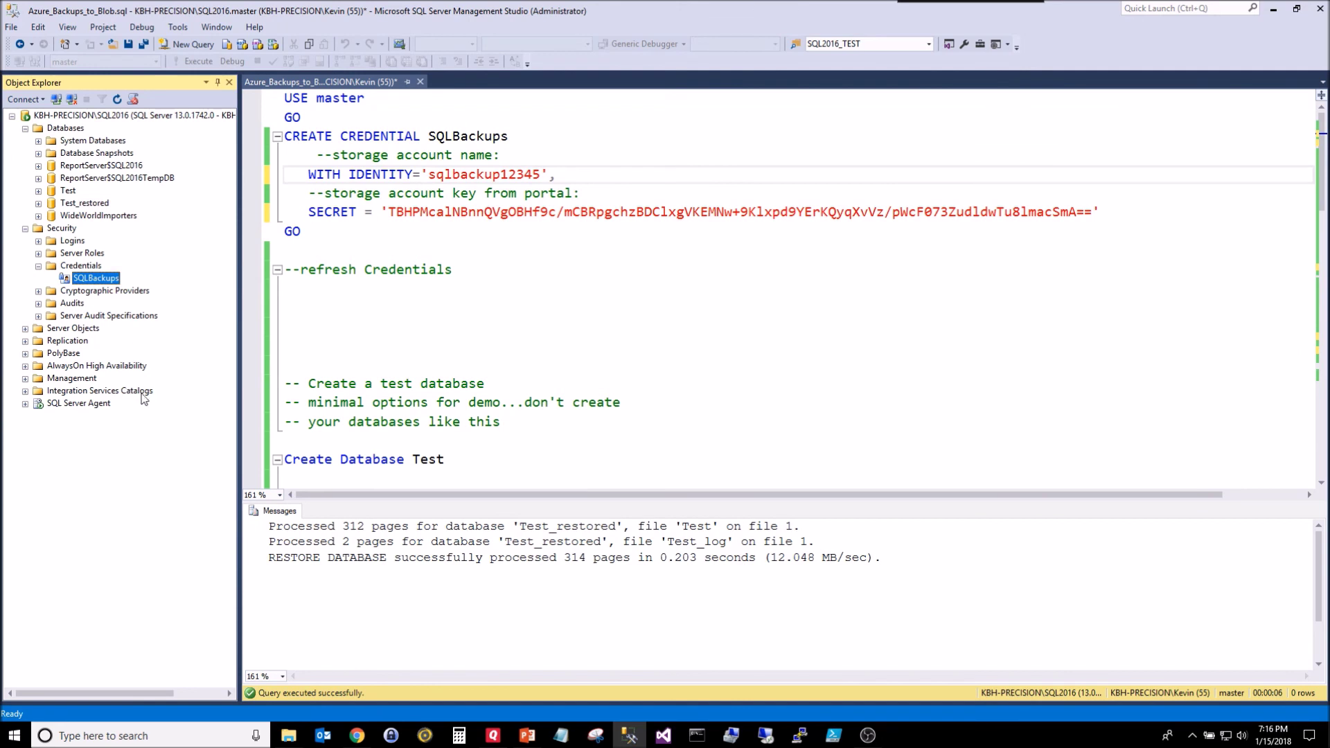